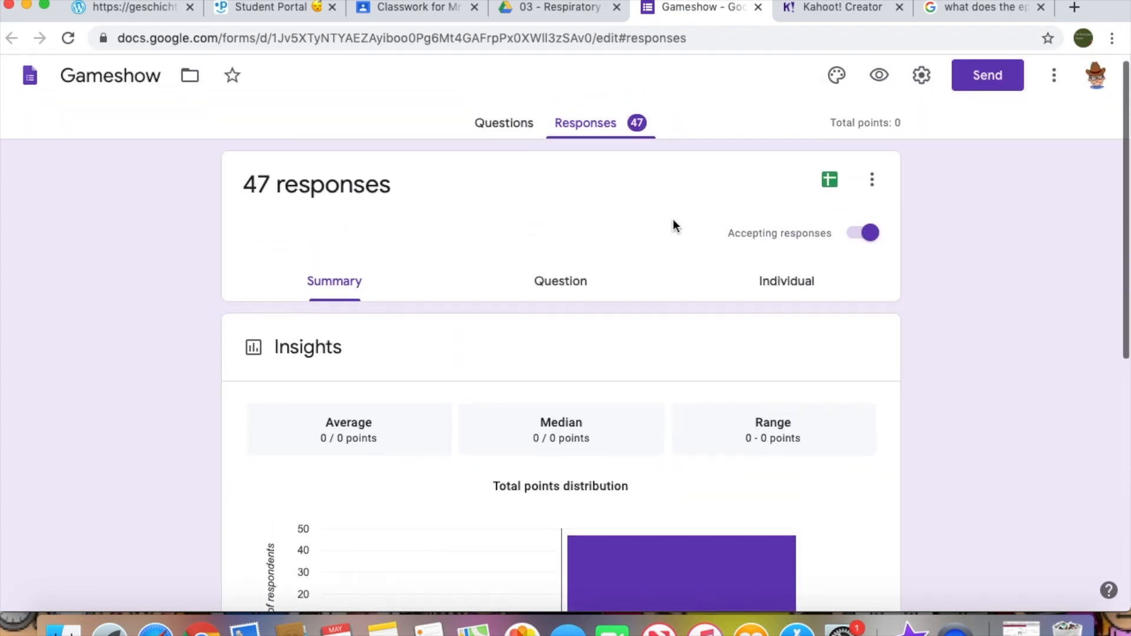
# Step: Examine the Gameshow form's multiple-choice question asking students to choose Kahoot or Jeopardy for the respiratory system review
pyautogui.click(530, 123)
pyautogui.scroll(-2, 676, 198)
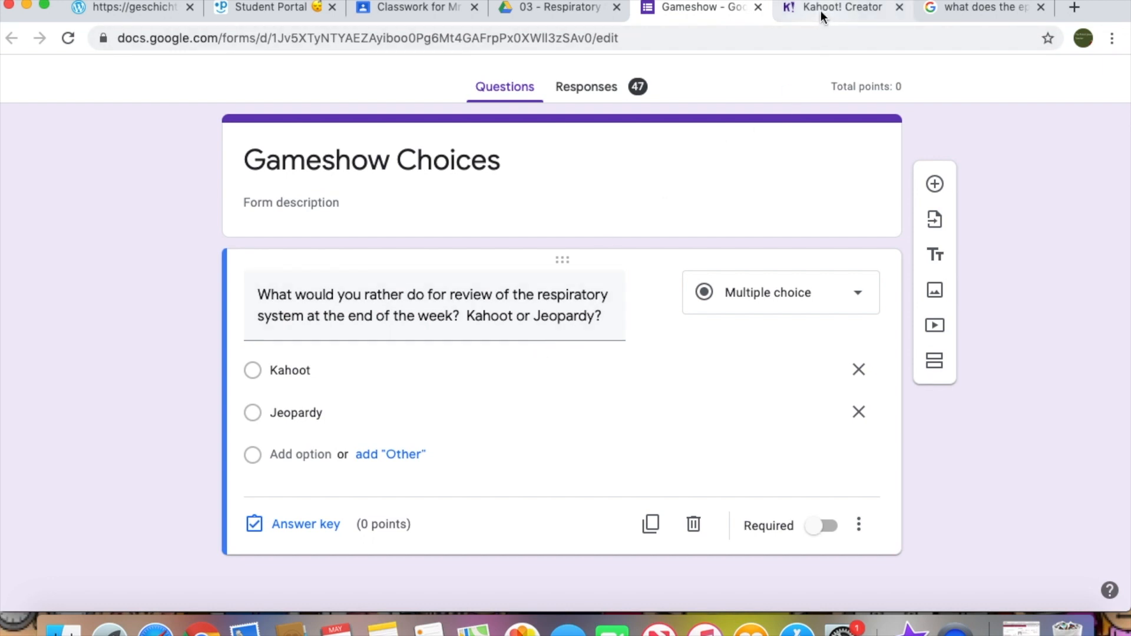
pyautogui.scroll(-1, 599, 316)
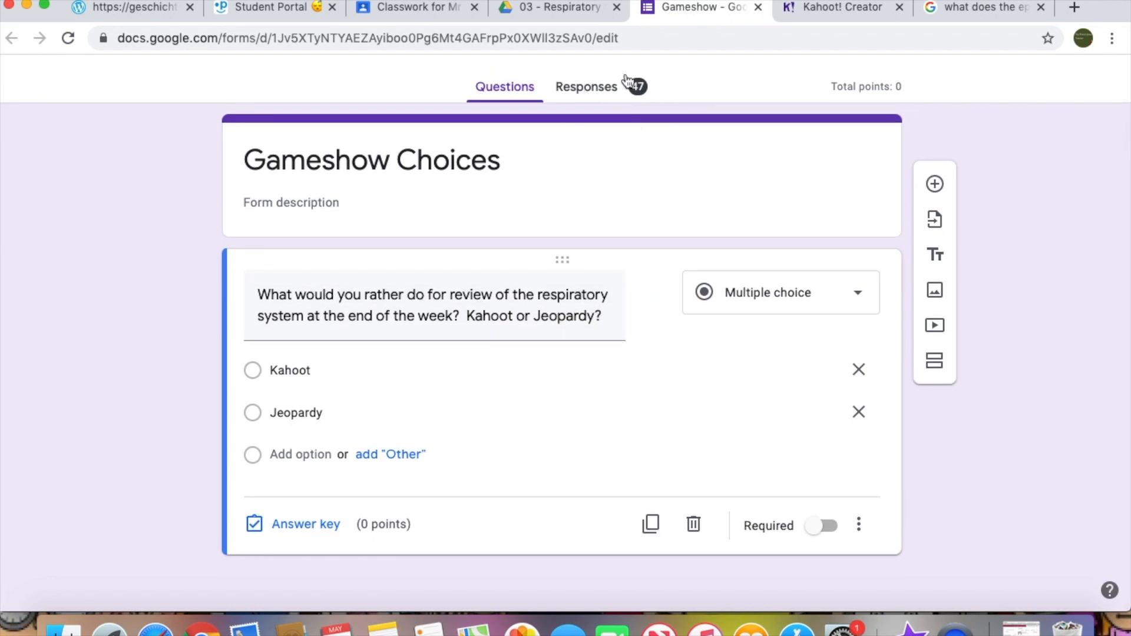
# Step: Examine the form's response summary and the pie chart of votes for Kahoot and Jeopardy
pyautogui.click(586, 89)
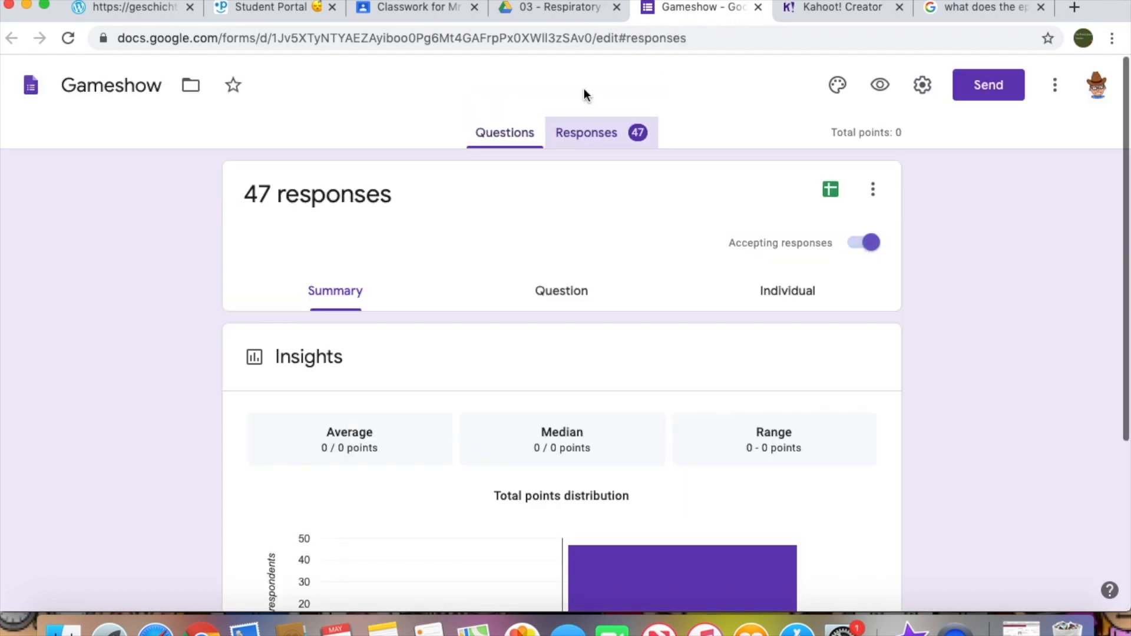
pyautogui.scroll(-5, 540, 427)
pyautogui.scroll(-3, 540, 420)
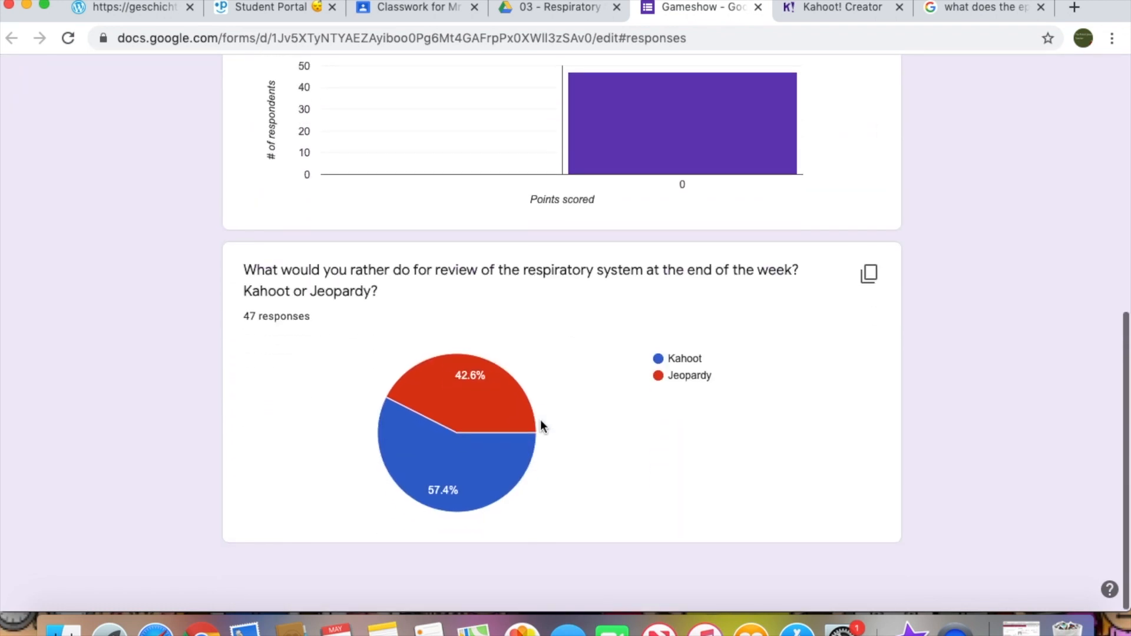
pyautogui.moveTo(482, 489)
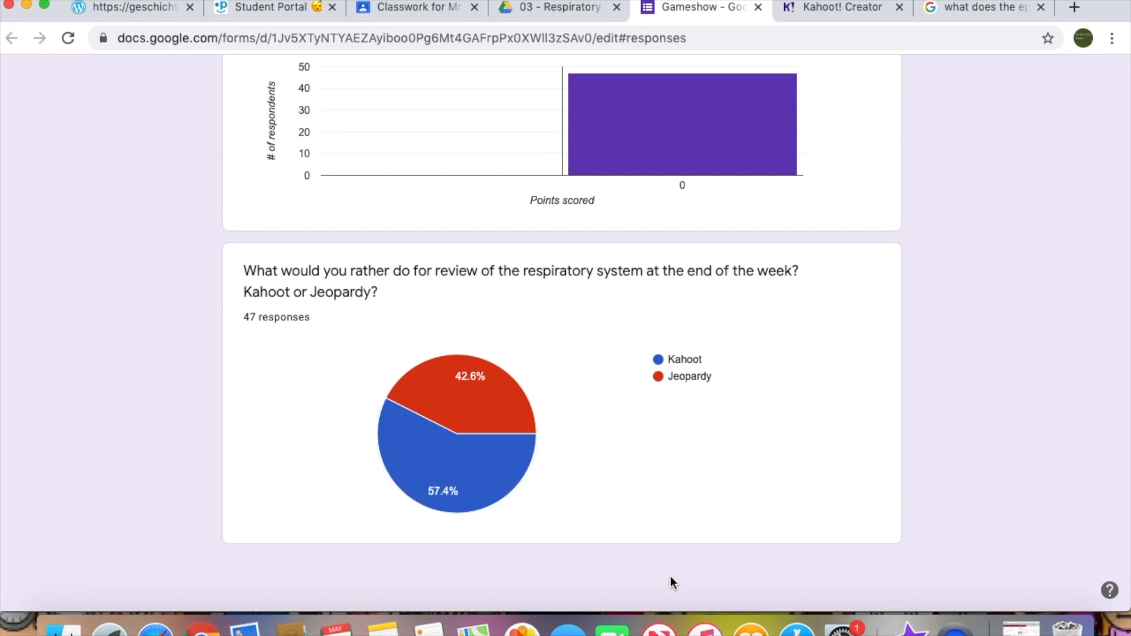
pyautogui.moveTo(501, 396)
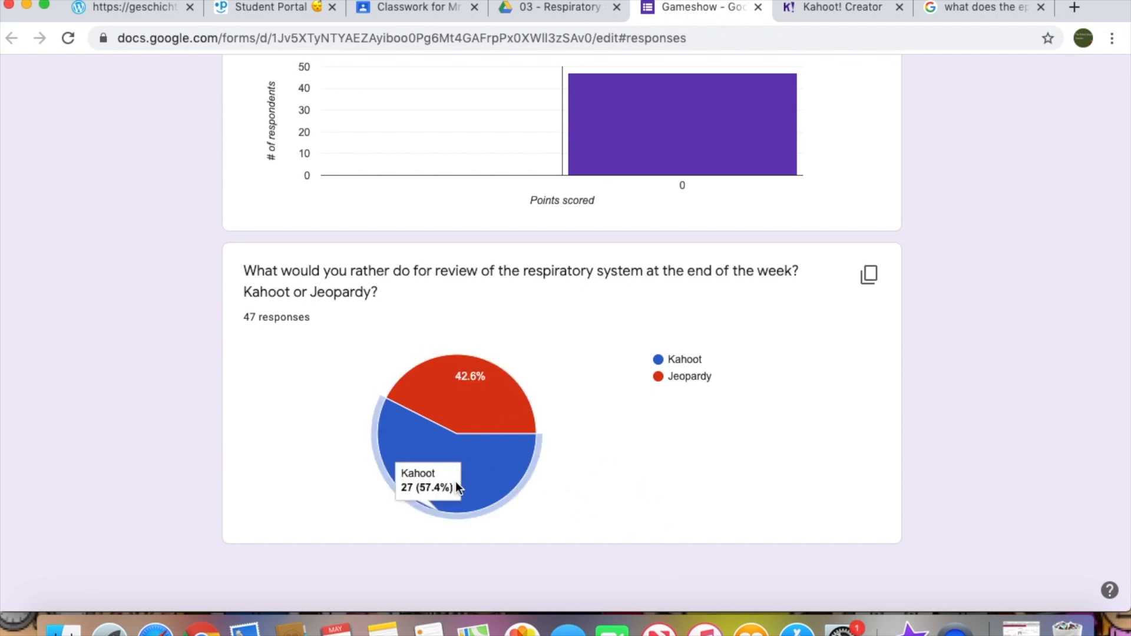
pyautogui.scroll(1, 553, 406)
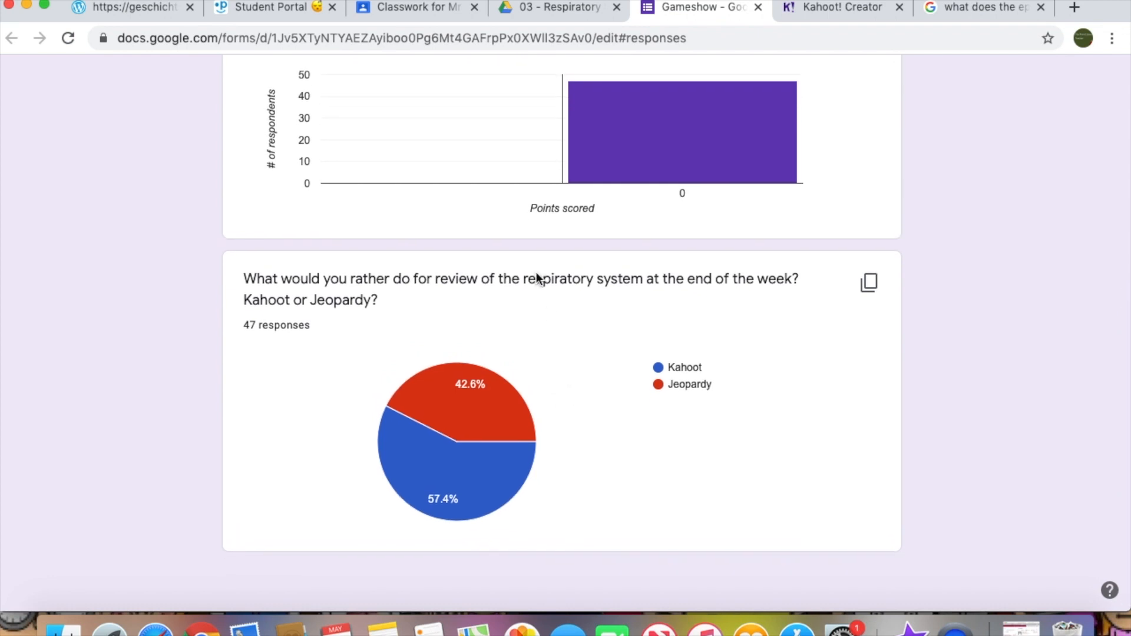
# Step: Switch to Kahoot, go back to the My Kahoots page and look through the existing kahoots
pyautogui.click(824, 18)
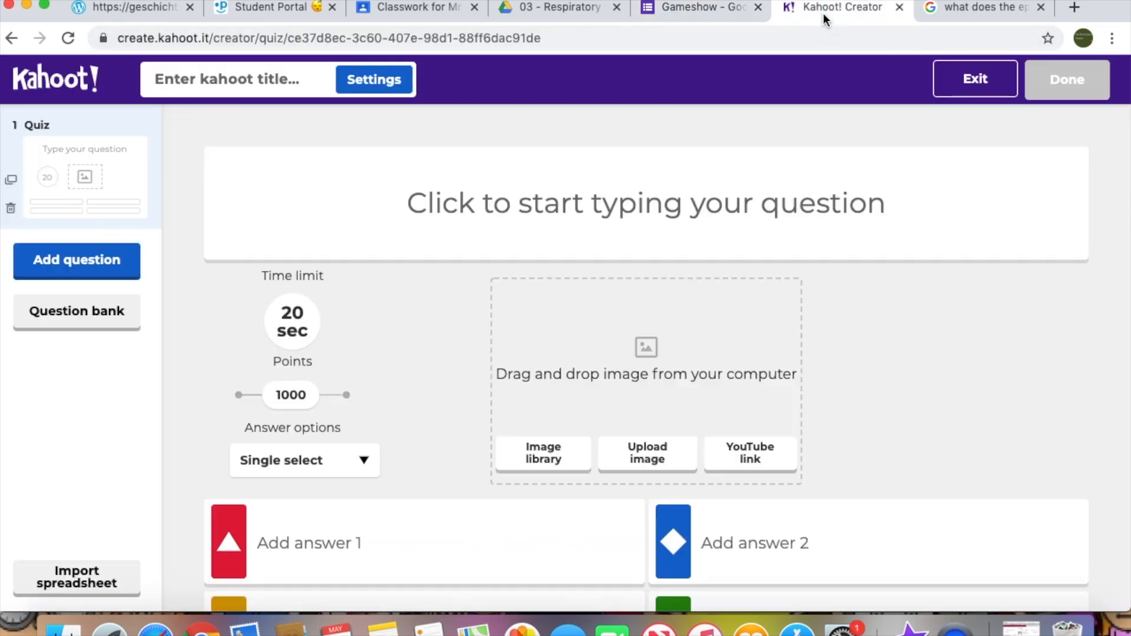
pyautogui.click(573, 38)
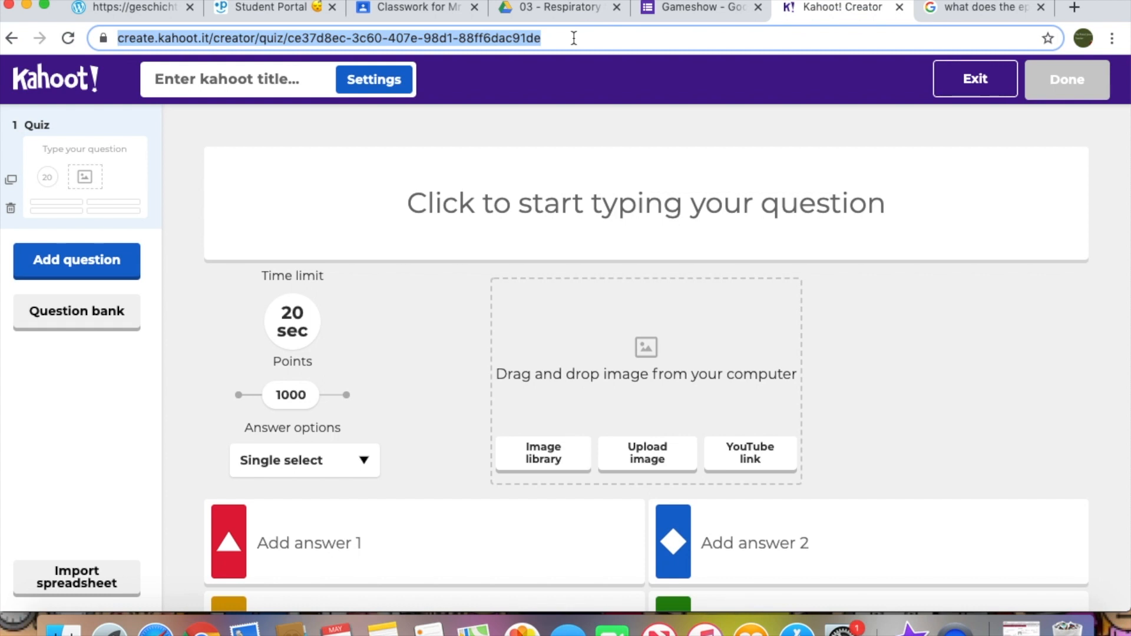
pyautogui.click(11, 38)
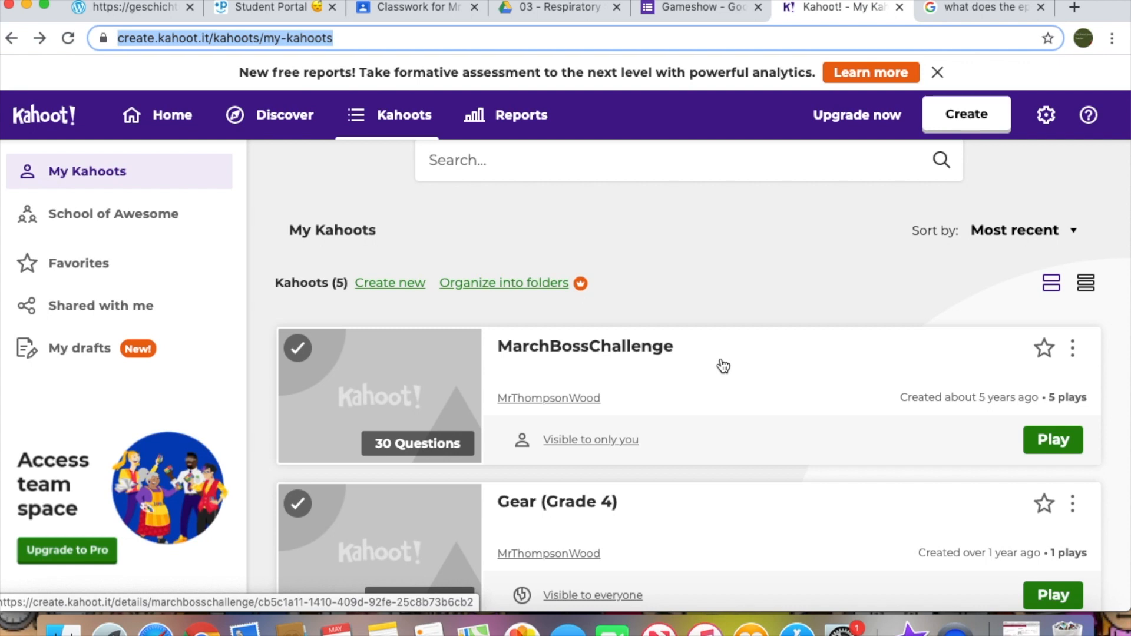
pyautogui.scroll(-2, 748, 356)
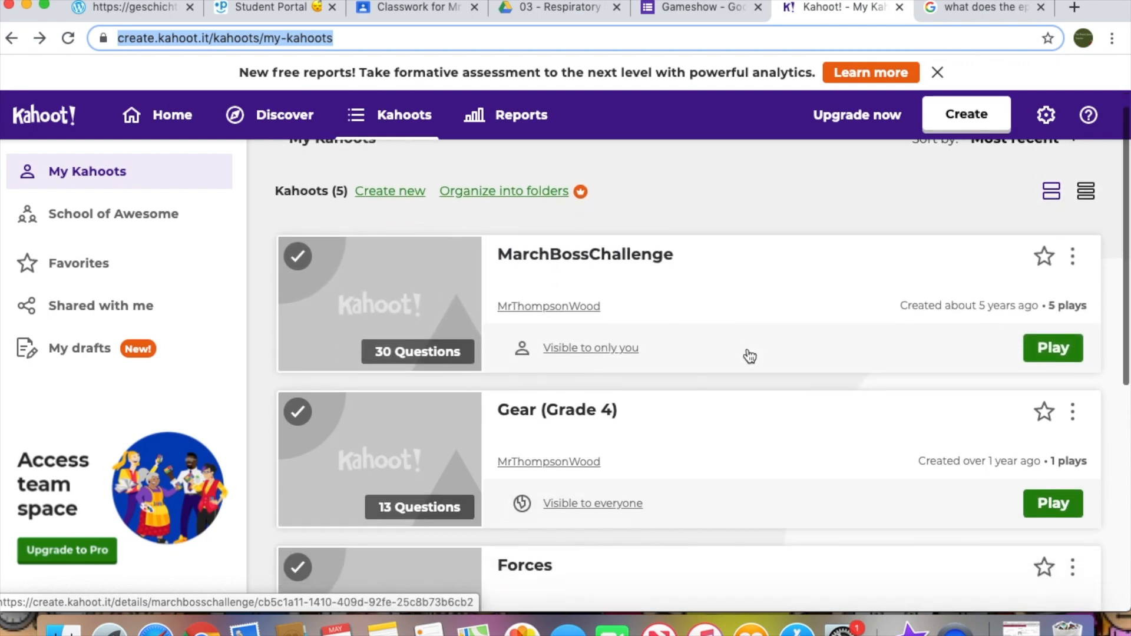
pyautogui.scroll(-3, 748, 354)
pyautogui.scroll(-5, 732, 304)
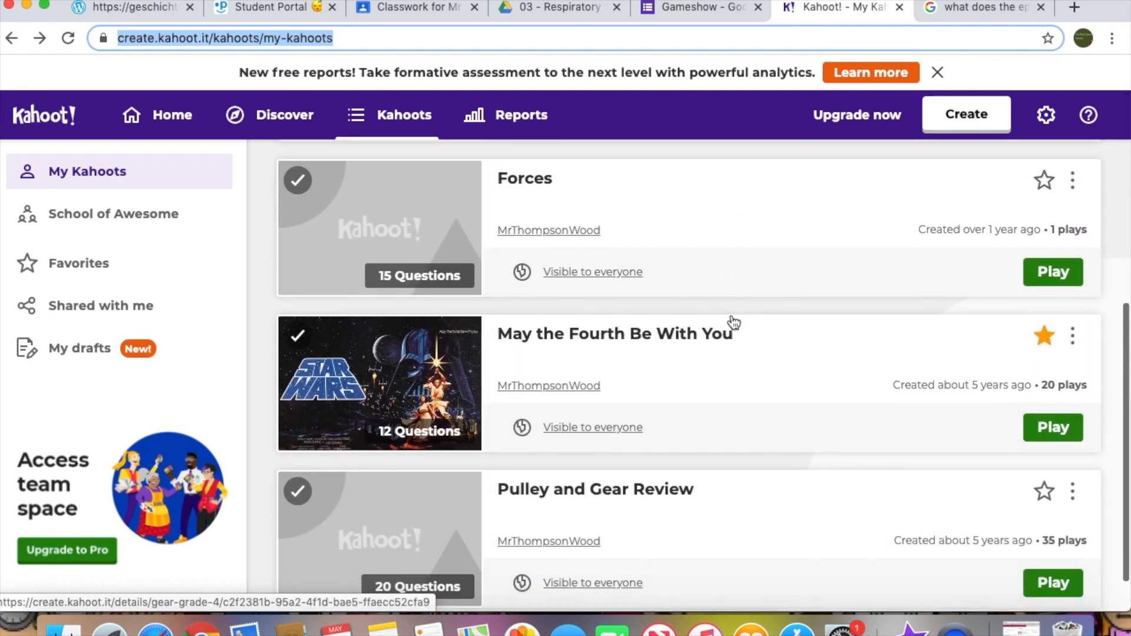
pyautogui.scroll(10, 722, 369)
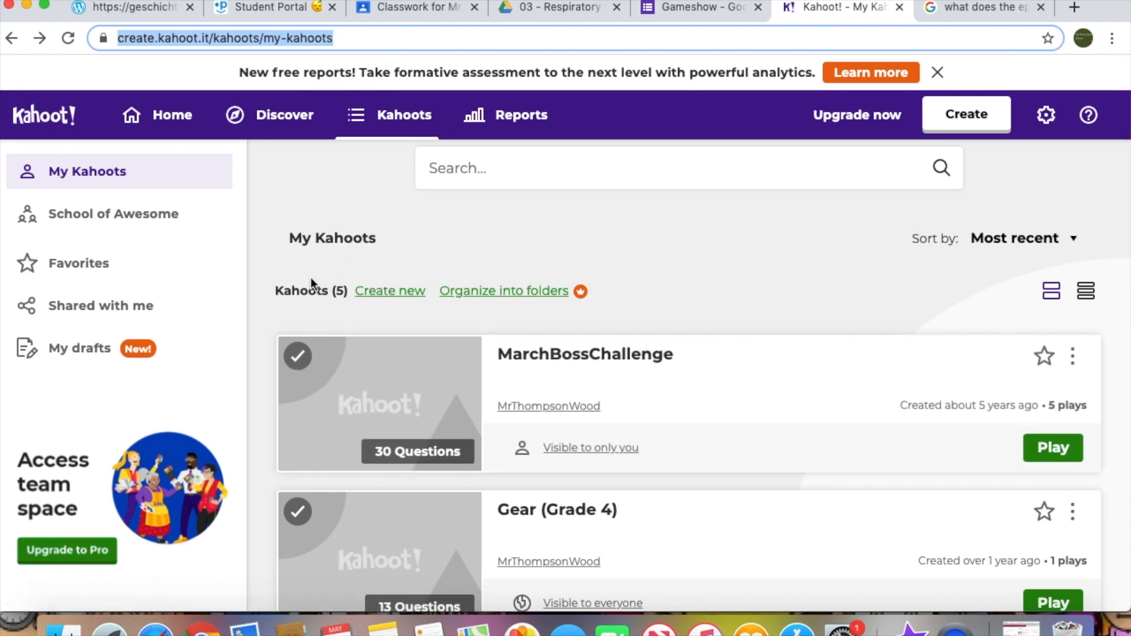
# Step: Look over the available templates and create a new blank kahoot
pyautogui.click(395, 294)
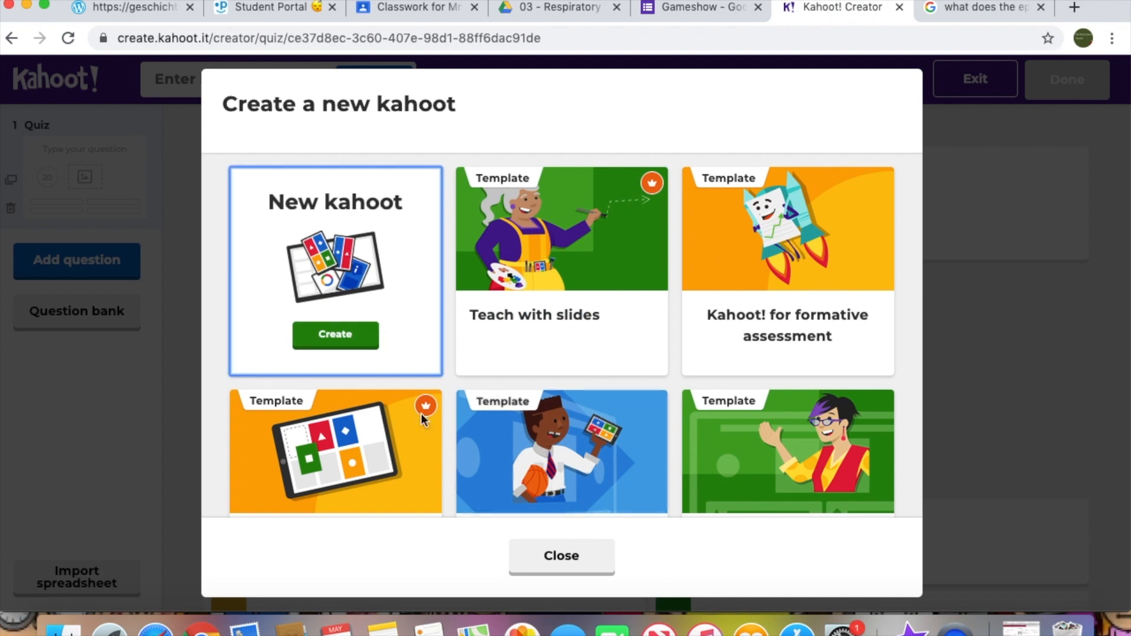
pyautogui.scroll(-3, 387, 369)
pyautogui.scroll(3, 386, 369)
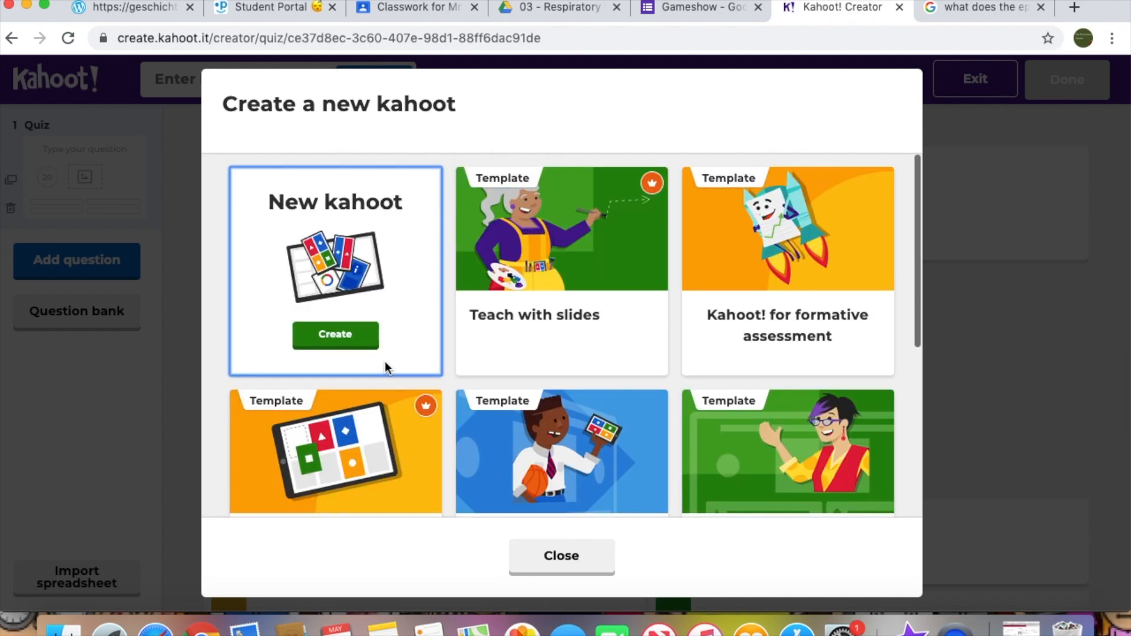
pyautogui.scroll(-3, 385, 367)
pyautogui.scroll(3, 386, 369)
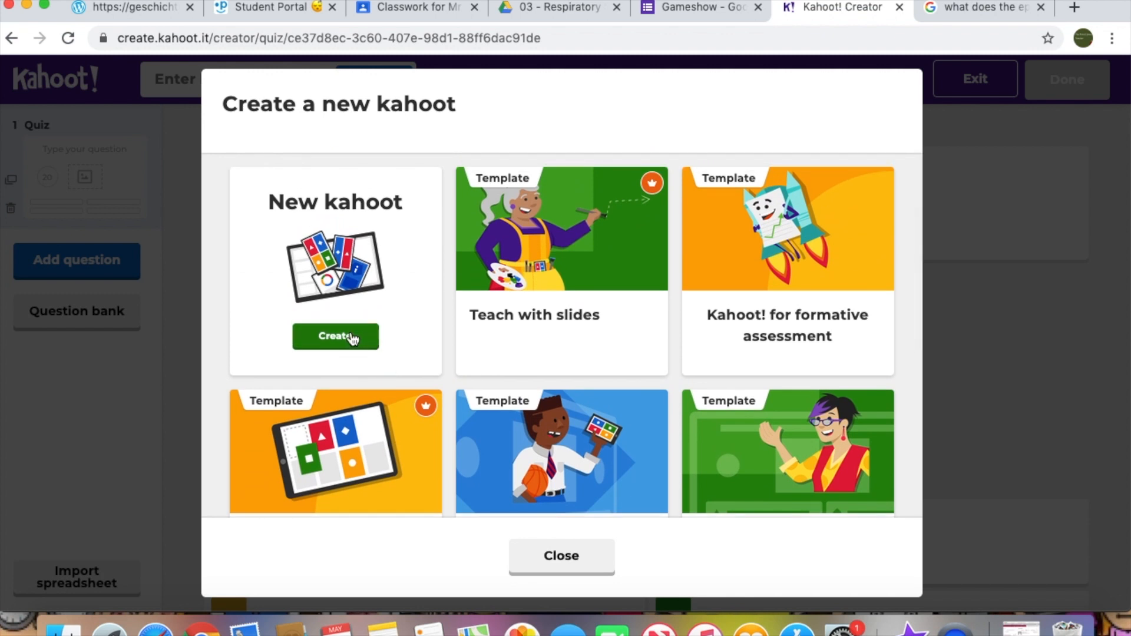
pyautogui.click(342, 336)
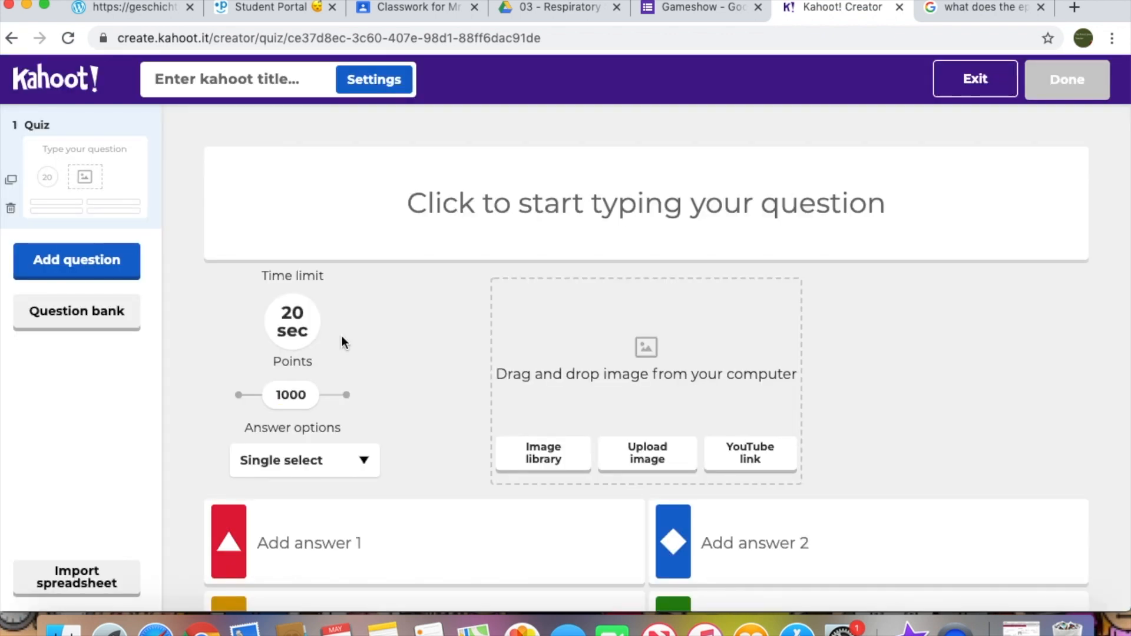
# Step: Title the kahoot "Respiratory System Review", leave the description empty and save the kahoot summary
pyautogui.scroll(-3, 371, 303)
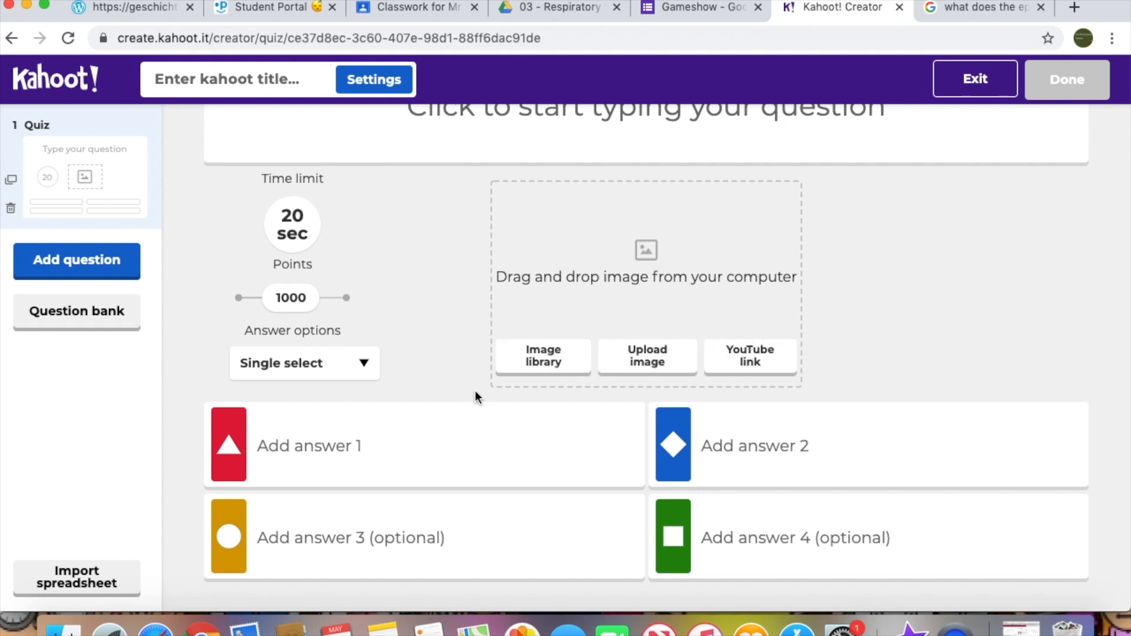
pyautogui.scroll(3, 511, 404)
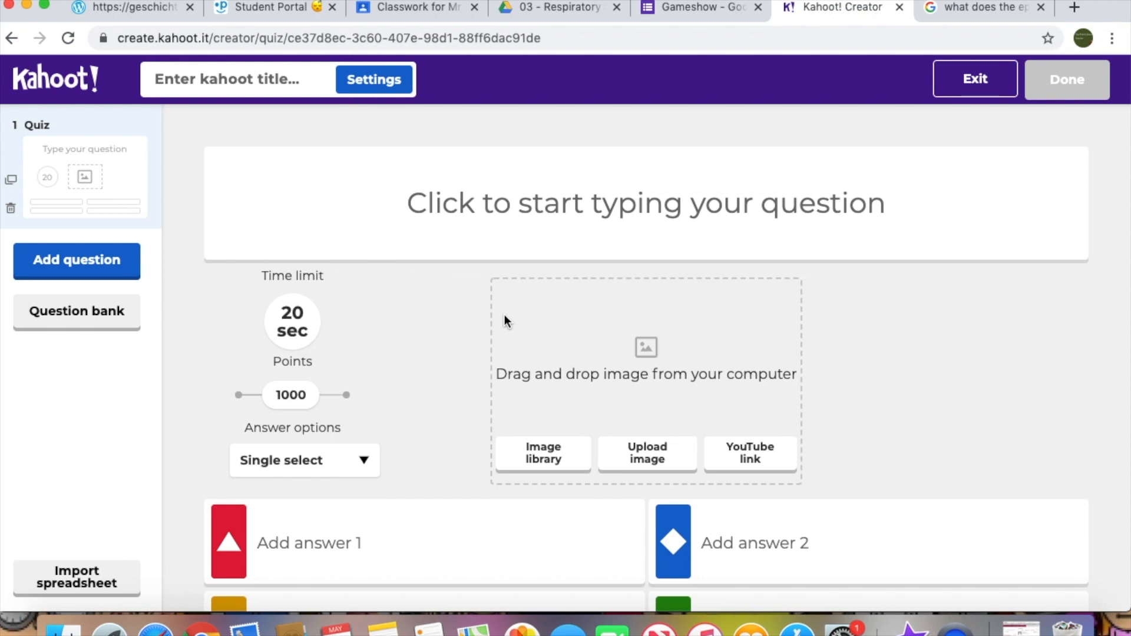
pyautogui.click(208, 89)
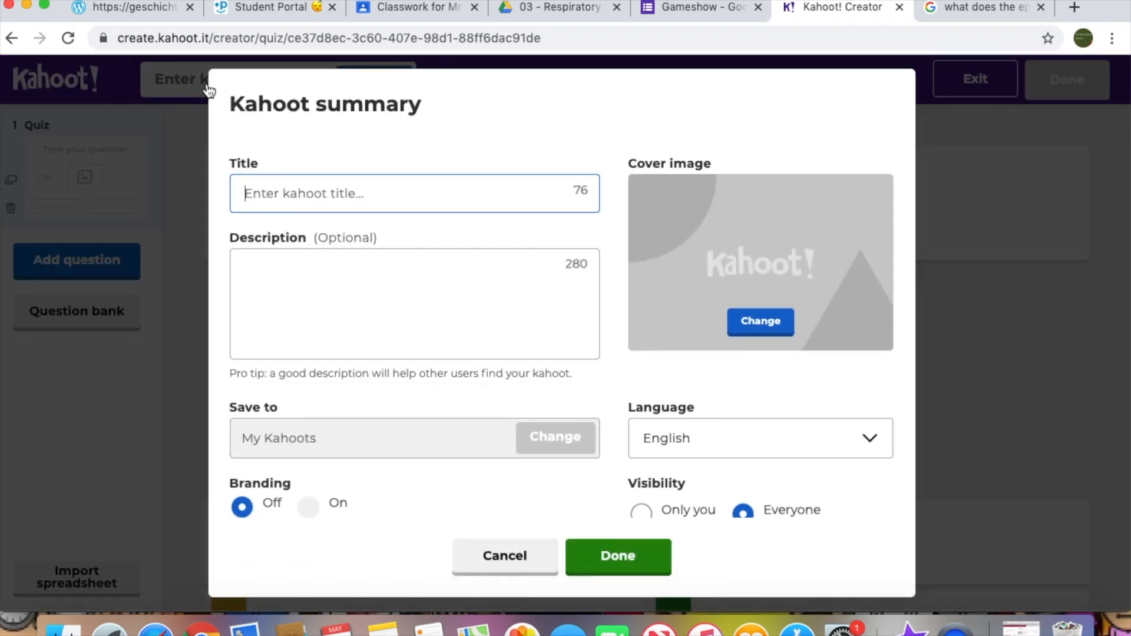
pyautogui.write('Respiratory System')
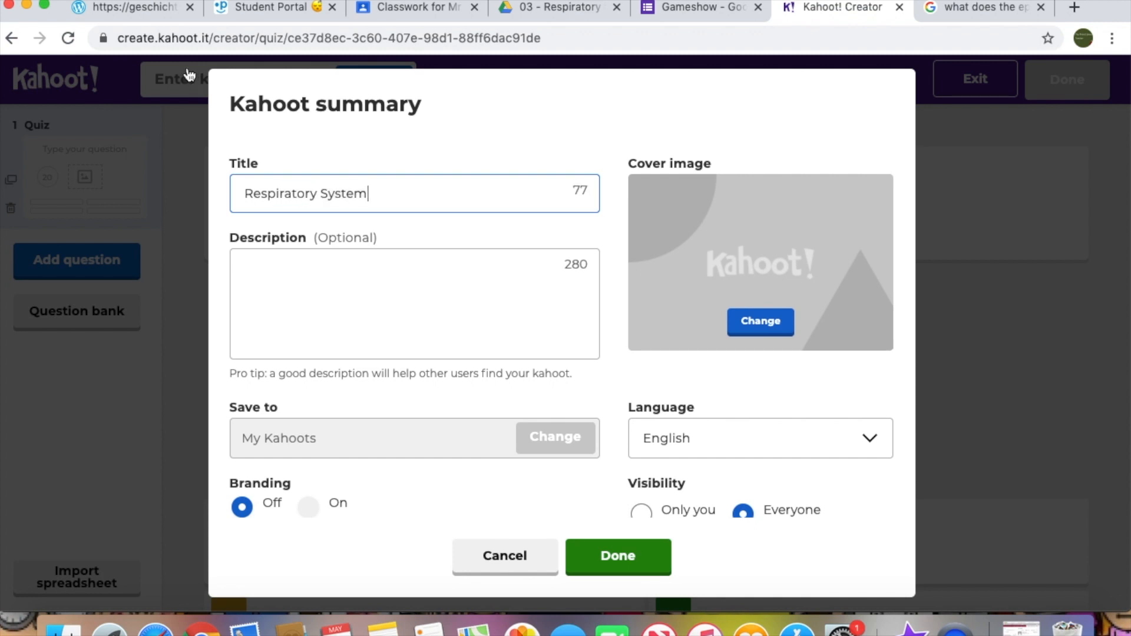
pyautogui.write(' Review')
pyautogui.click(258, 274)
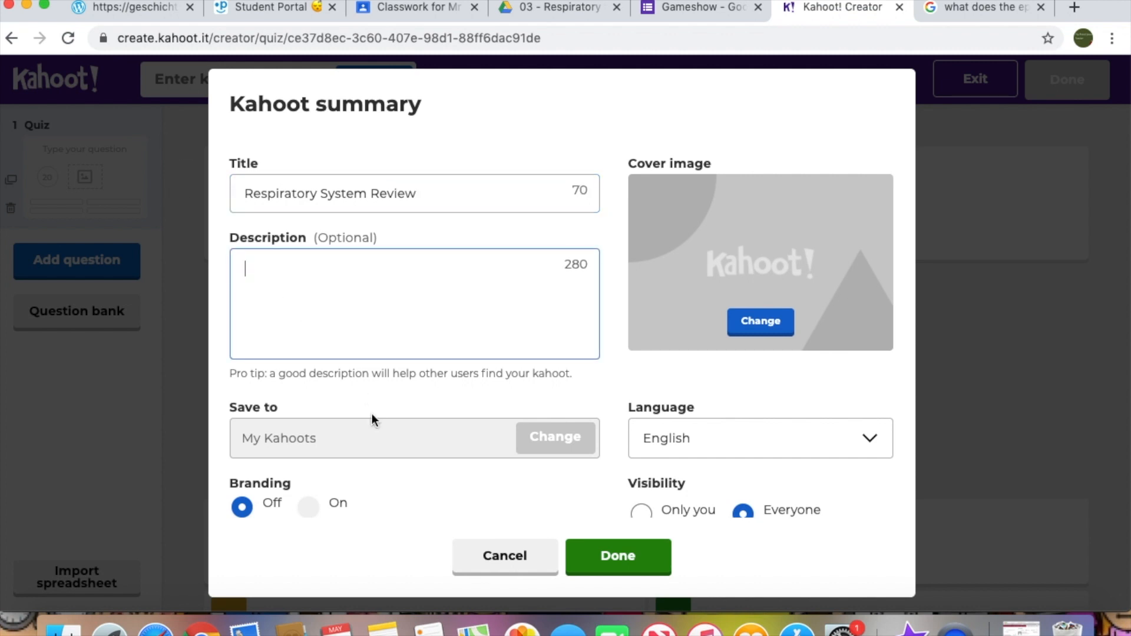
pyautogui.scroll(-5, 589, 409)
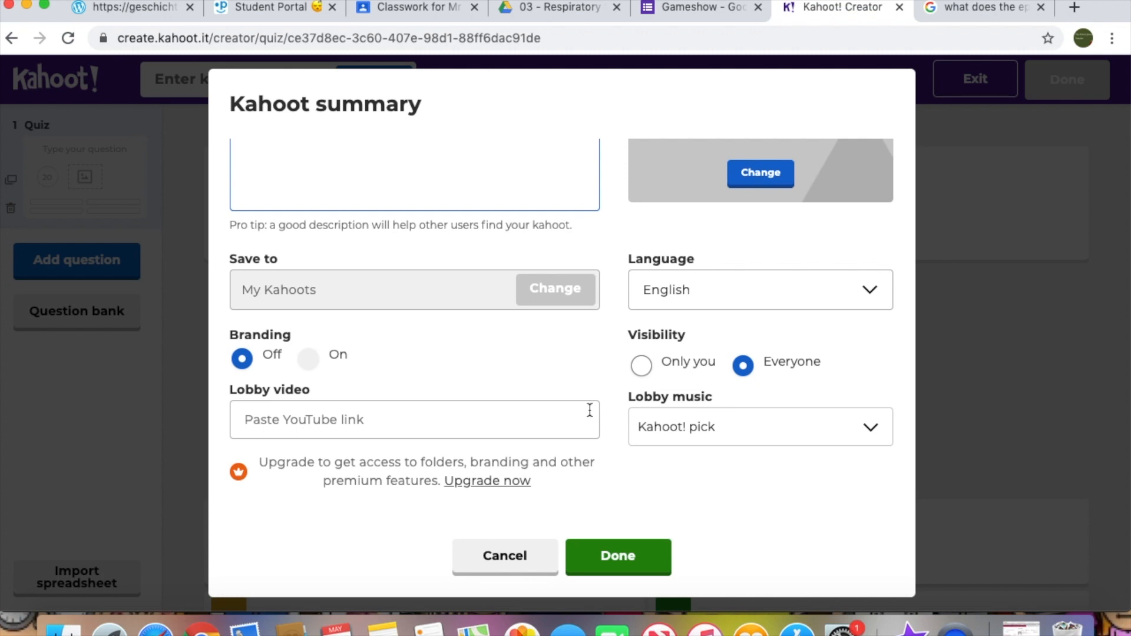
pyautogui.scroll(5, 622, 405)
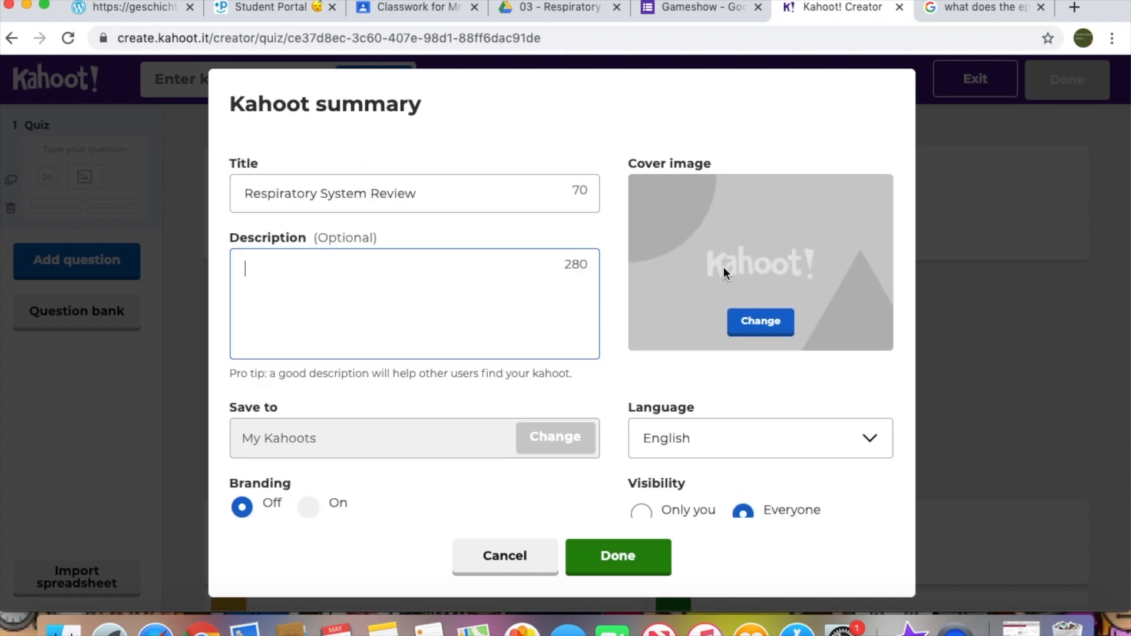
pyautogui.click(606, 568)
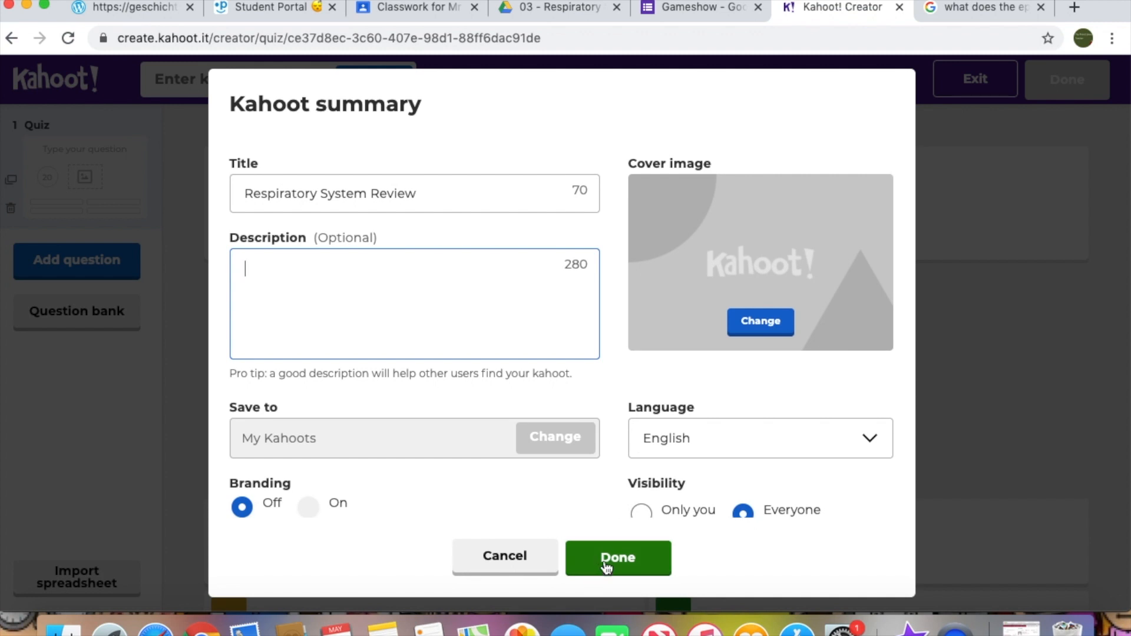
pyautogui.click(606, 566)
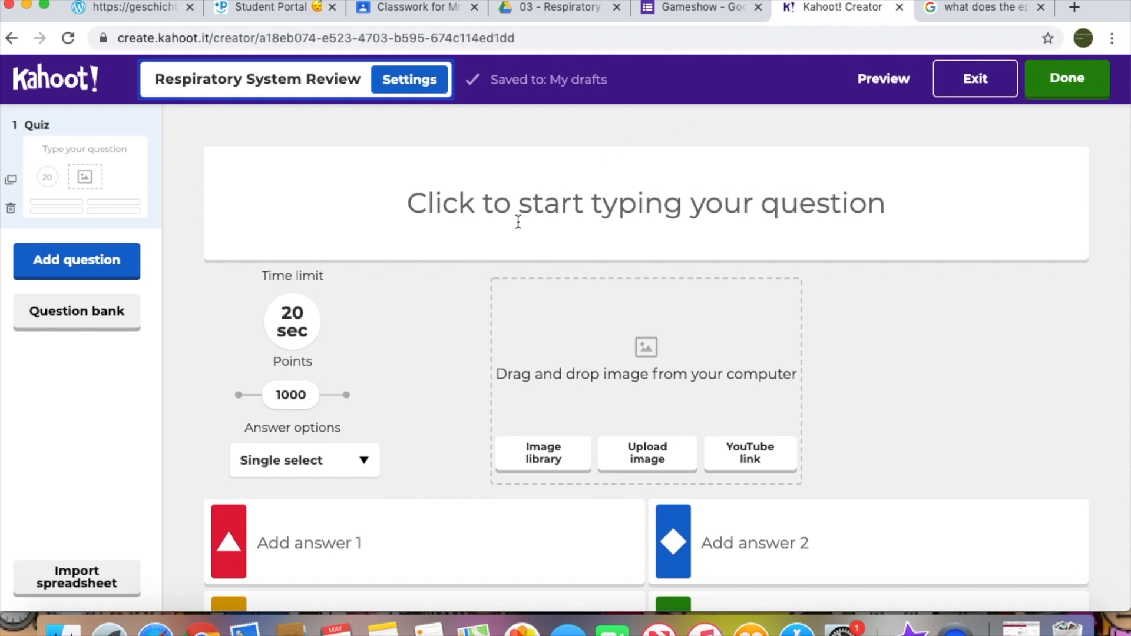
# Step: Detach the Google Drive page showing resp-jeop.docx into its own window and place it over one side of the Kahoot editor
pyautogui.click(541, 204)
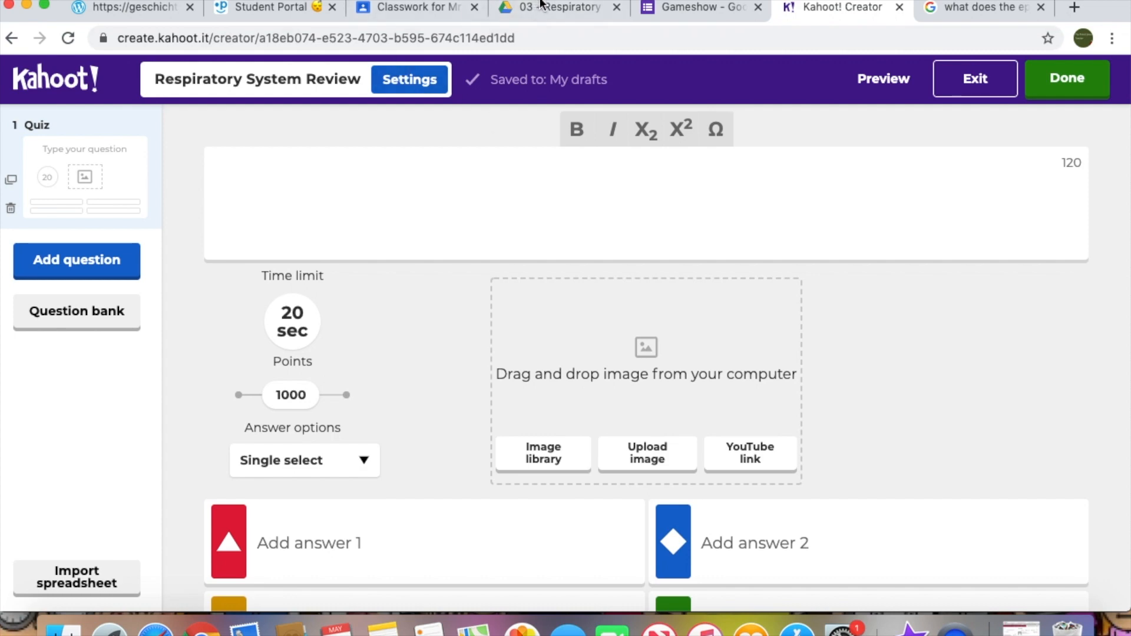
pyautogui.moveTo(546, 8); pyautogui.dragTo(1030, 140)
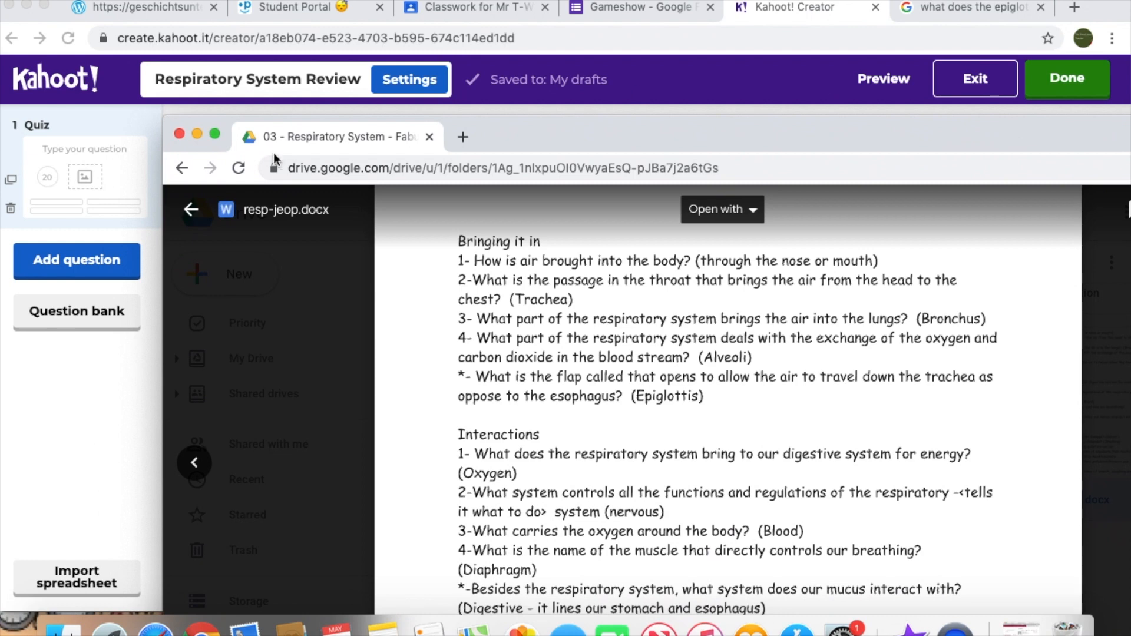
pyautogui.moveTo(216, 294); pyautogui.dragTo(573, 262)
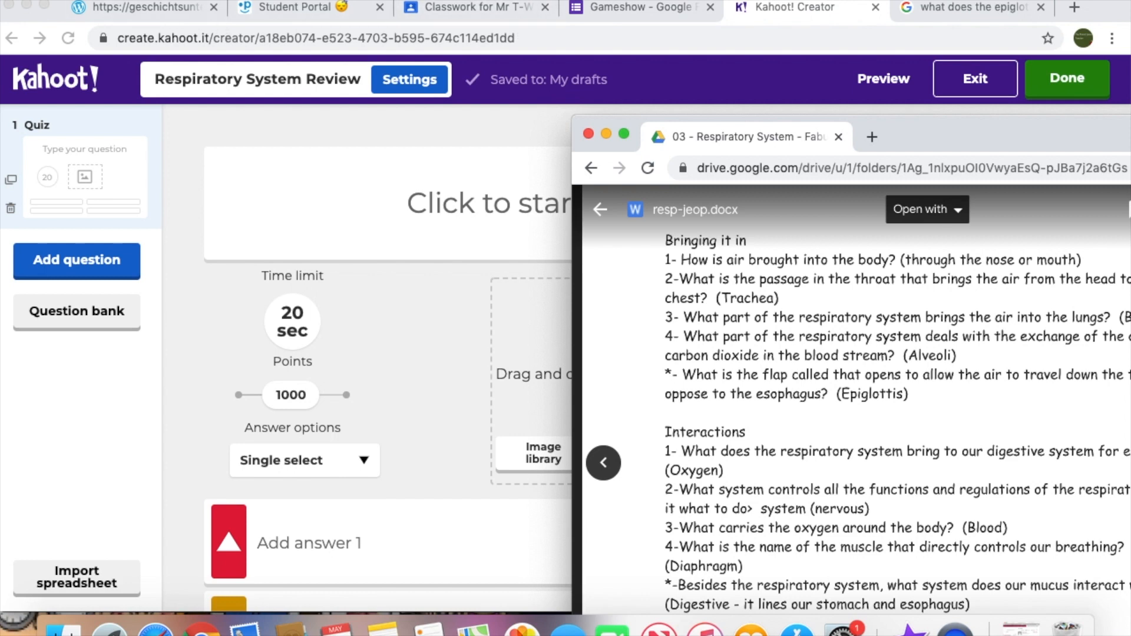
pyautogui.click(48, 6)
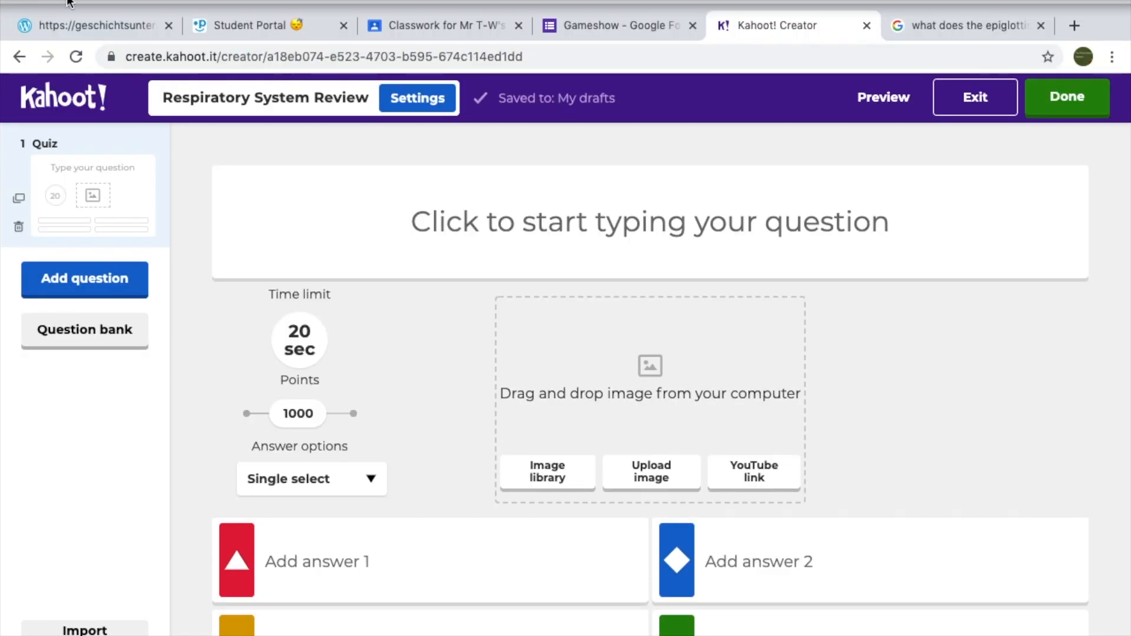
pyautogui.click(48, 3)
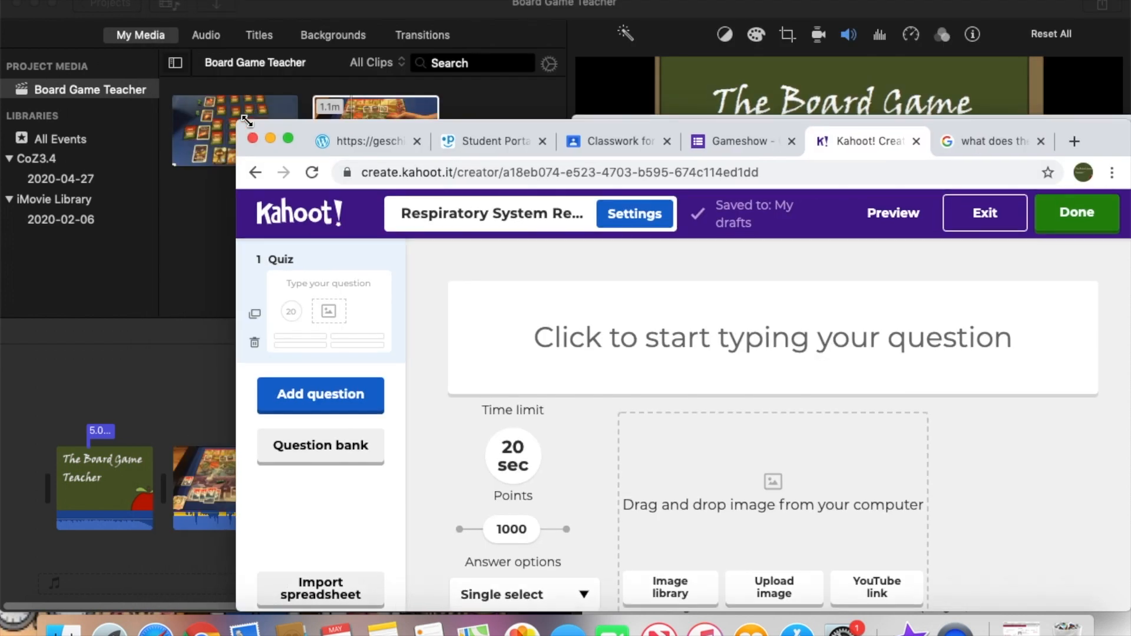
pyautogui.click(271, 9)
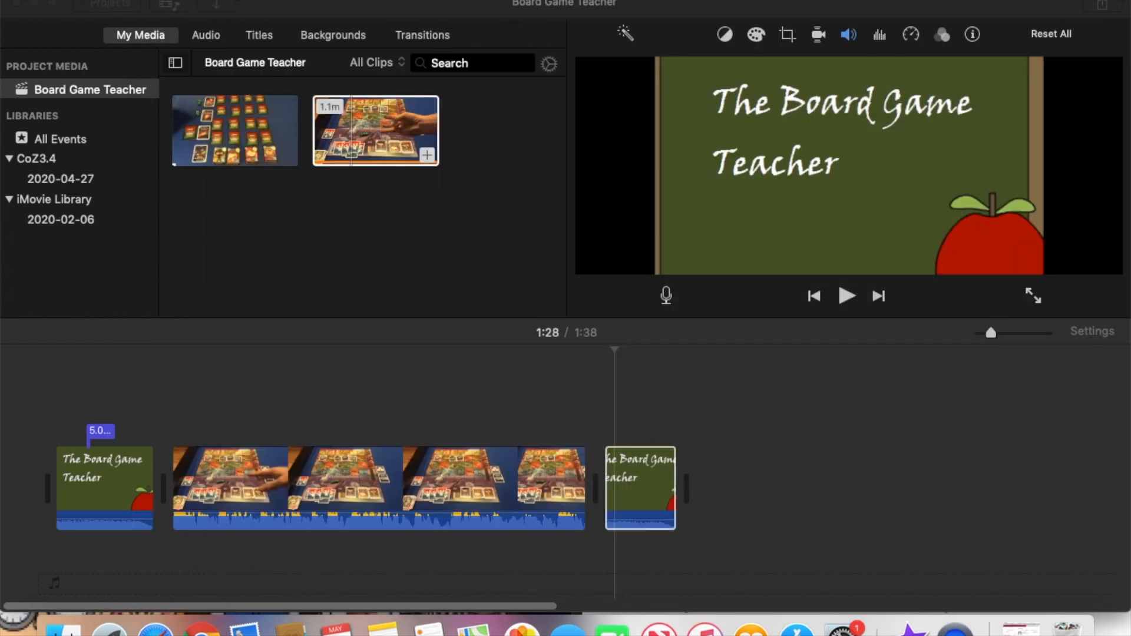
pyautogui.click(39, 3)
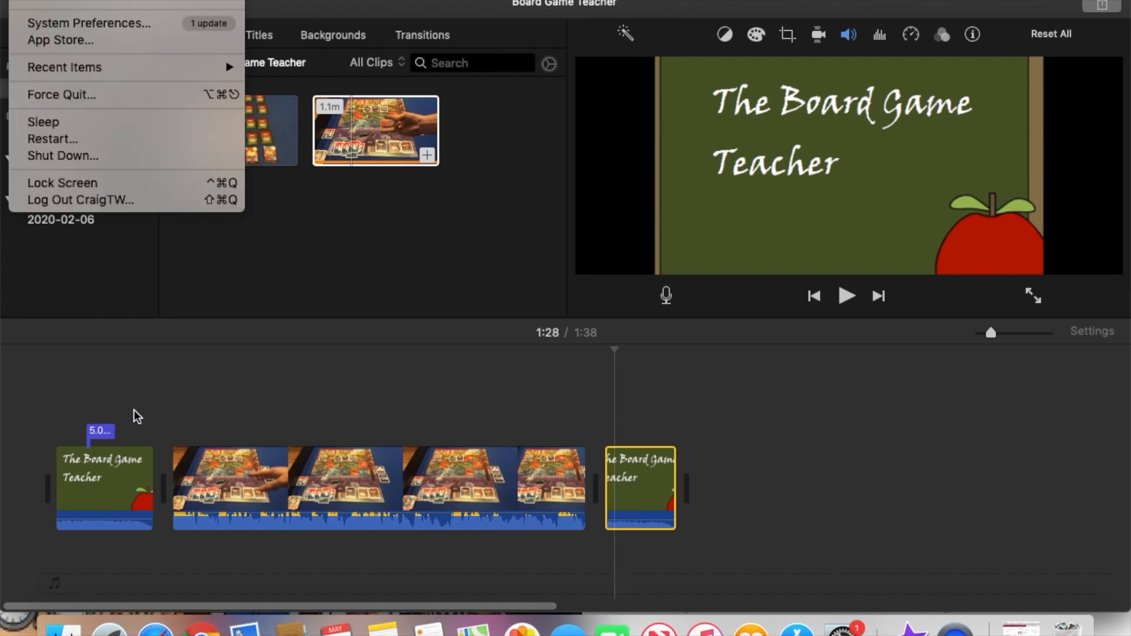
pyautogui.click(202, 630)
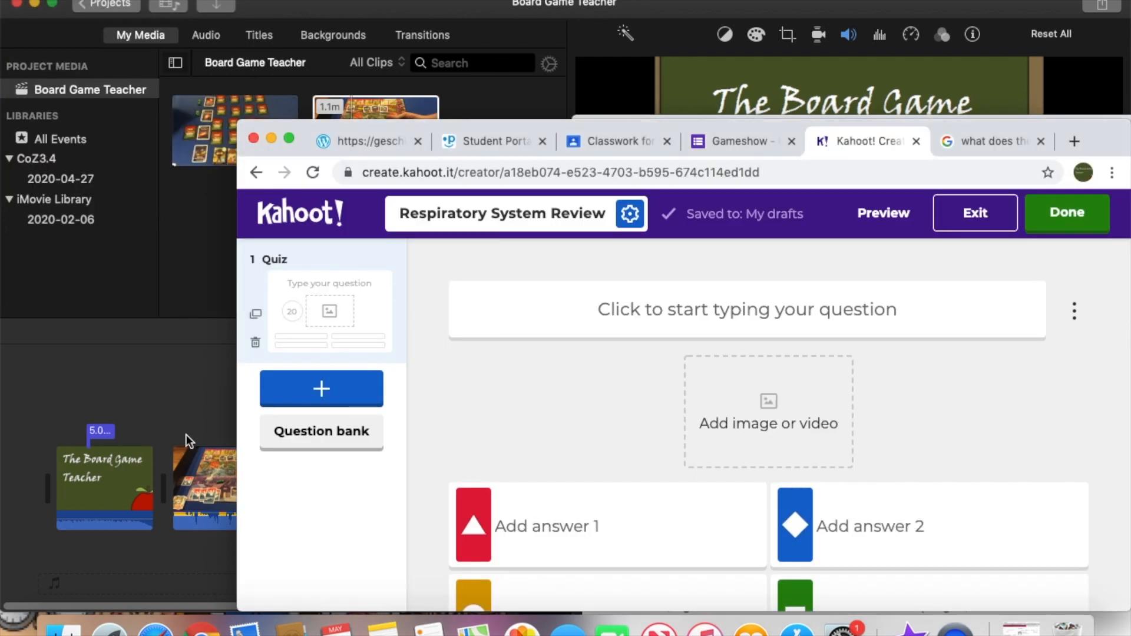
# Step: Arrange the Kahoot editor and resp-jeop.docx windows side by side, with the Kahoot window narrowed and extended to nearly full screen height
pyautogui.moveTo(270, 131); pyautogui.dragTo(4, 0)
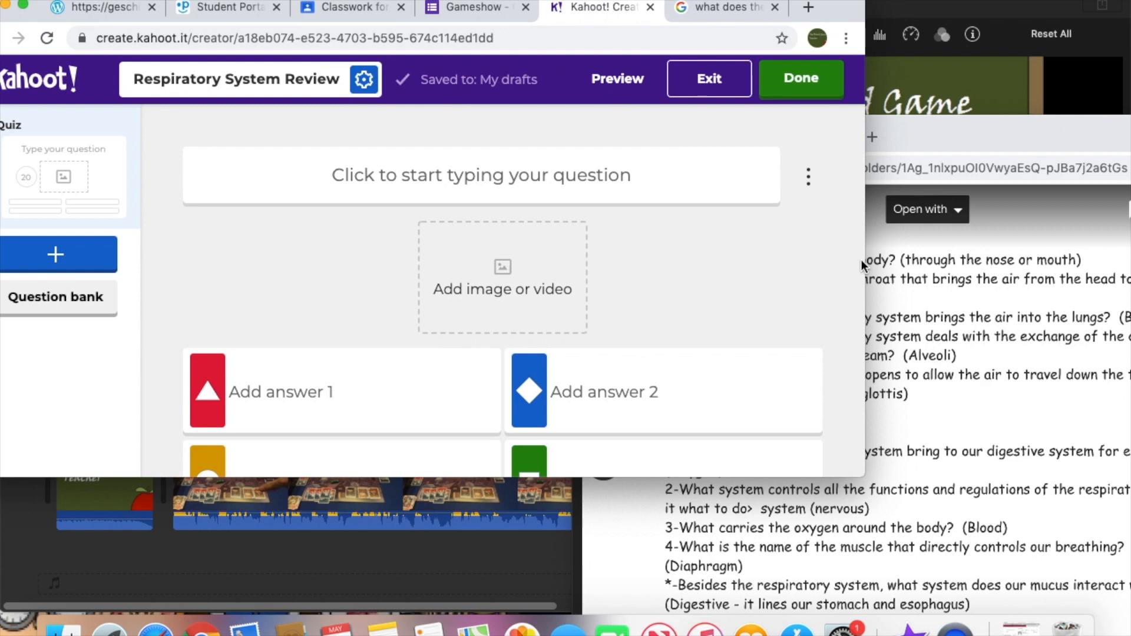
pyautogui.moveTo(824, 269); pyautogui.dragTo(599, 288)
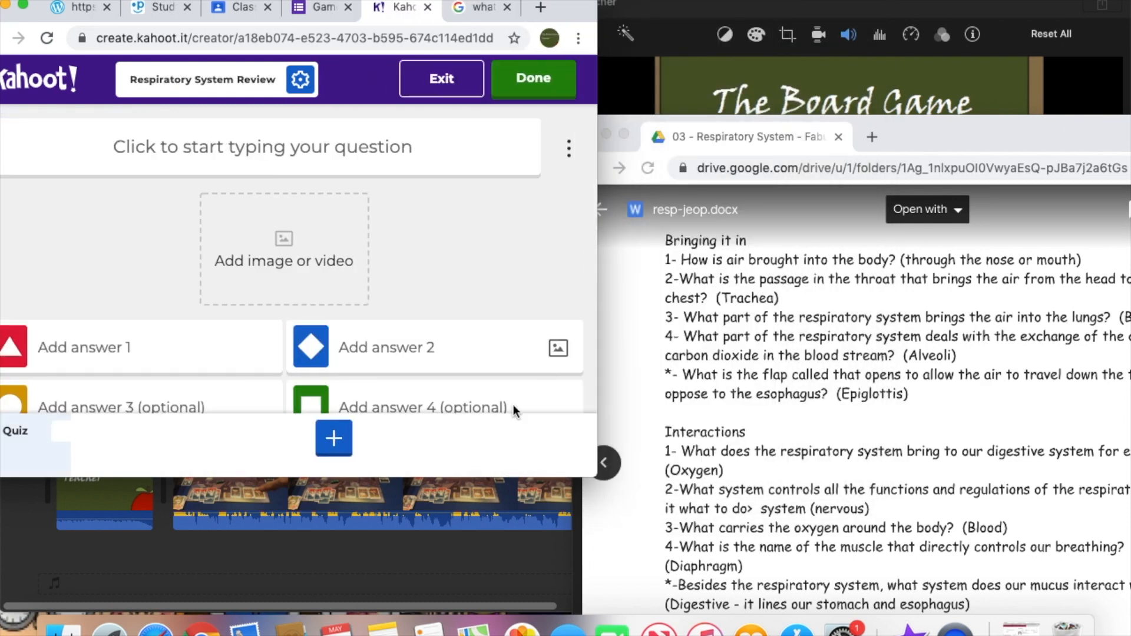
pyautogui.moveTo(413, 475); pyautogui.dragTo(422, 606)
pyautogui.moveTo(984, 125); pyautogui.dragTo(966, 3)
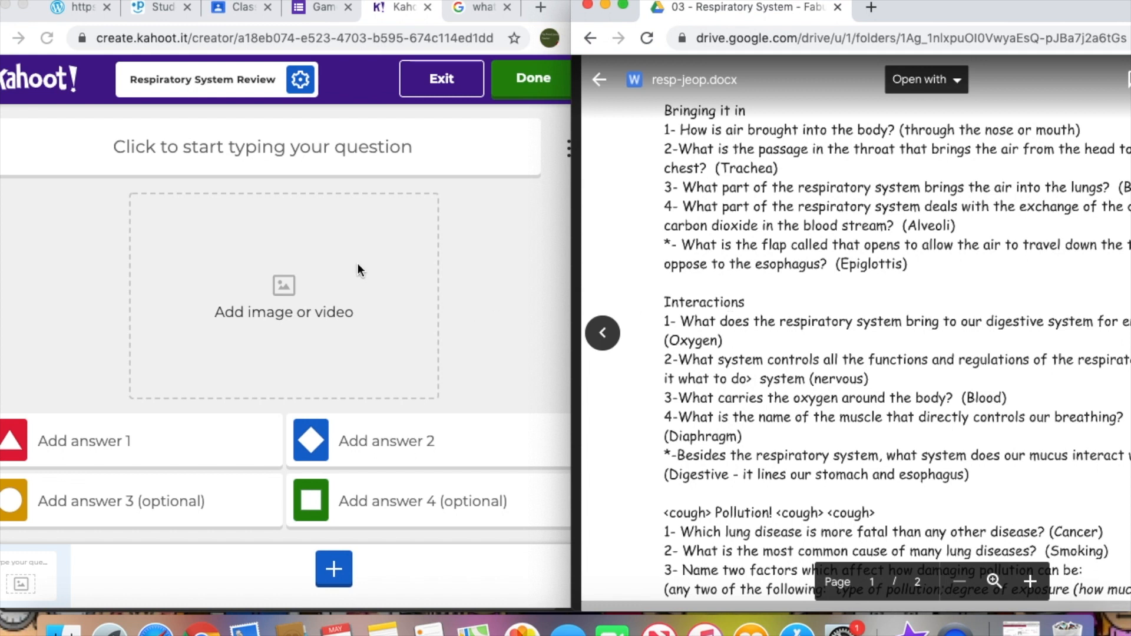
# Step: Enter "How is air brought into the body?" as the text of the first quiz question
pyautogui.click(276, 154)
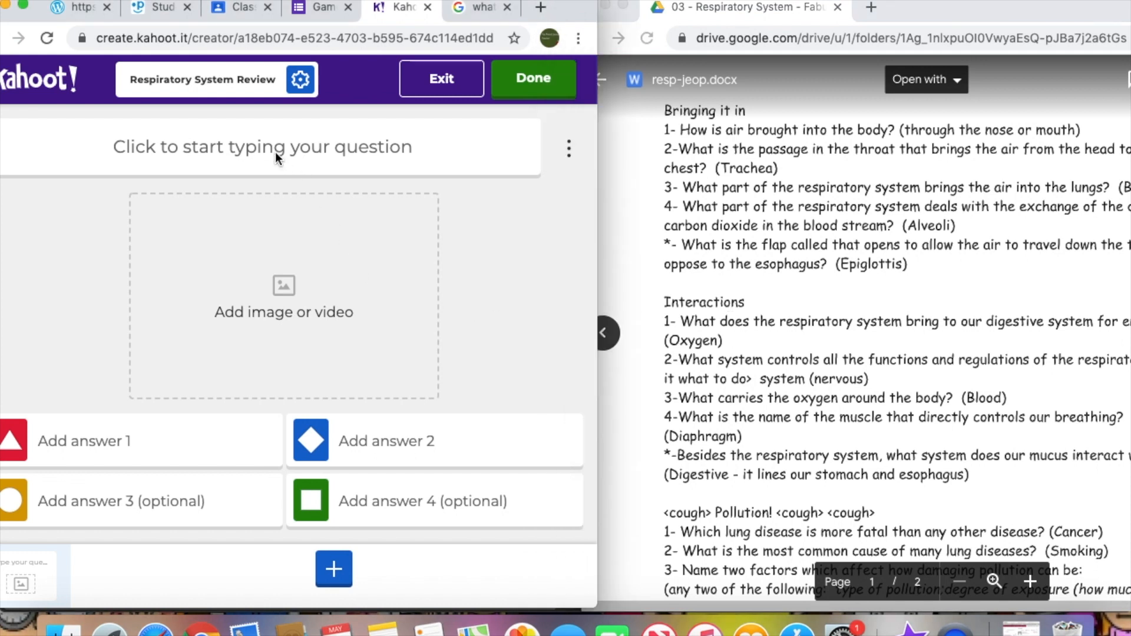
pyautogui.click(274, 150)
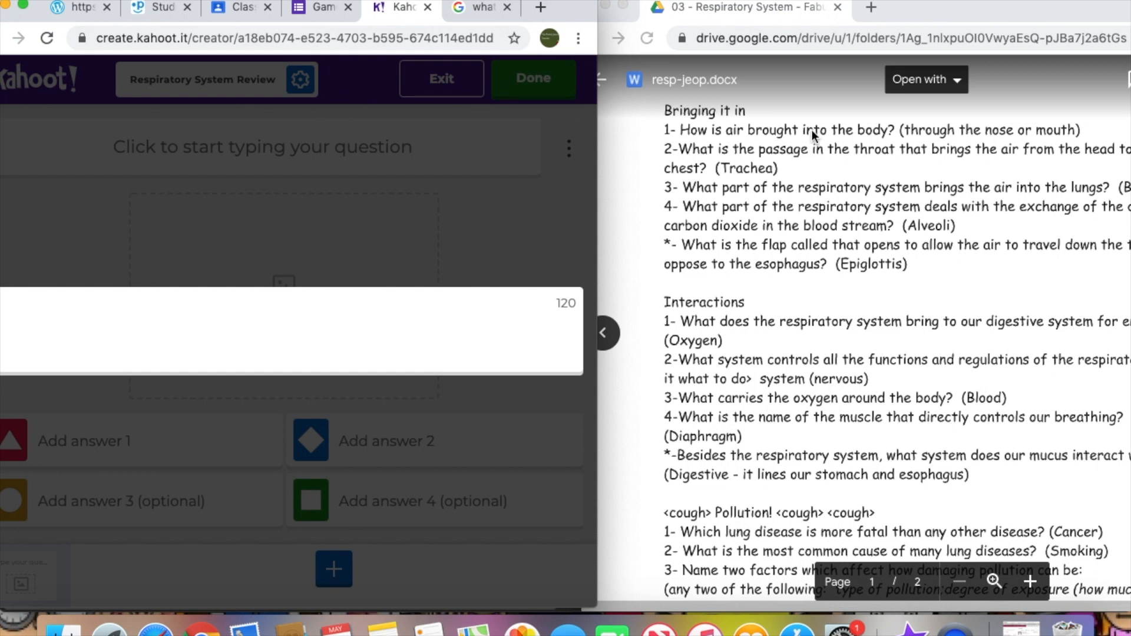
pyautogui.write('How is air brought into the body?')
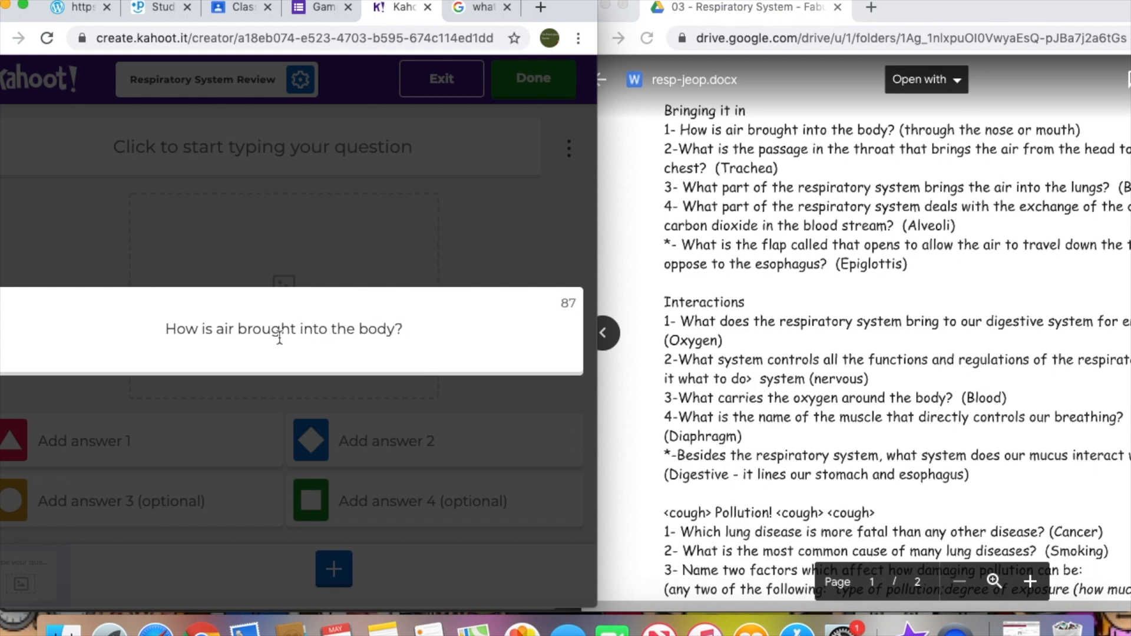
pyautogui.click(177, 413)
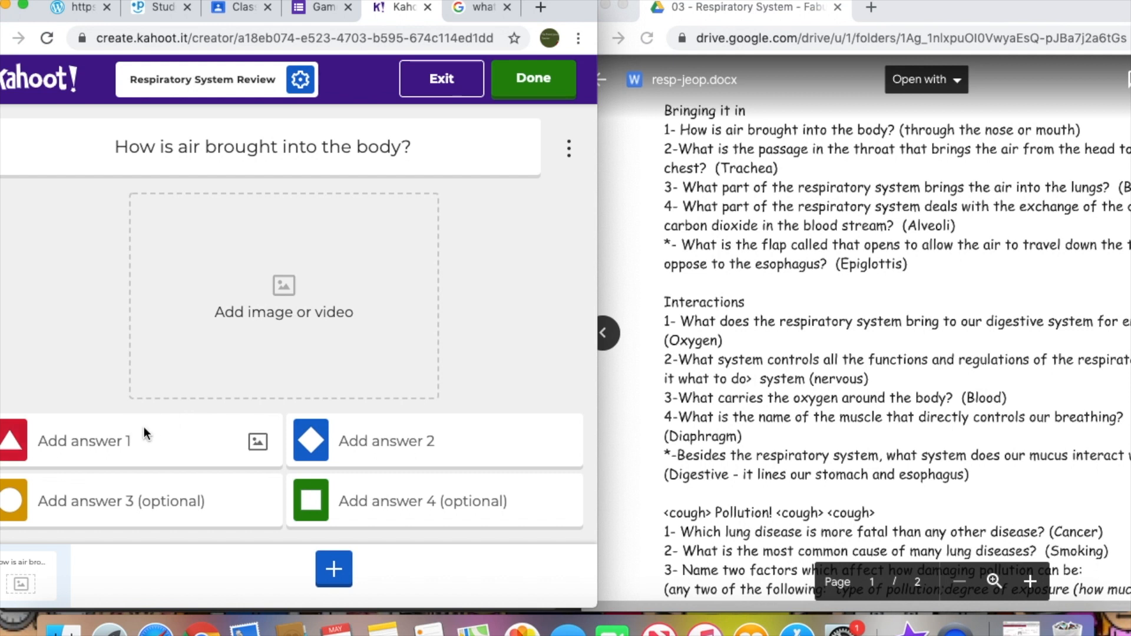
# Step: Enter "Mouth/nose" as answer 1 of the first question and mark it as the correct answer
pyautogui.click(119, 446)
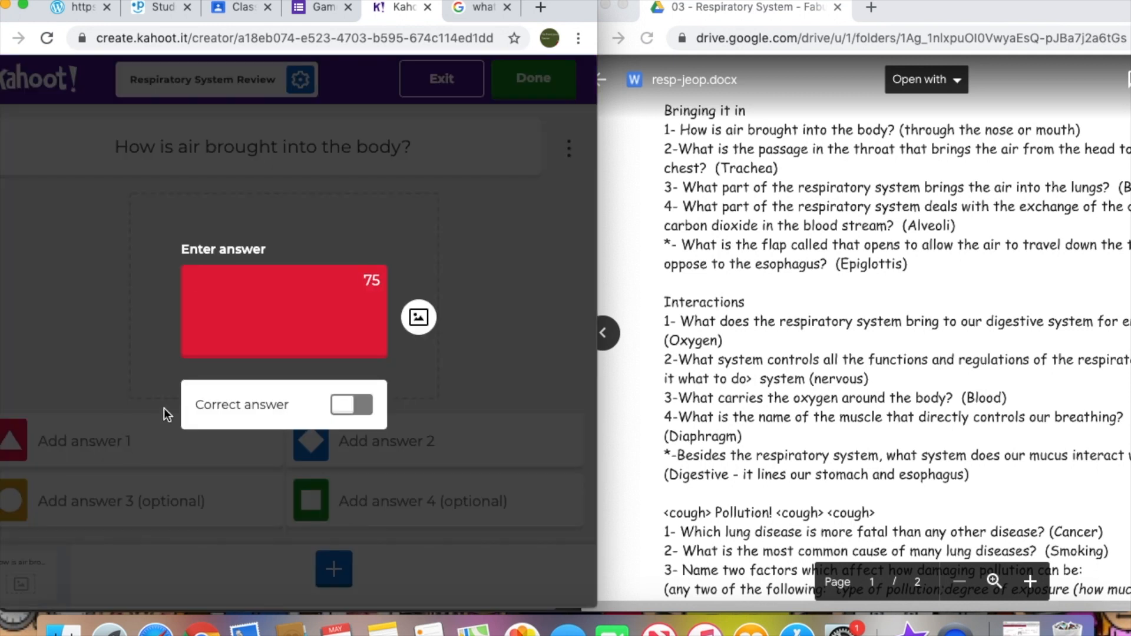
pyautogui.write('Mouth')
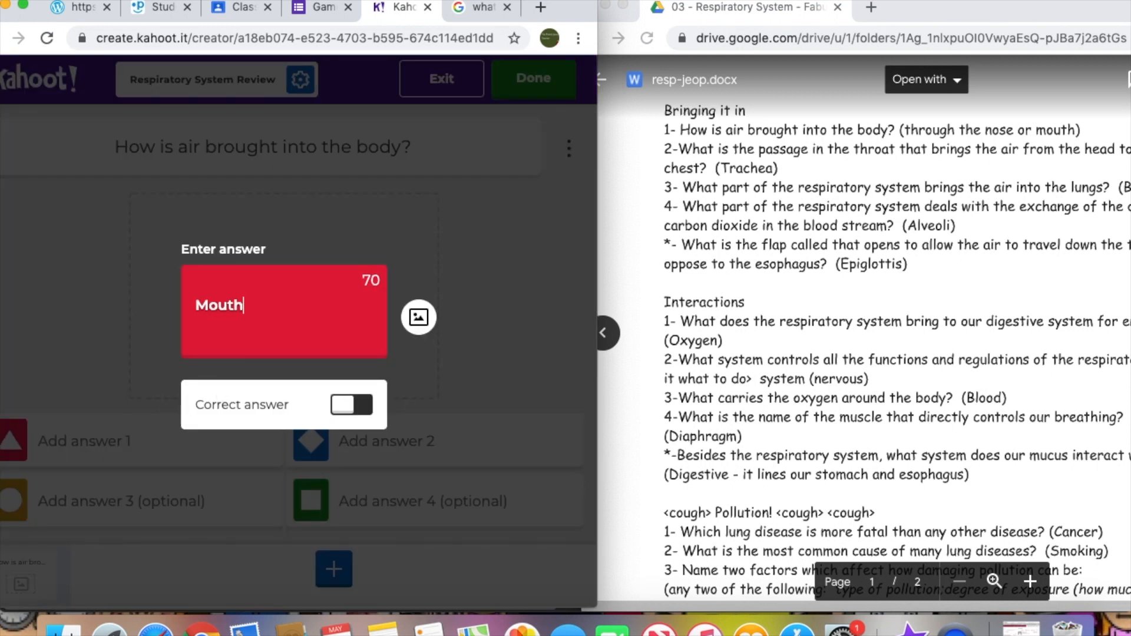
pyautogui.write('/nose')
pyautogui.click(352, 406)
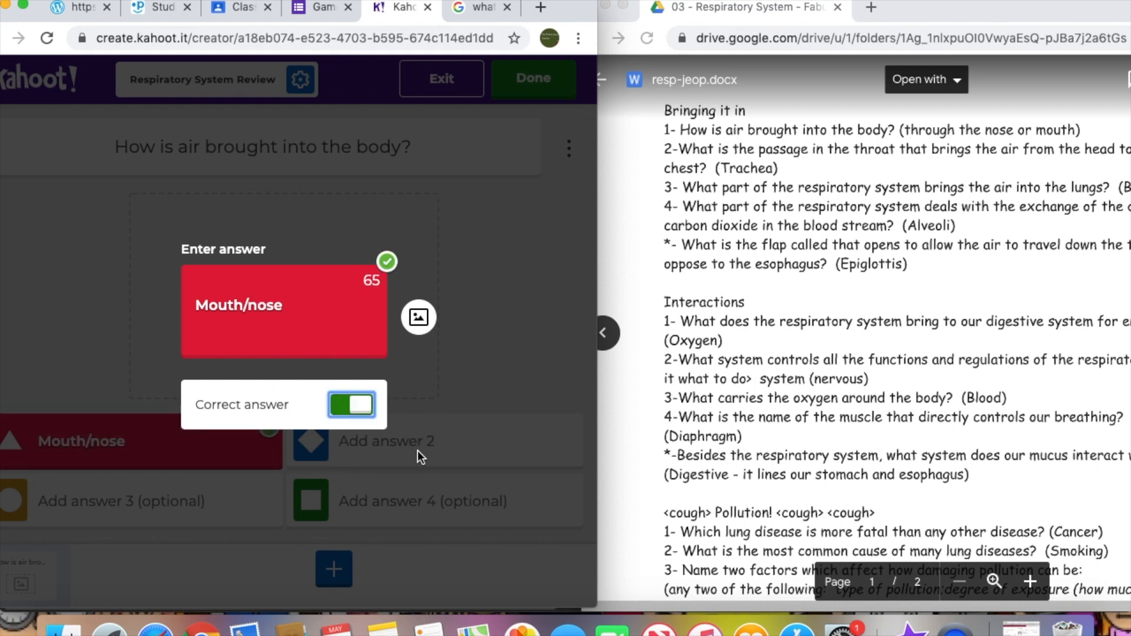
pyautogui.click(41, 321)
# Step: Fill in "Ears" as answer 3 and "Trachea" as answer 2 of the first question, leaving both marked as incorrect
pyautogui.click(118, 507)
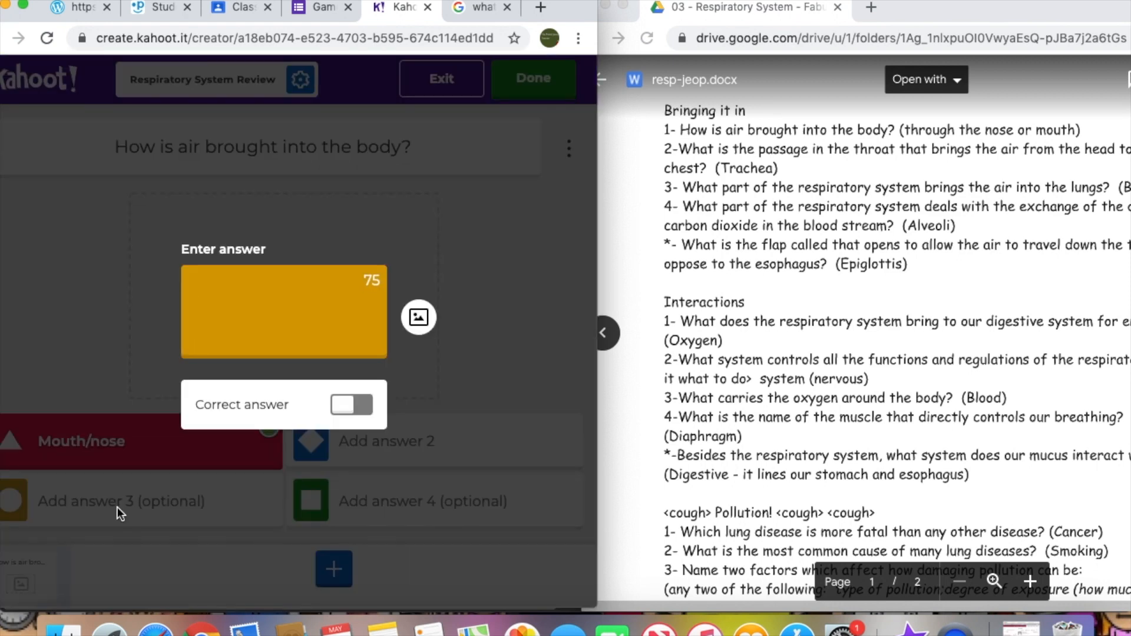
pyautogui.write('Ears')
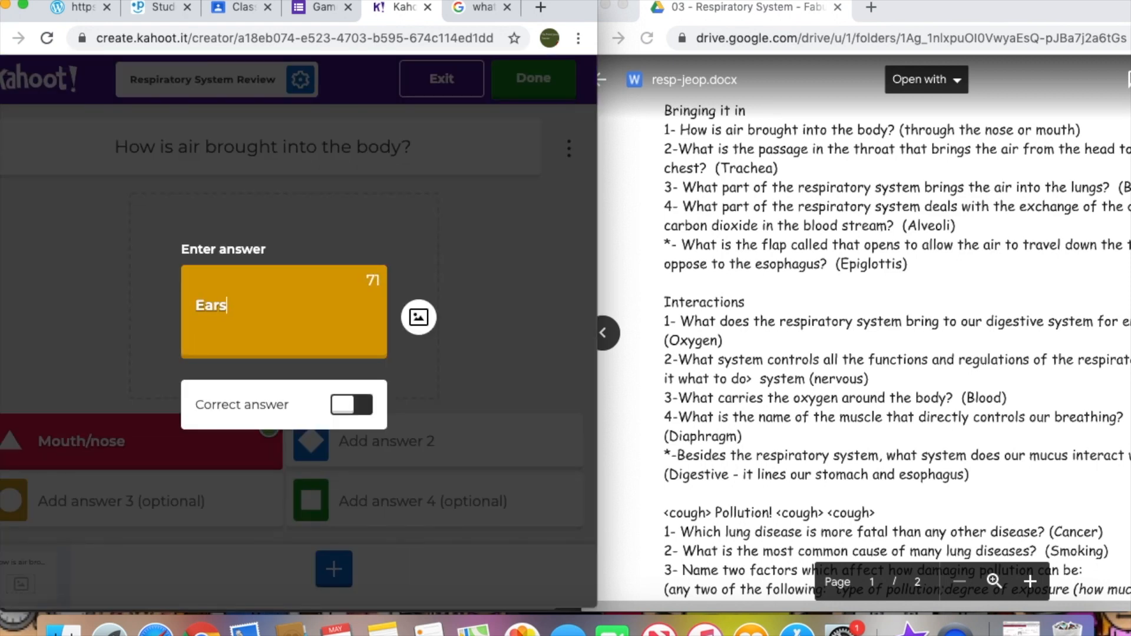
pyautogui.click(46, 352)
pyautogui.click(388, 439)
pyautogui.write('Trachea')
pyautogui.click(575, 371)
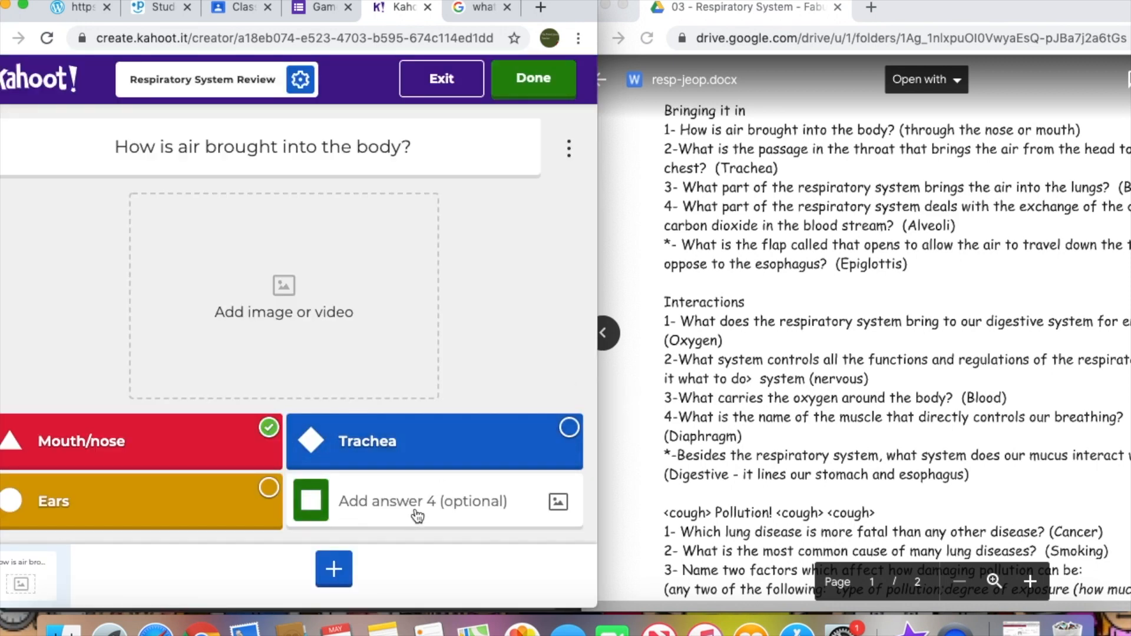
# Step: Enter "Bronchus" as answer 4 of the first question, leaving it marked as incorrect
pyautogui.click(411, 511)
pyautogui.write('Bero')
pyautogui.press('BackSpace')
pyautogui.press('BackSpace')
pyautogui.press('BackSpace')
pyautogui.write('ronuc')
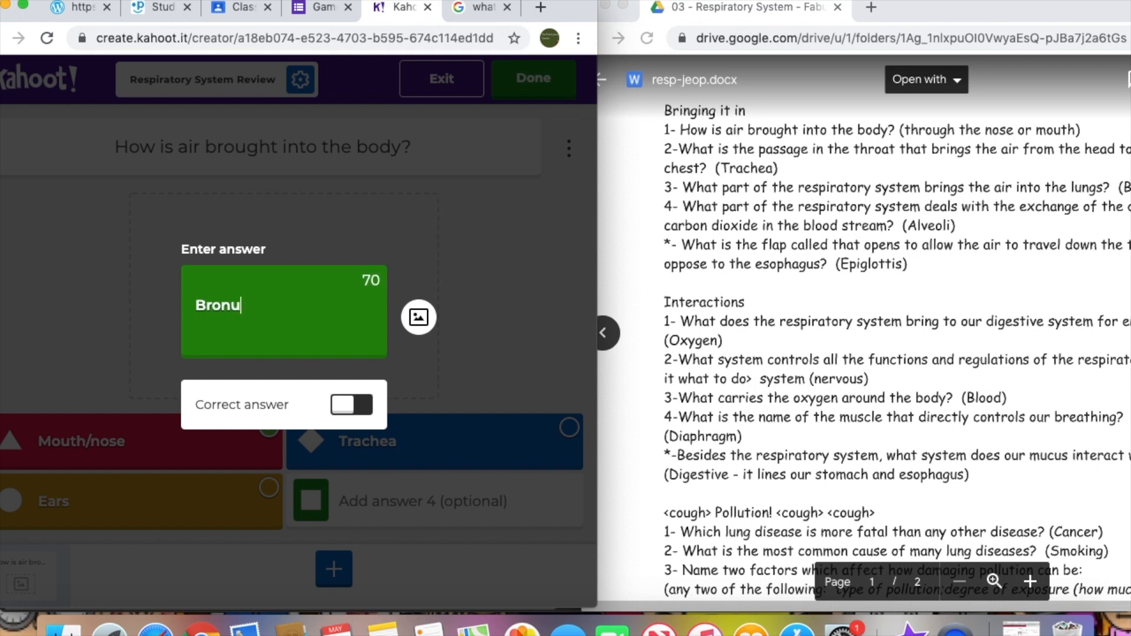
pyautogui.press('BackSpace')
pyautogui.press('BackSpace')
pyautogui.write('chuas')
pyautogui.press('BackSpace')
pyautogui.press('BackSpace')
pyautogui.write('s')
pyautogui.click(425, 224)
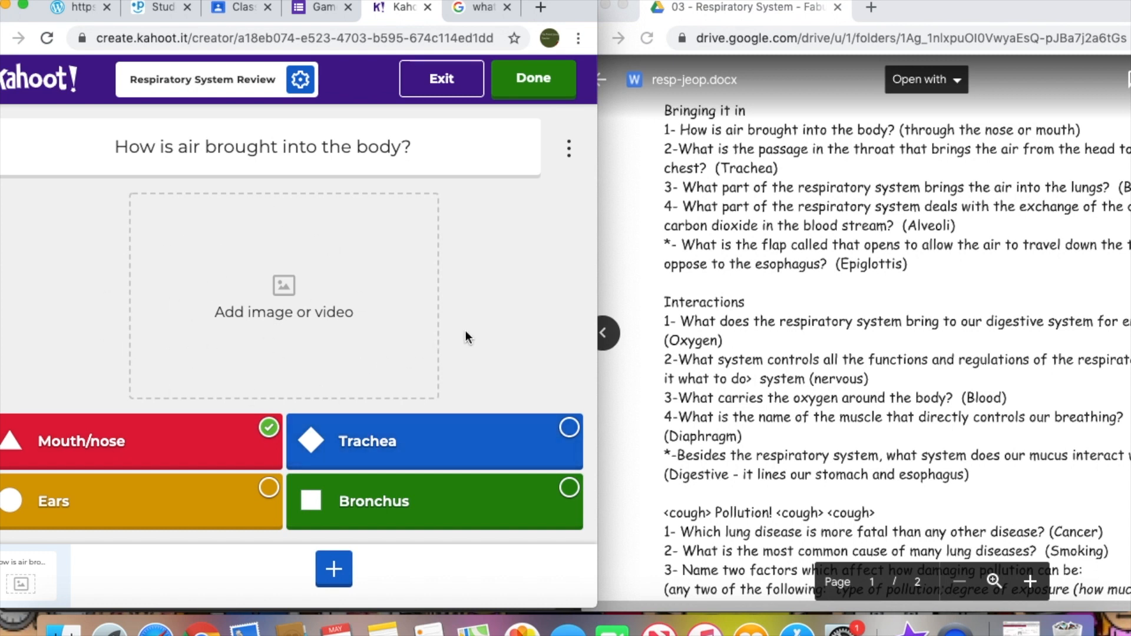
# Step: Widen the Kahoot editor window and add a second question of the Quiz type
pyautogui.hscroll(-1, 65, 249)
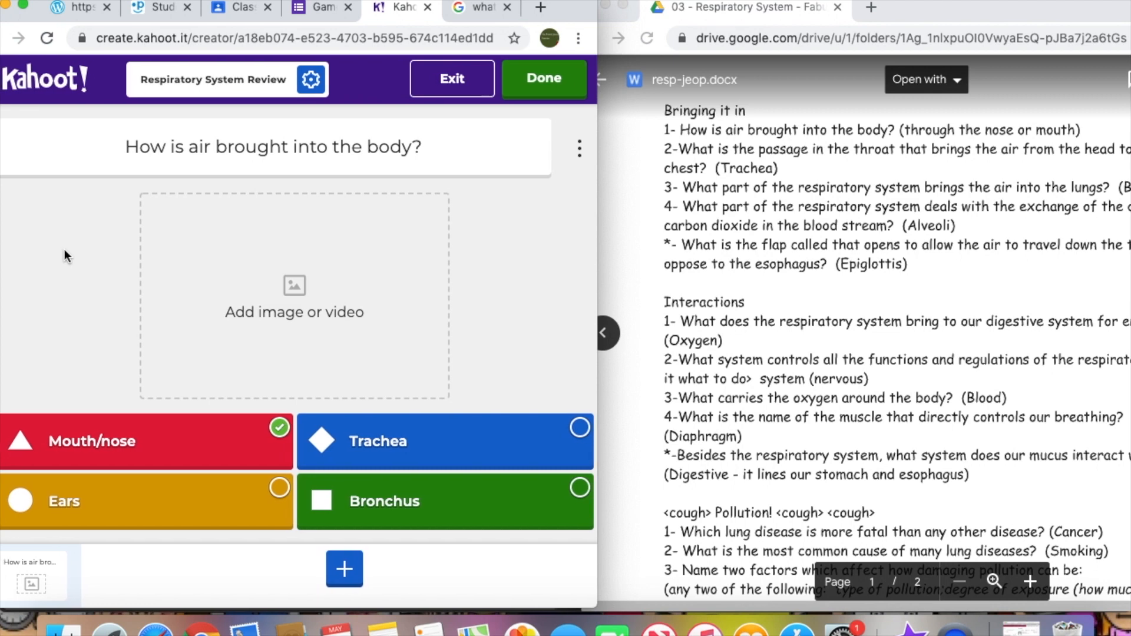
pyautogui.hscroll(1, 64, 249)
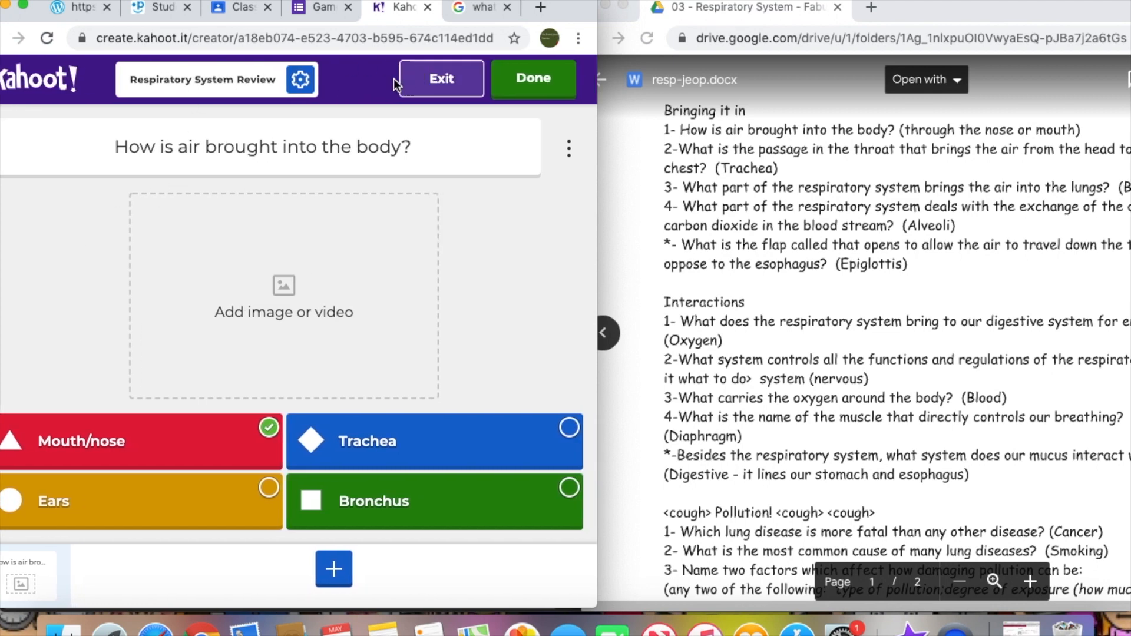
pyautogui.moveTo(596, 263); pyautogui.dragTo(824, 263)
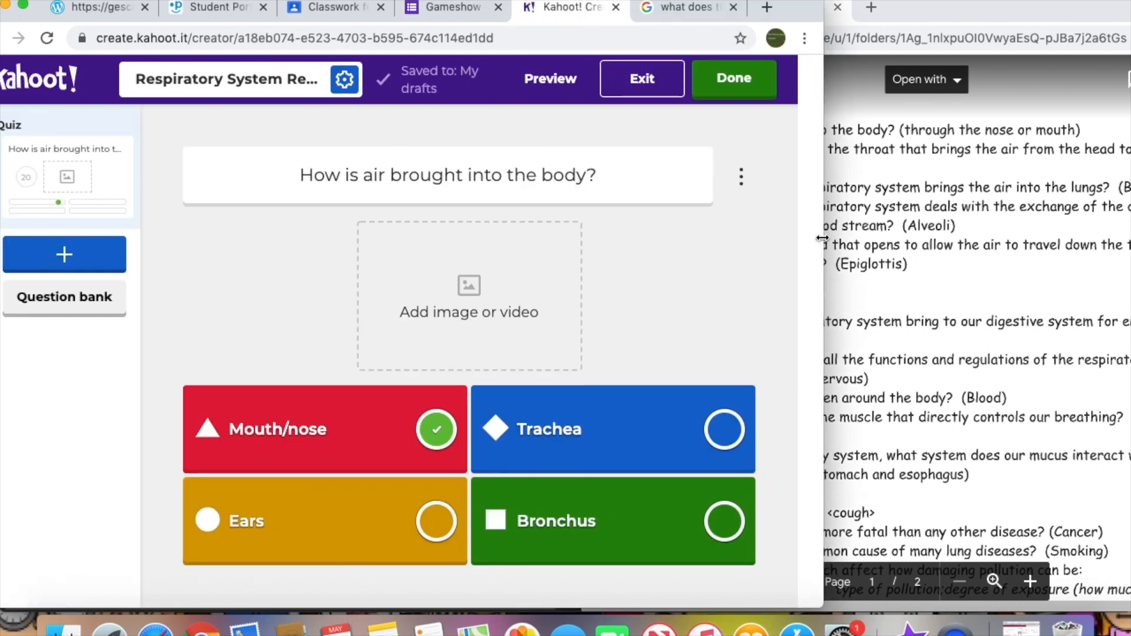
pyautogui.click(65, 253)
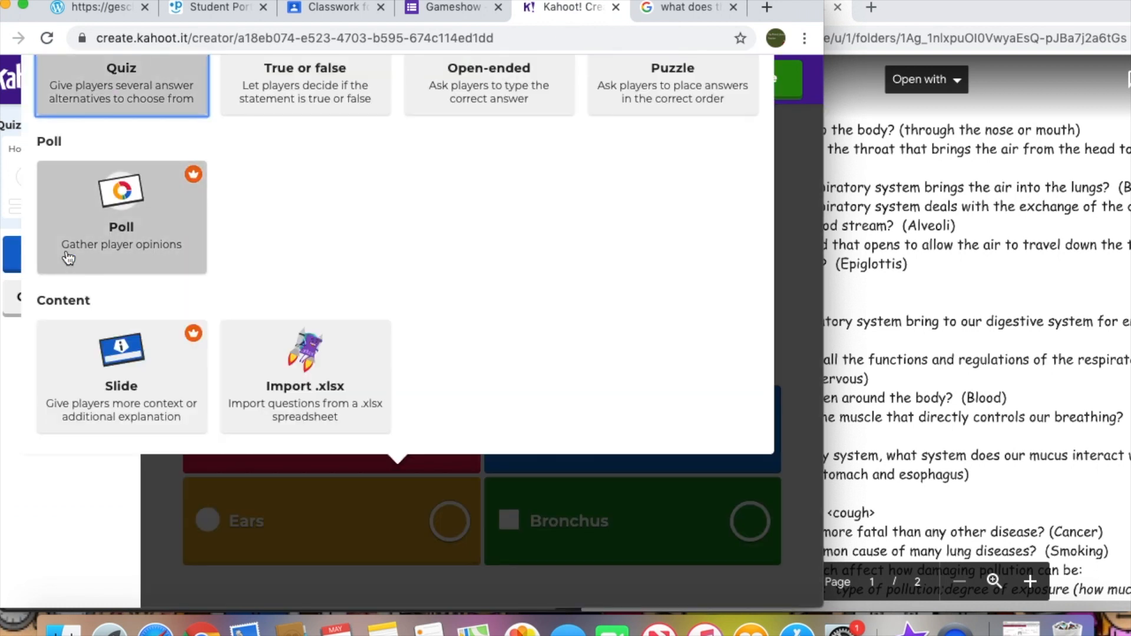
pyautogui.scroll(2, 223, 275)
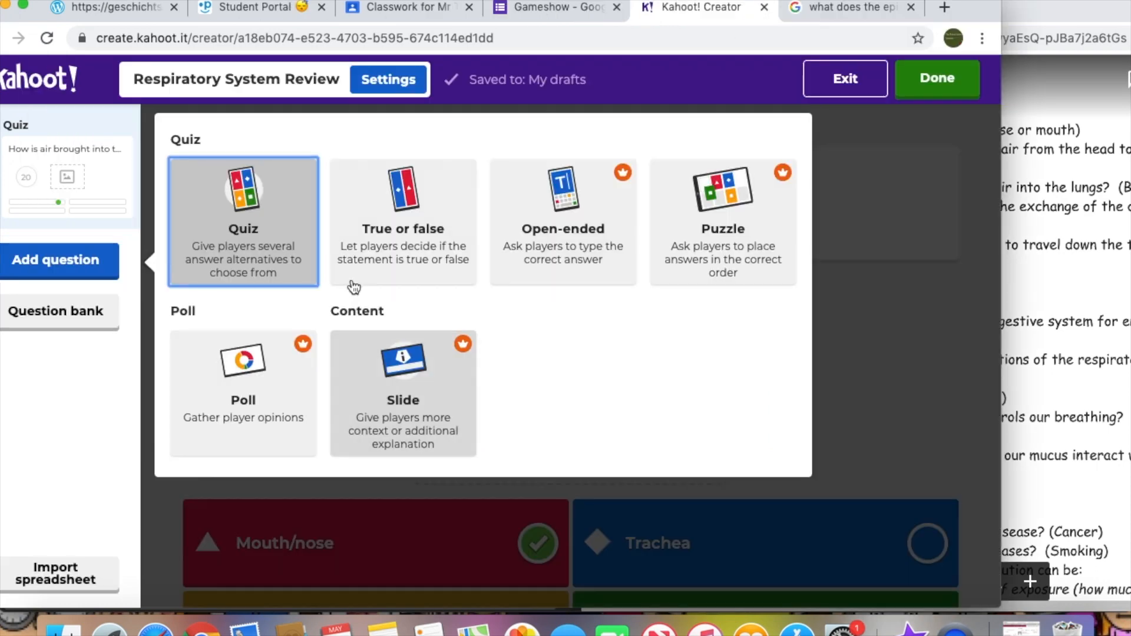
pyautogui.click(268, 236)
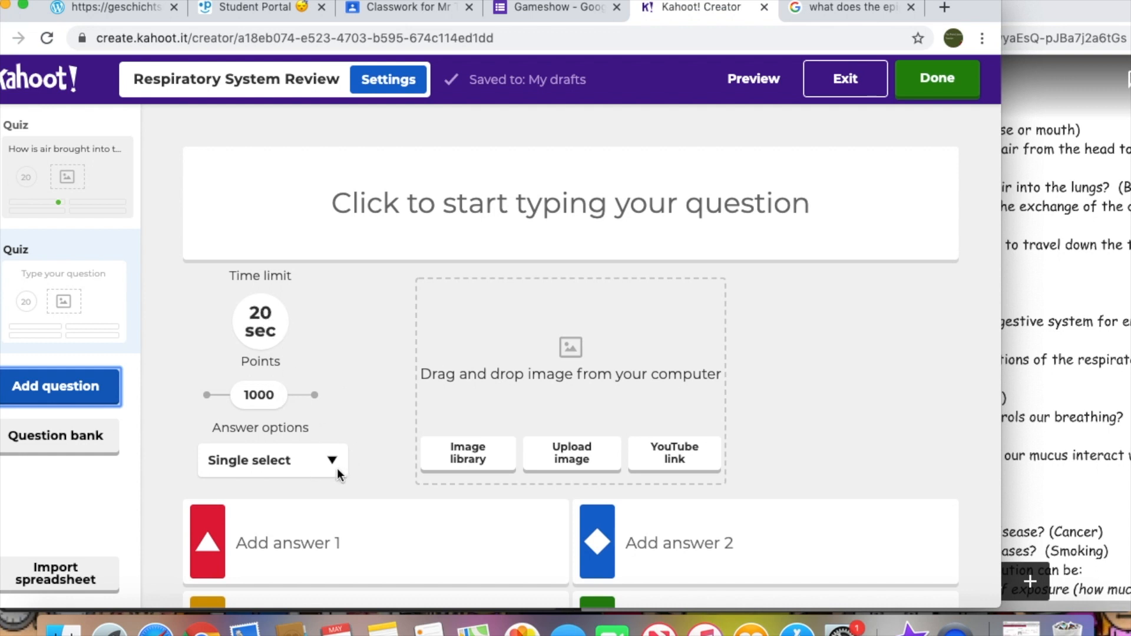
# Step: Narrow the Kahoot editor window again to uncover the review questions in resp-jeop.docx
pyautogui.hscroll(1, 413, 358)
pyautogui.hscroll(-1, 412, 357)
pyautogui.moveTo(999, 238); pyautogui.dragTo(632, 261)
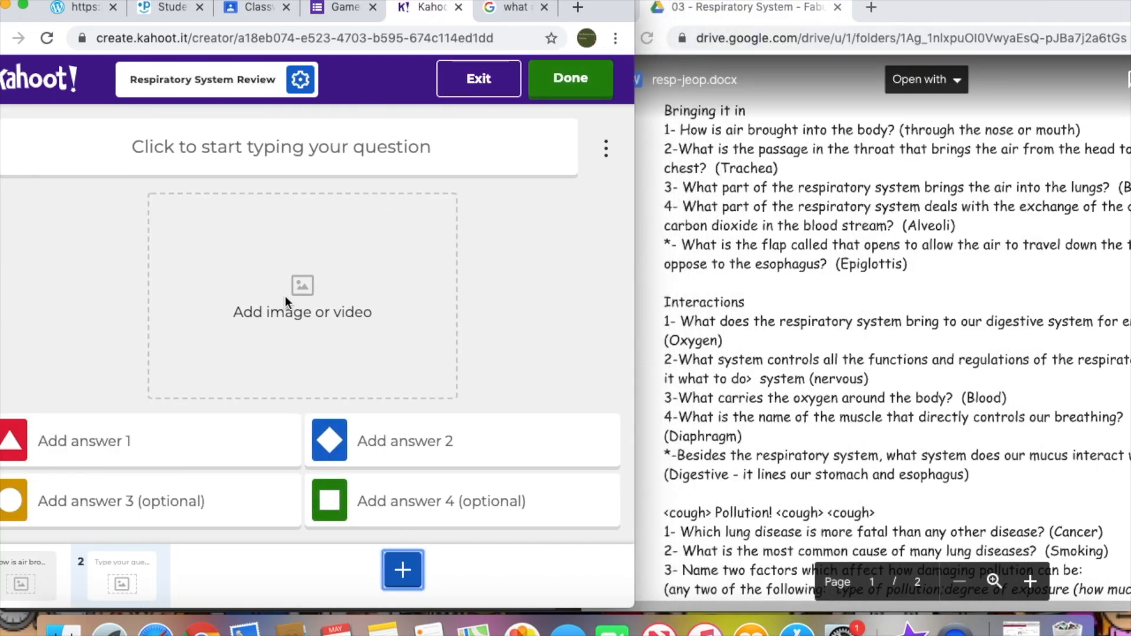
# Step: Enter "What is the passage in the throat which brings the air from the head to the lungs?" as the second question's text
pyautogui.click(323, 156)
pyautogui.write('Wh')
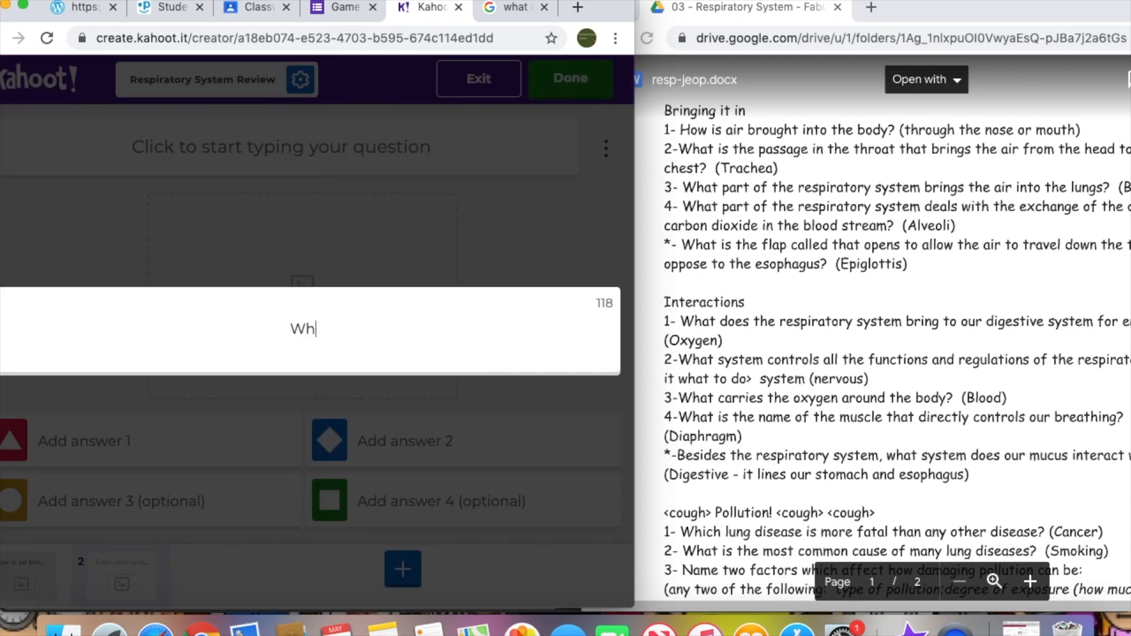
pyautogui.write('at is the passage which')
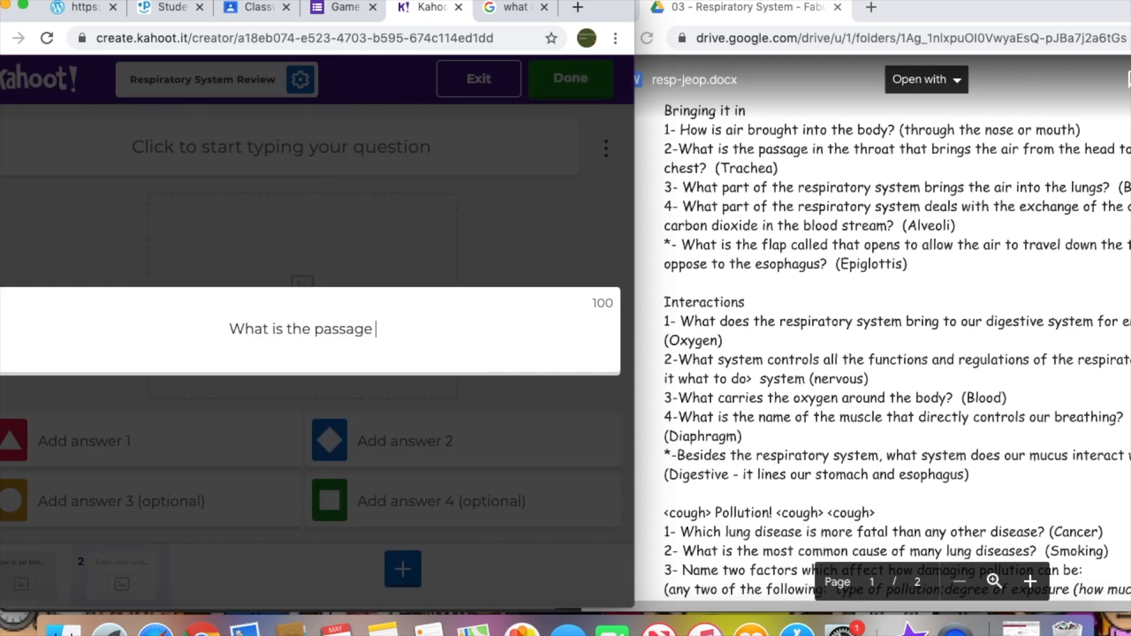
pyautogui.press('BackSpace')
pyautogui.press('BackSpace')
pyautogui.press('BackSpace')
pyautogui.press('BackSpace')
pyautogui.press('BackSpace')
pyautogui.press('BackSpace')
pyautogui.write('in the throat which brein')
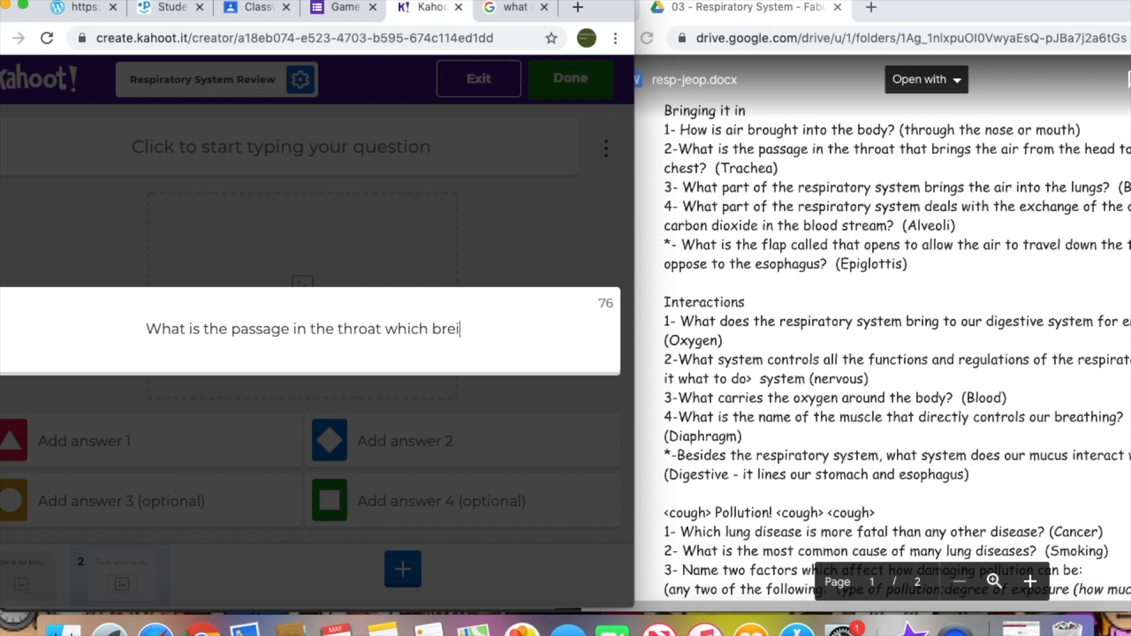
pyautogui.press('BackSpace')
pyautogui.press('BackSpace')
pyautogui.press('BackSpace')
pyautogui.write('ings t')
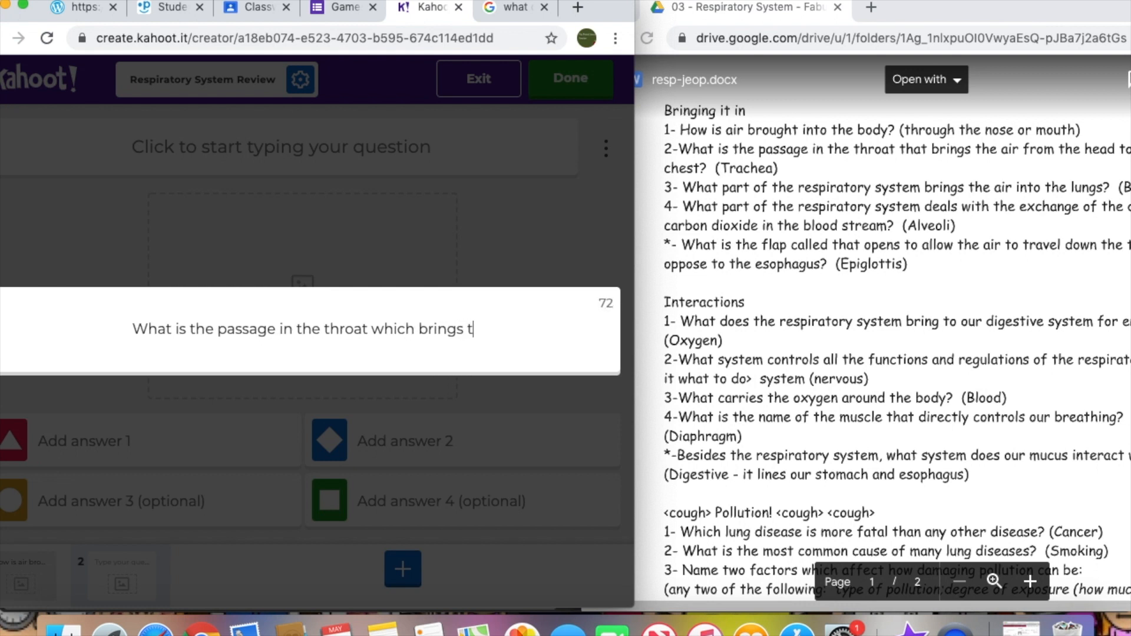
pyautogui.write('he air from the head')
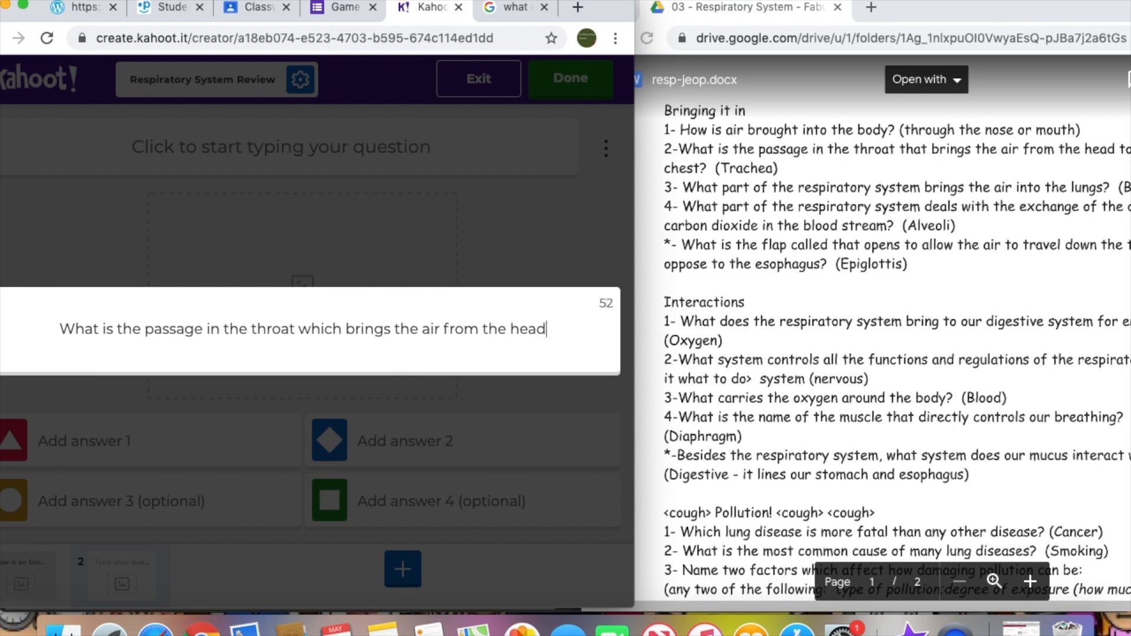
pyautogui.write(' to the lungs')
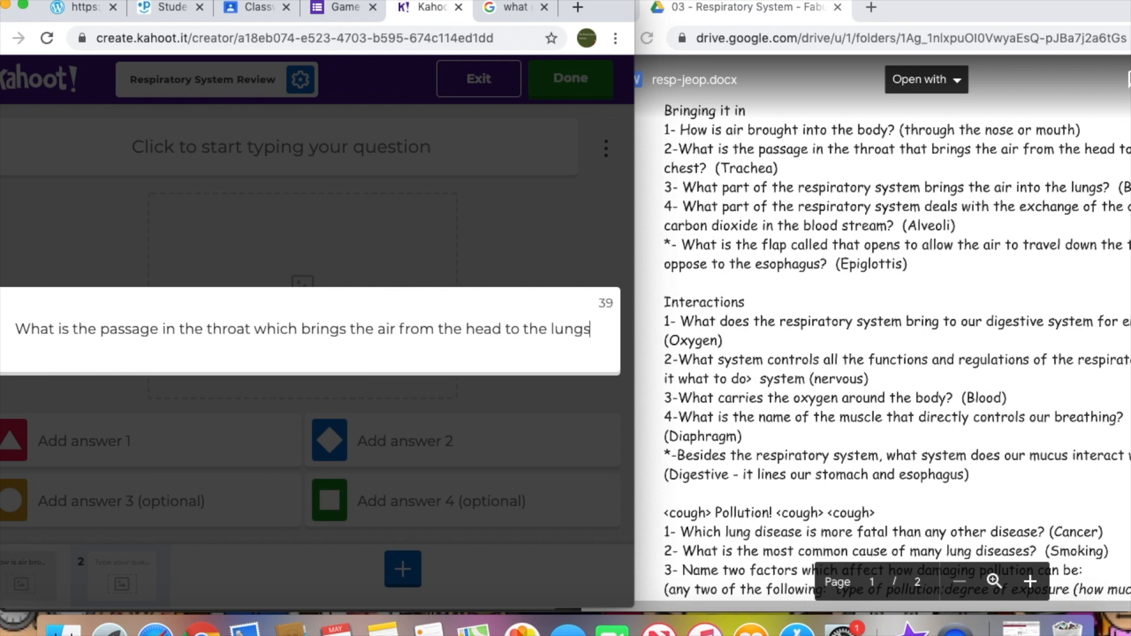
pyautogui.write('?')
pyautogui.click(479, 235)
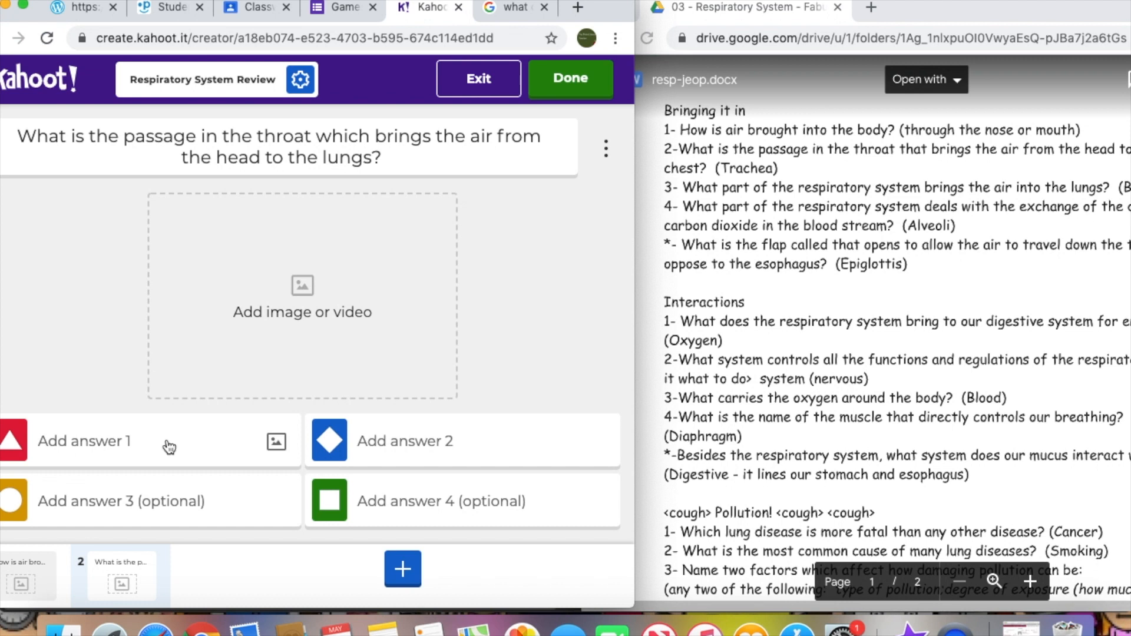
# Step: Enter "Bronchus" as answer 1 and "Bronchioles" as answer 3 of the second question, leaving both marked as incorrect
pyautogui.click(143, 443)
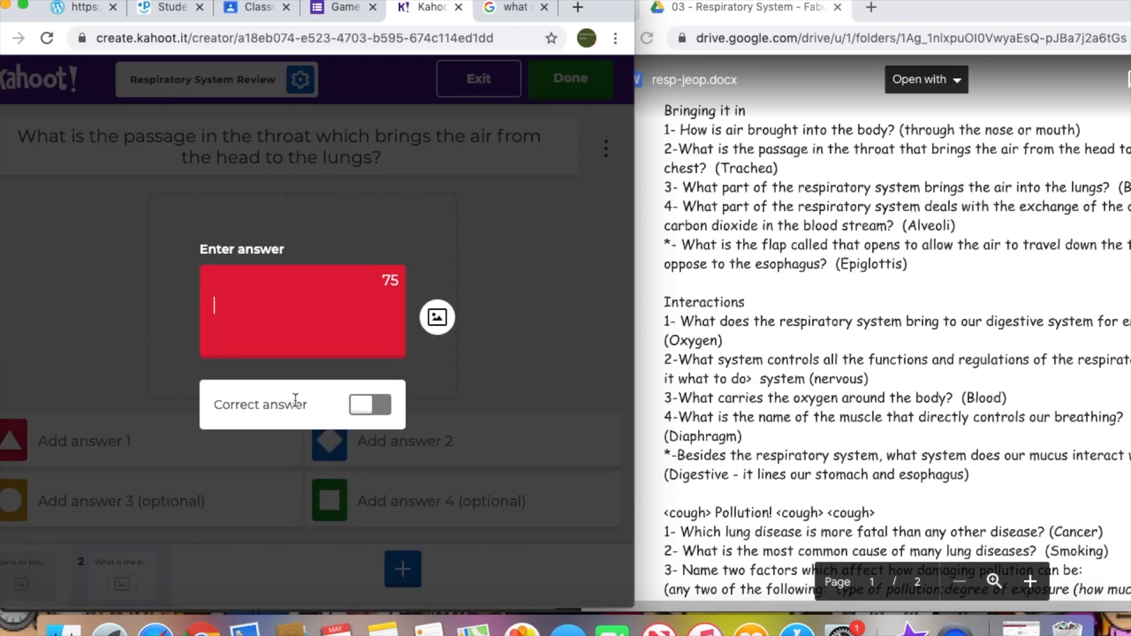
pyautogui.write('Bronchus')
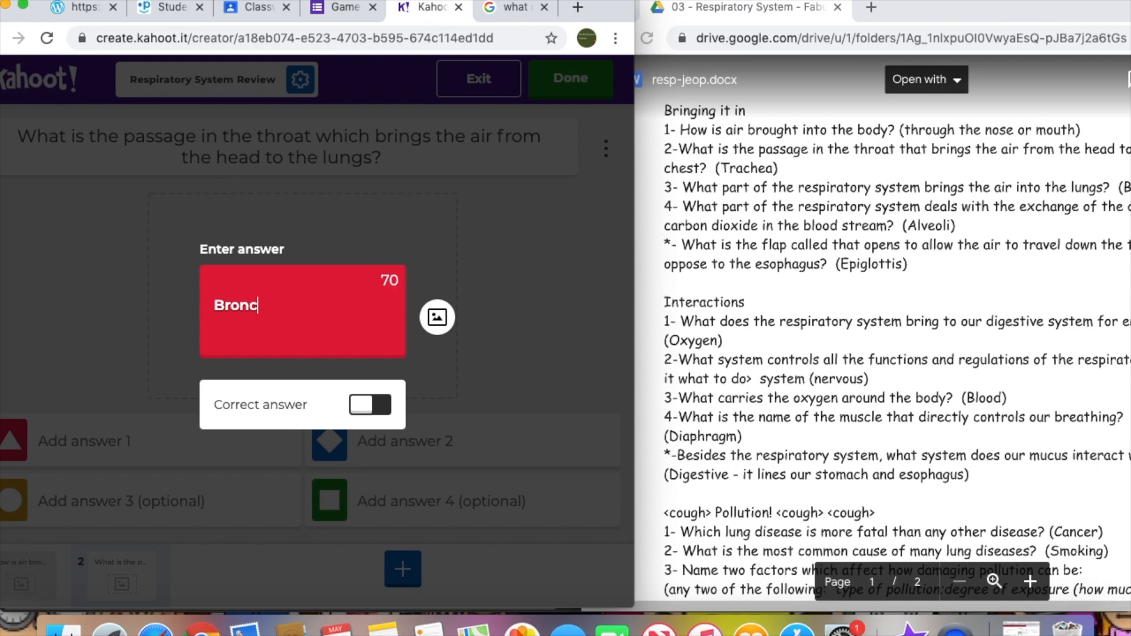
pyautogui.click(466, 352)
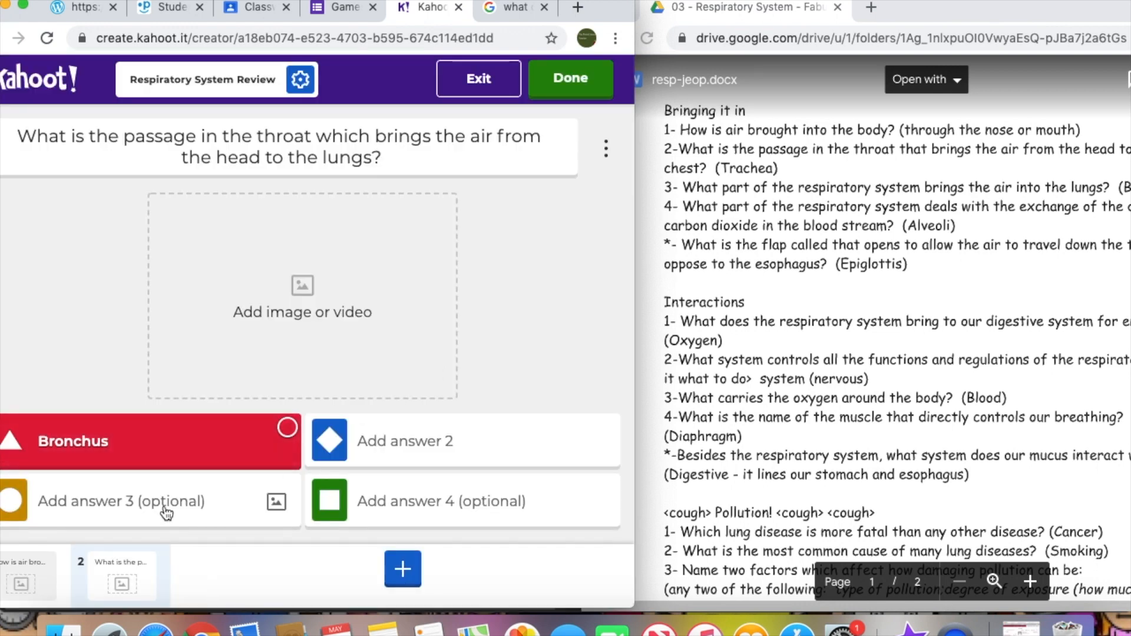
pyautogui.click(163, 505)
pyautogui.write('Bron')
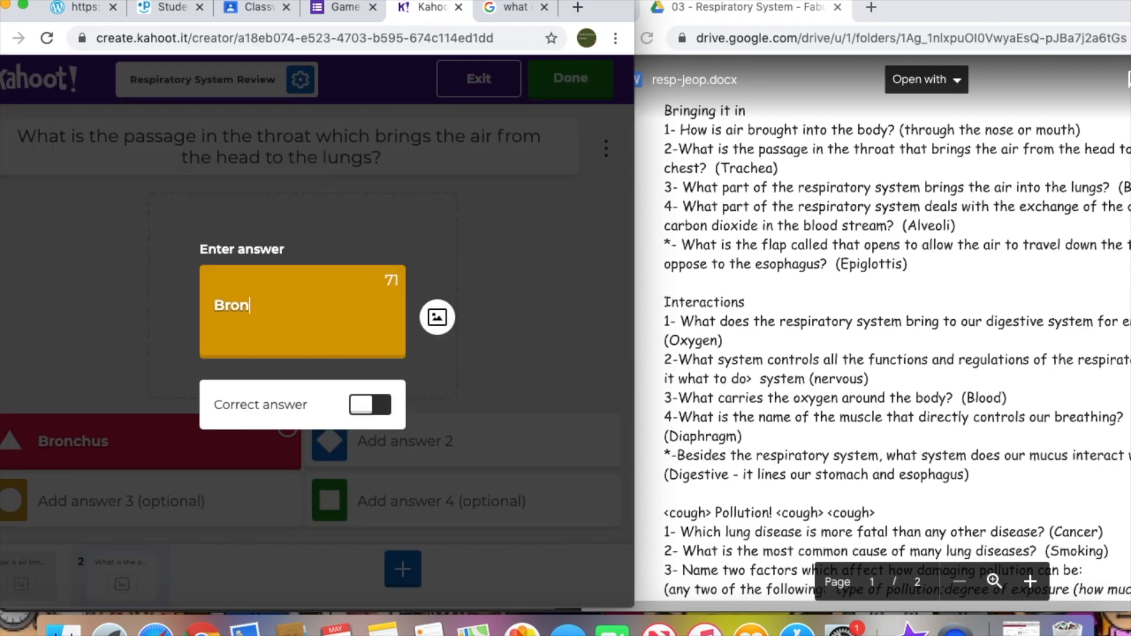
pyautogui.write('chioles')
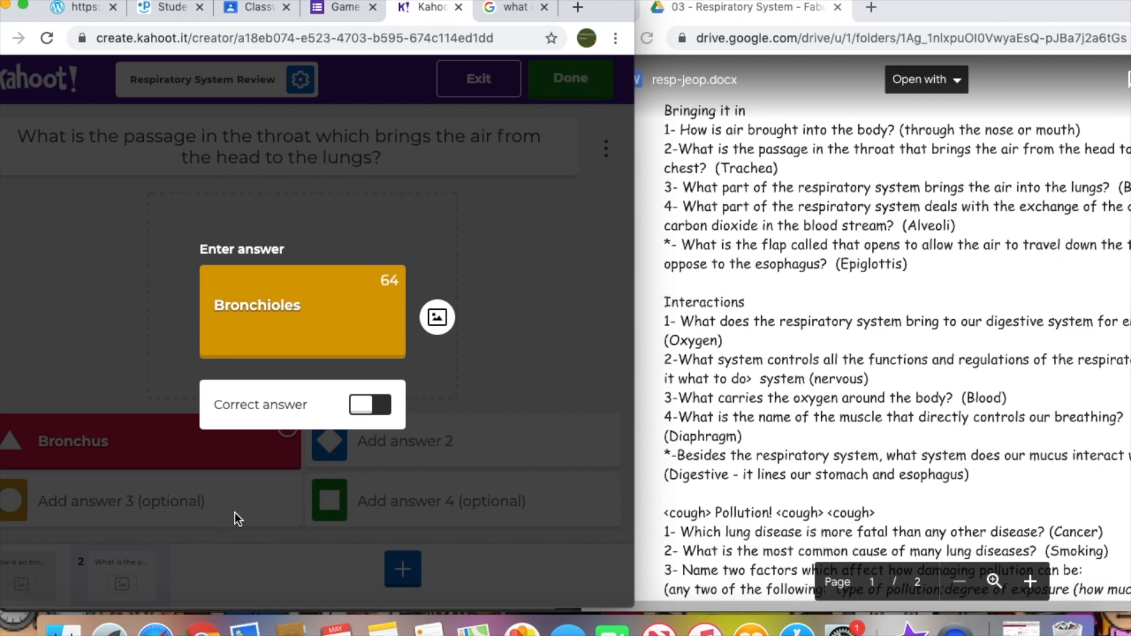
pyautogui.click(421, 450)
# Step: Enter "Trachea" as answer 2 of the second question and mark it as the correct answer
pyautogui.click(421, 448)
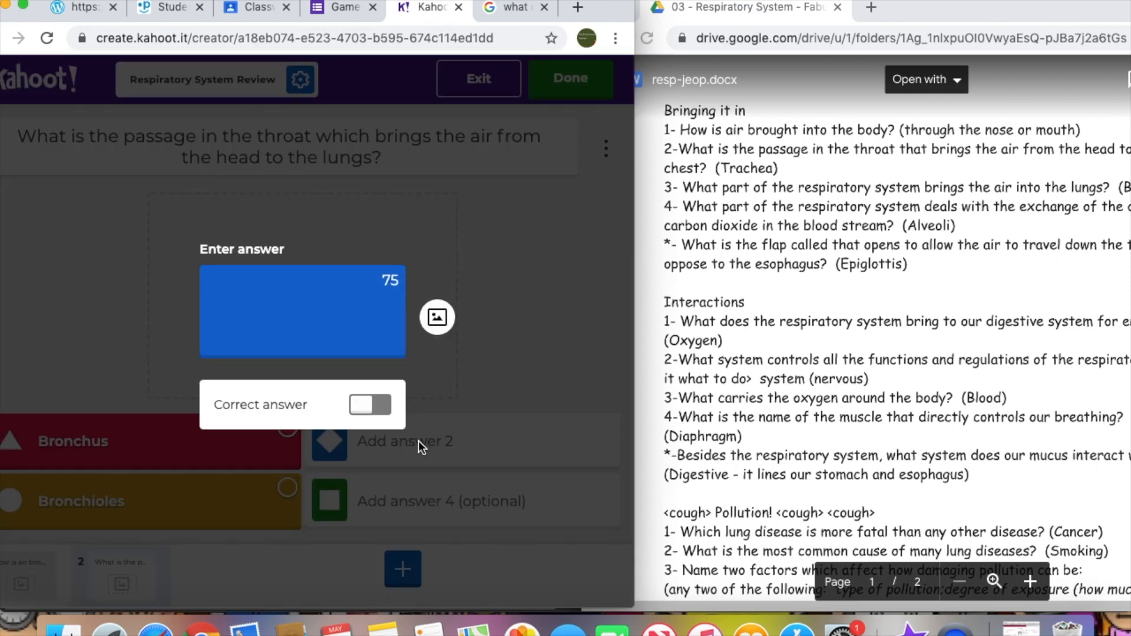
pyautogui.write('trachea')
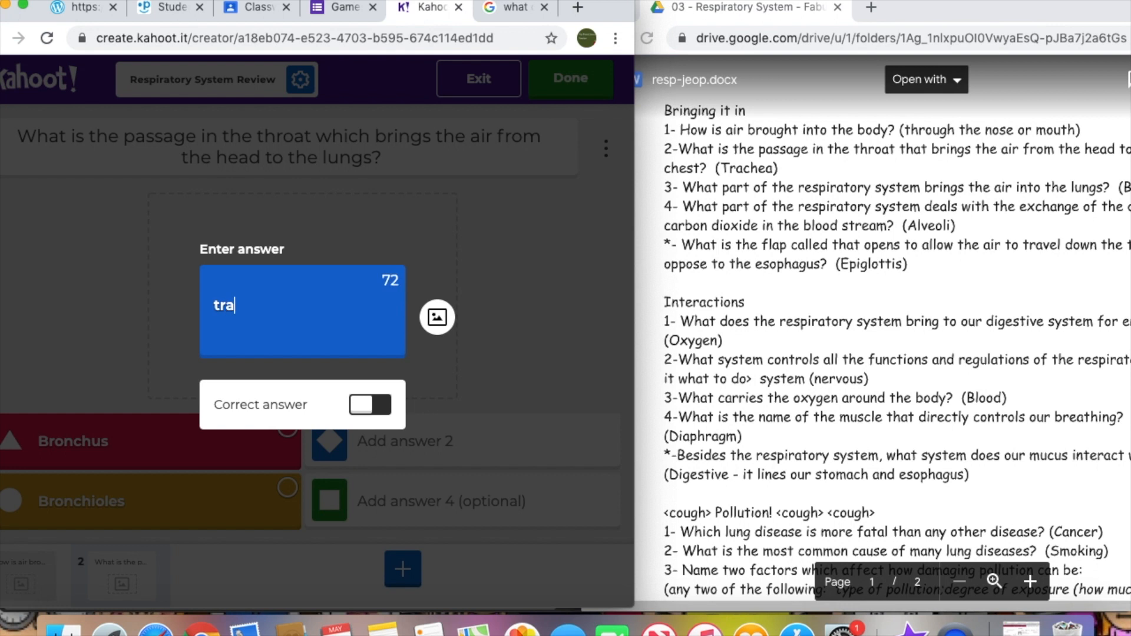
pyautogui.press('BackSpace')
pyautogui.press('BackSpace')
pyautogui.press('BackSpace')
pyautogui.press('BackSpace')
pyautogui.press('BackSpace')
pyautogui.press('BackSpace')
pyautogui.press('BackSpace')
pyautogui.write('Traches')
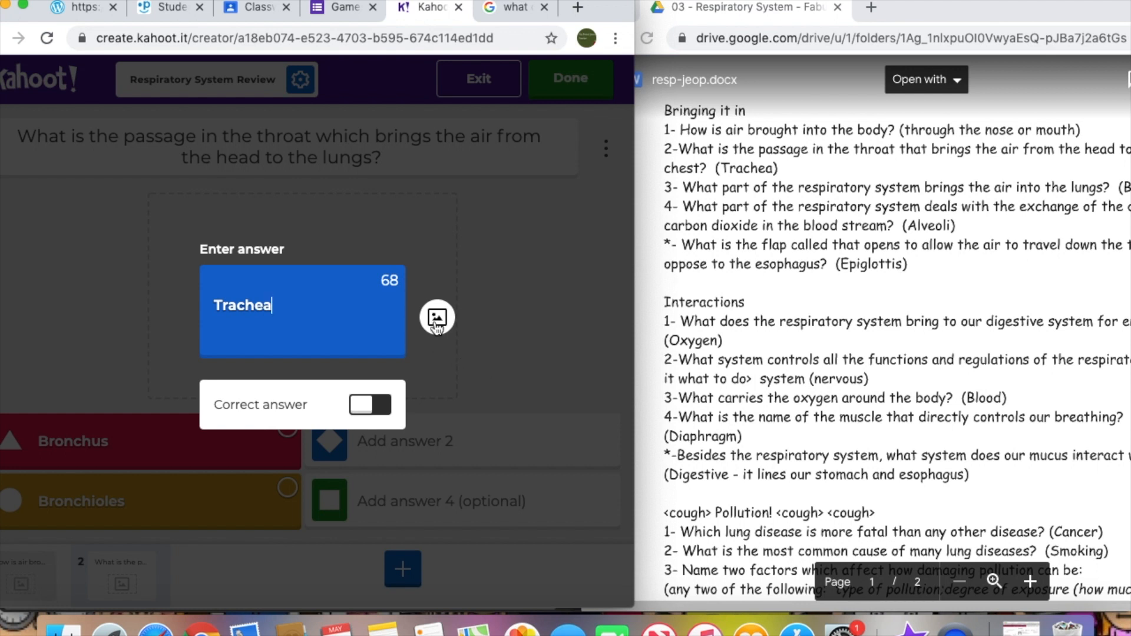
pyautogui.click(386, 406)
pyautogui.click(505, 303)
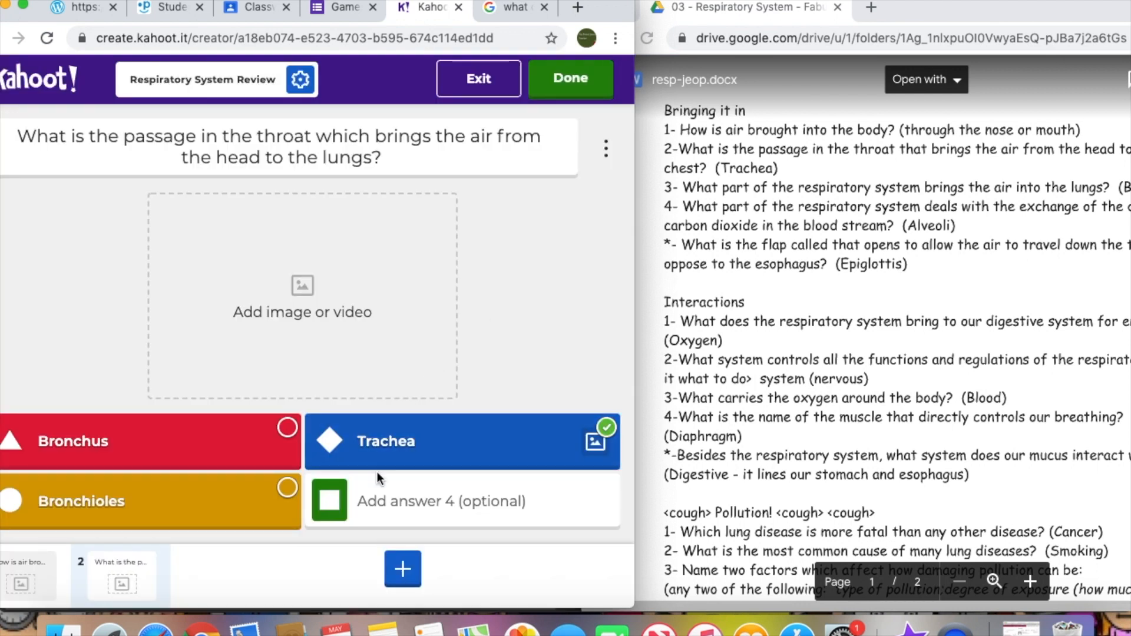
# Step: Enter "Alveoli" as answer 4 of the second question, leaving it marked as incorrect
pyautogui.click(387, 510)
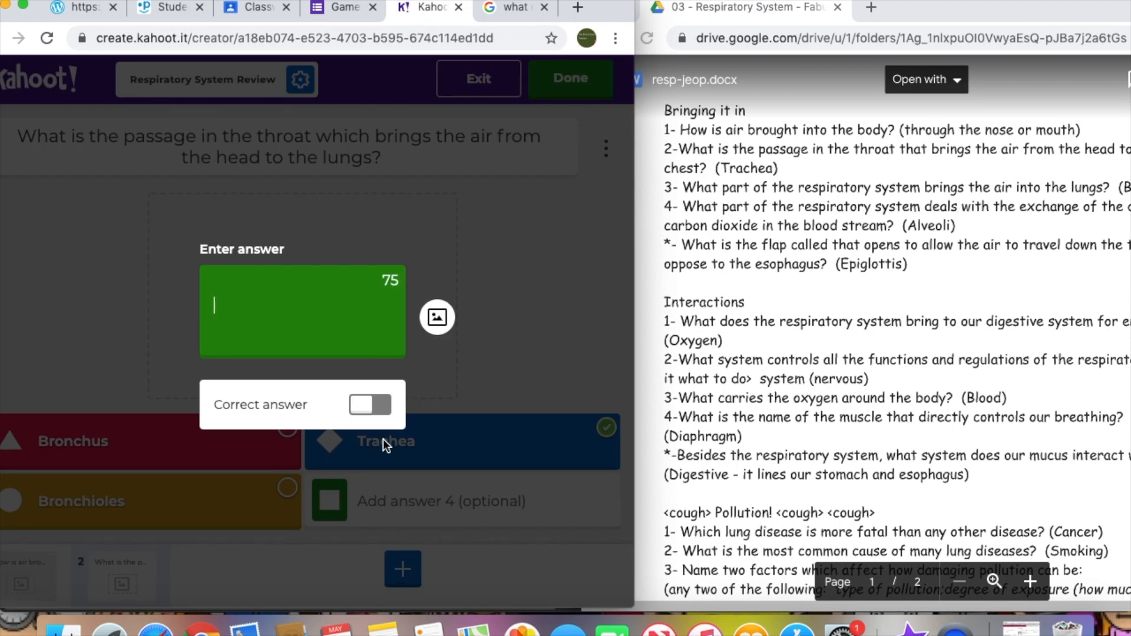
pyautogui.write('Alveoli')
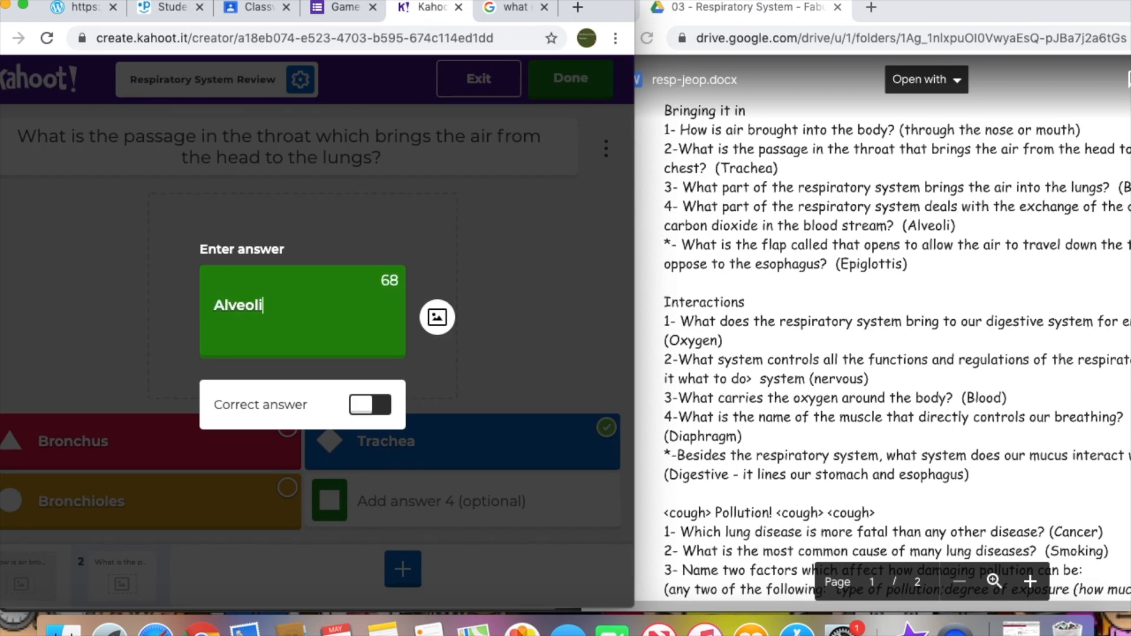
pyautogui.click(509, 384)
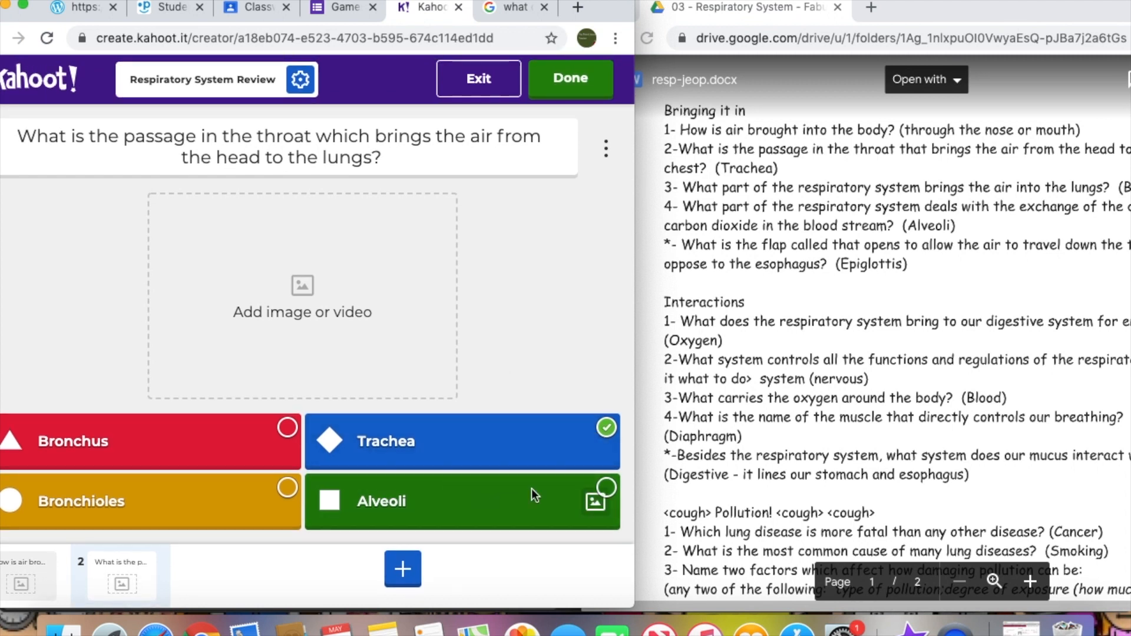
# Step: Replace the text of answer 4 of the second question with "Highway"
pyautogui.click(444, 501)
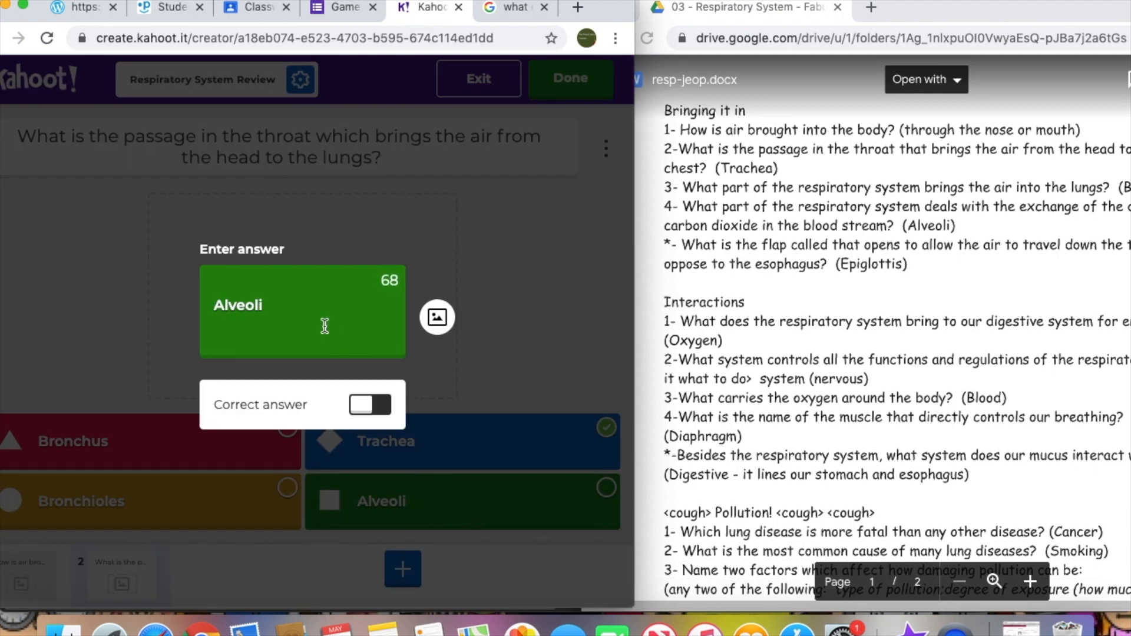
pyautogui.moveTo(298, 307); pyautogui.dragTo(165, 303)
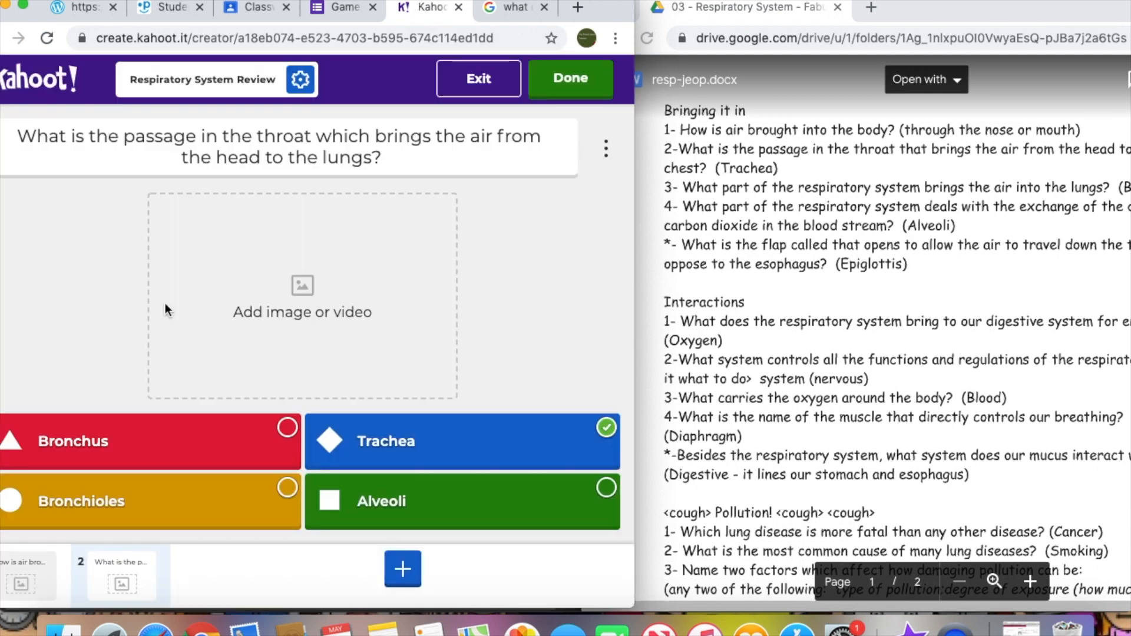
pyautogui.click(391, 481)
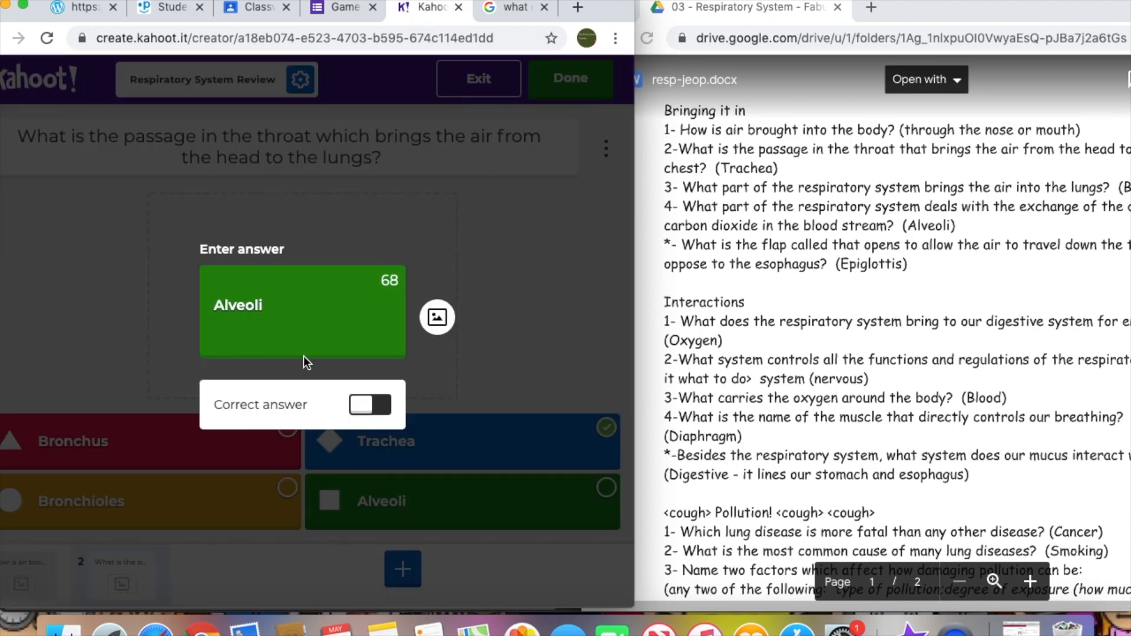
pyautogui.doubleClick(246, 298)
pyautogui.write('Highway')
pyautogui.press('BackSpace')
pyautogui.press('BackSpace')
pyautogui.write('ay')
pyautogui.click(513, 248)
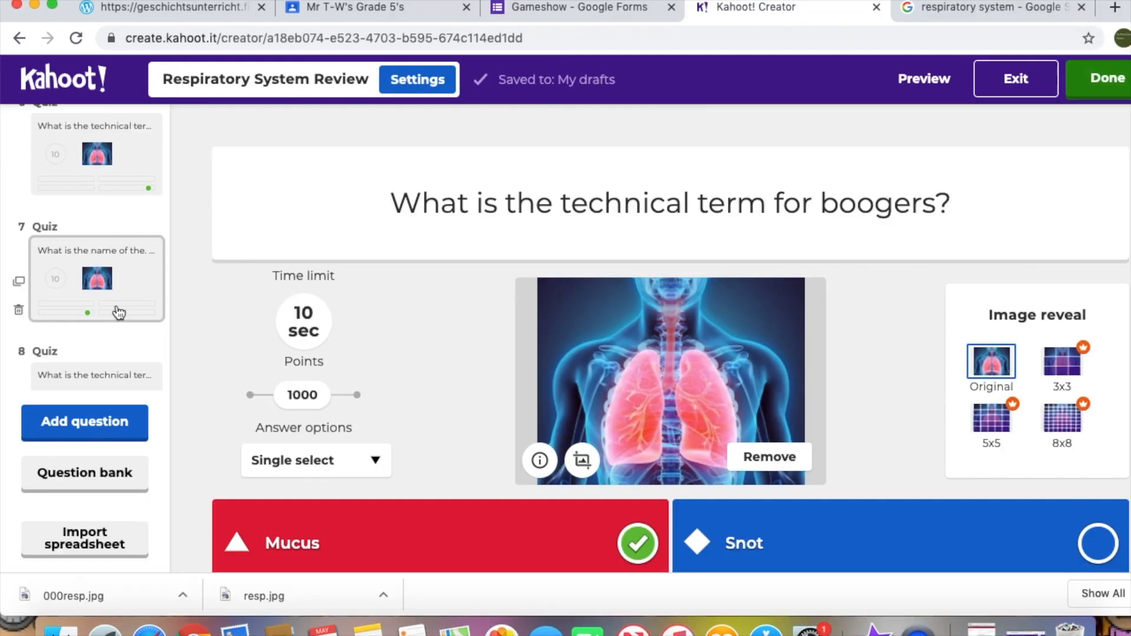
# Step: Look through the quiz's question list and check the time limit choices of the boogers question, keeping 10 seconds
pyautogui.scroll(10, 119, 312)
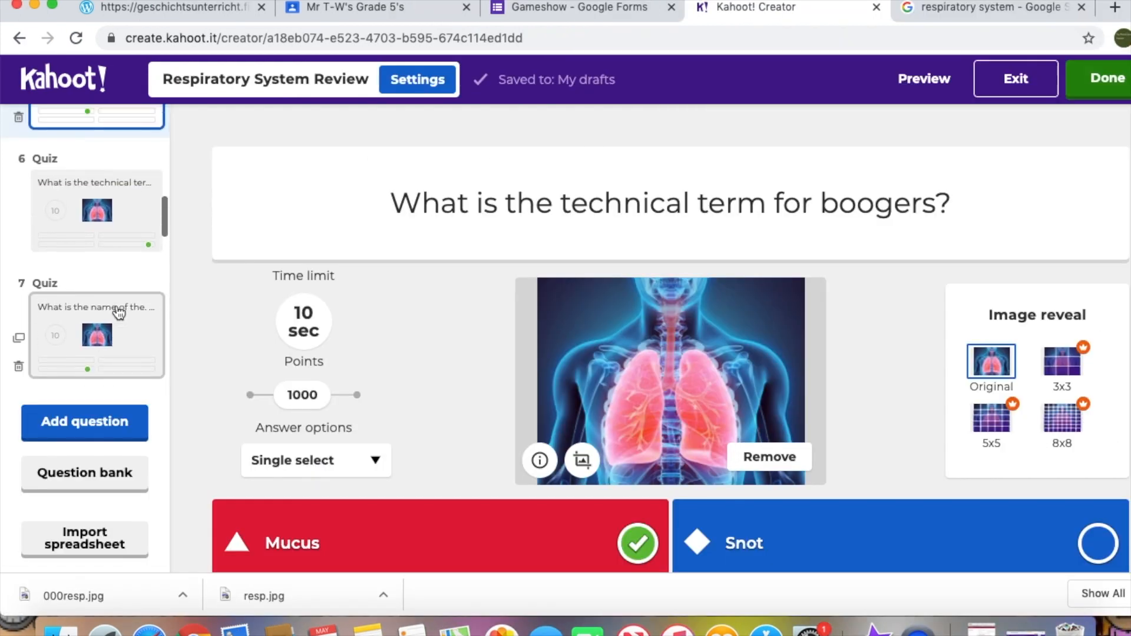
pyautogui.scroll(4, 118, 312)
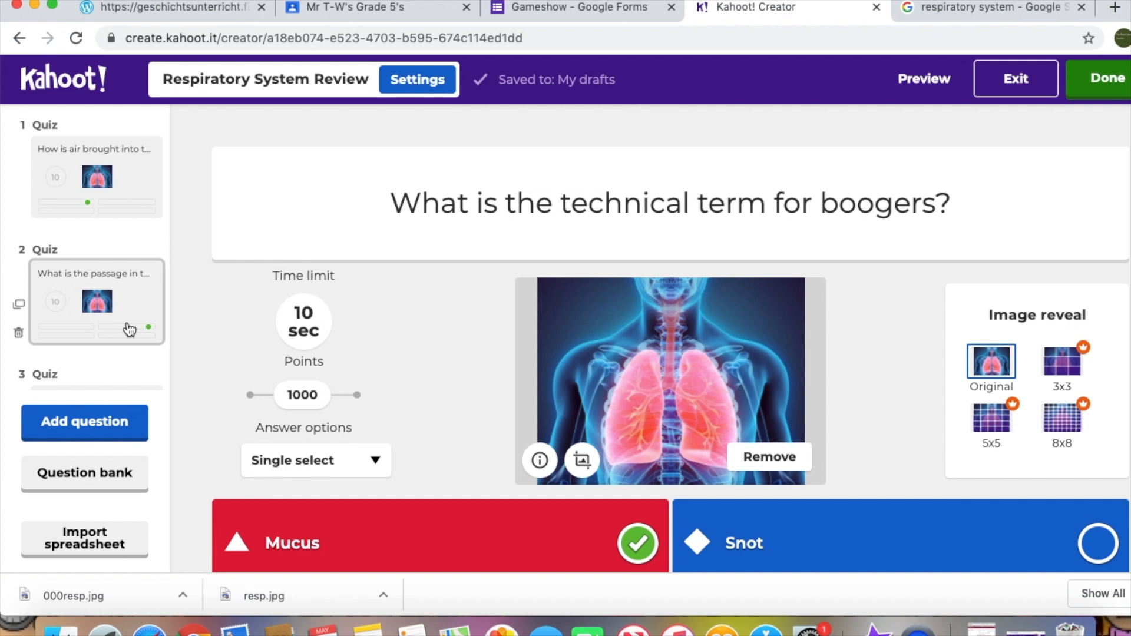
pyautogui.scroll(-3, 130, 330)
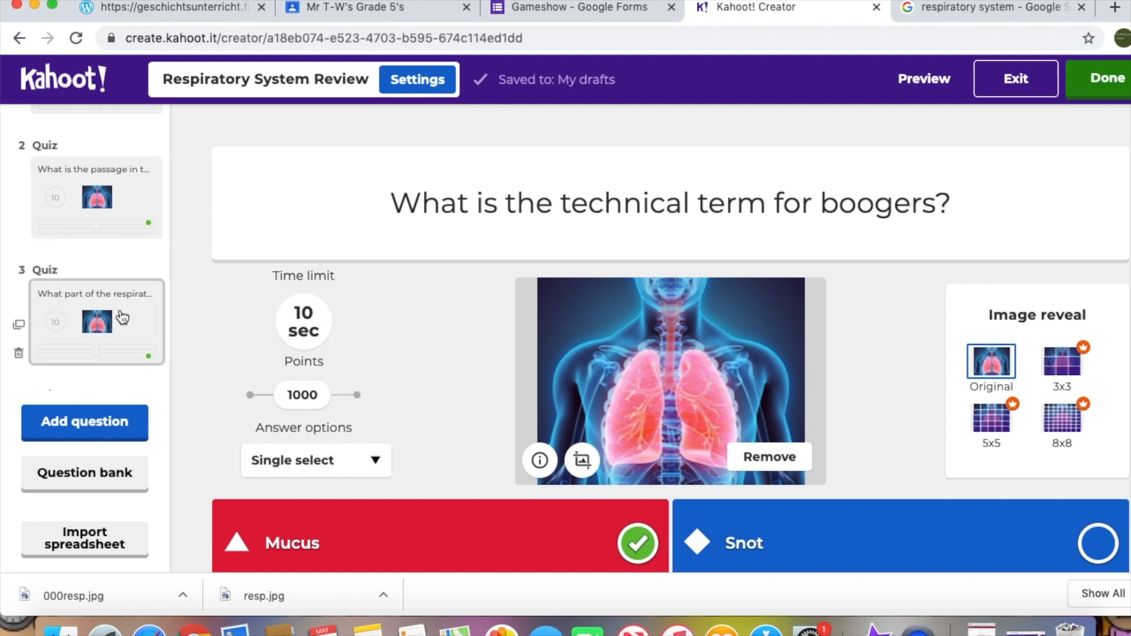
pyautogui.scroll(-1, 122, 318)
pyautogui.scroll(1, 121, 315)
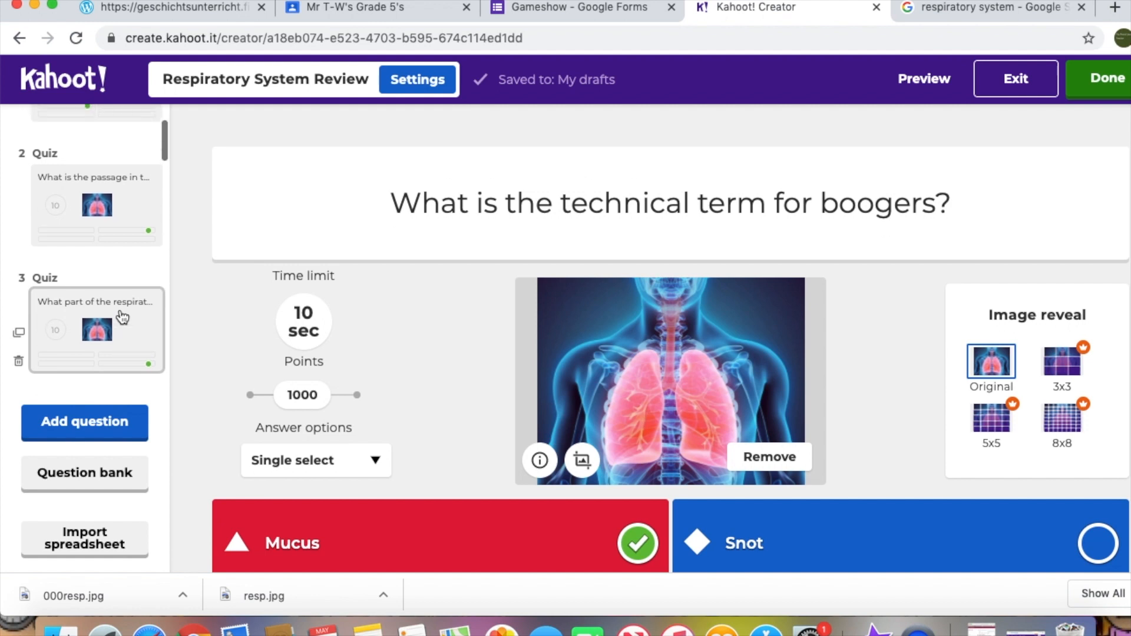
pyautogui.click(310, 333)
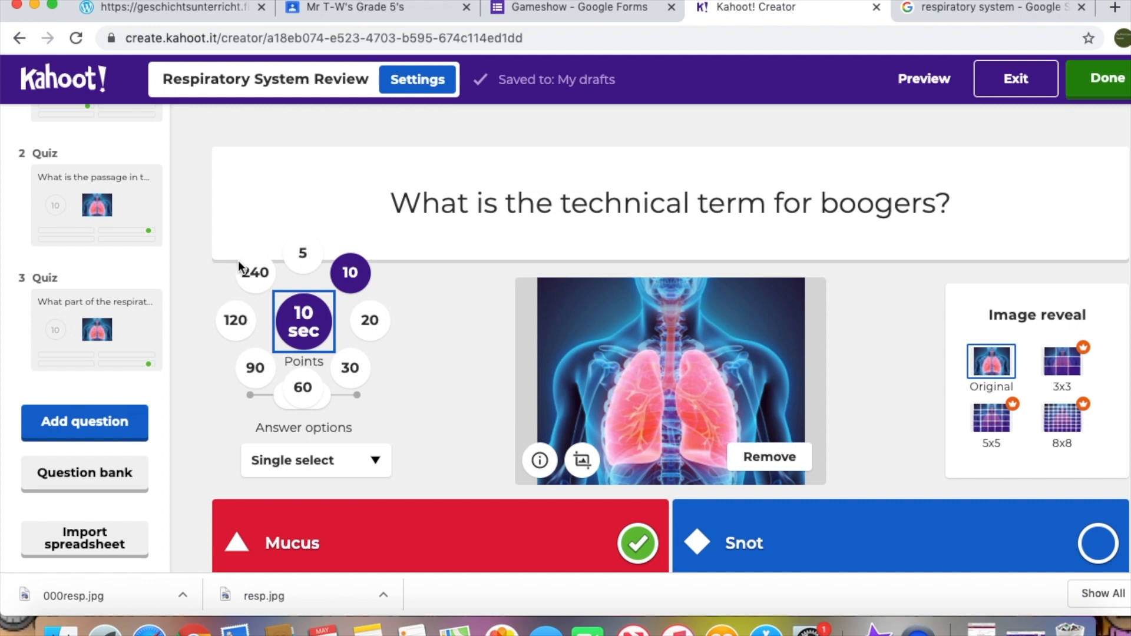
pyautogui.click(351, 271)
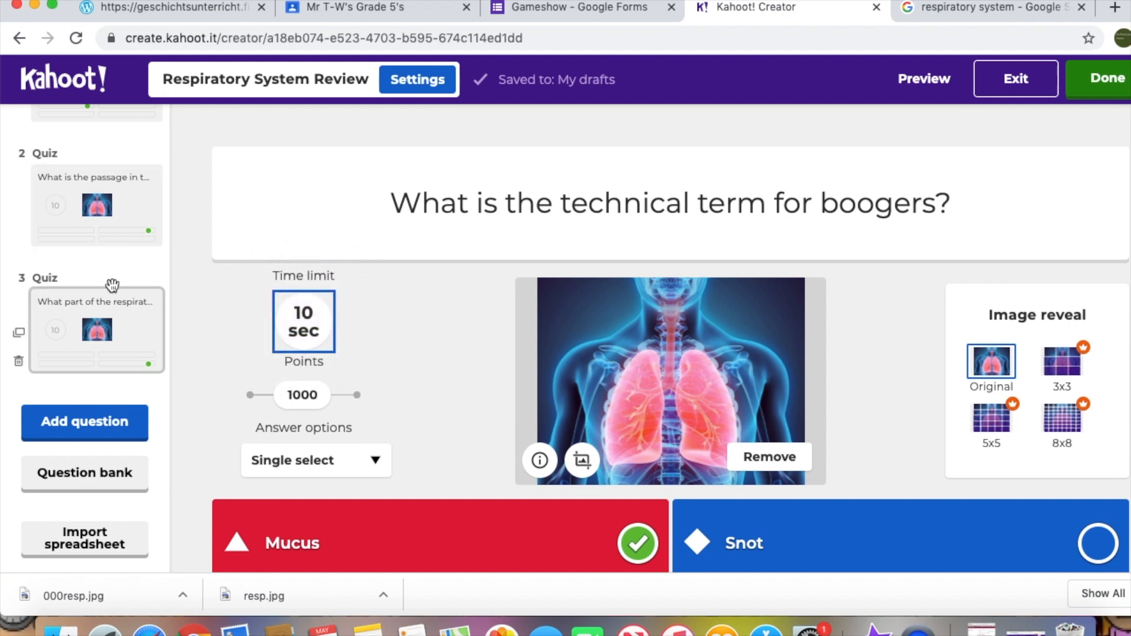
# Step: Mark "blood" as the correct answer of question 9 about what gets the oxygen from the lungs to the body
pyautogui.scroll(-3, 111, 285)
pyautogui.scroll(2, 112, 284)
pyautogui.scroll(3, 112, 284)
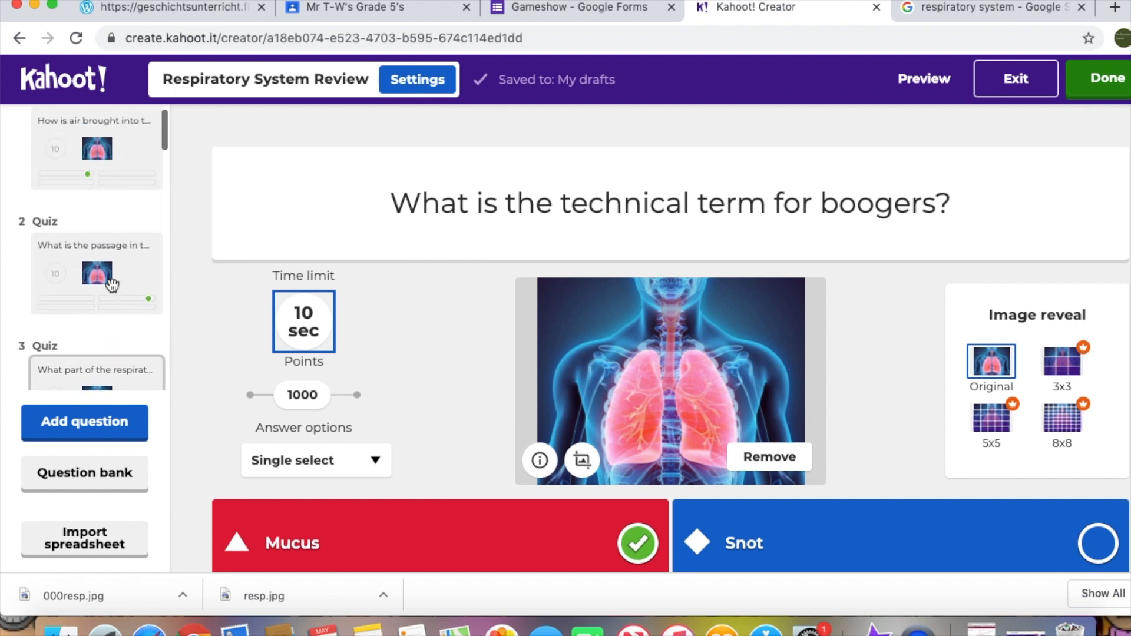
pyautogui.scroll(-6, 106, 315)
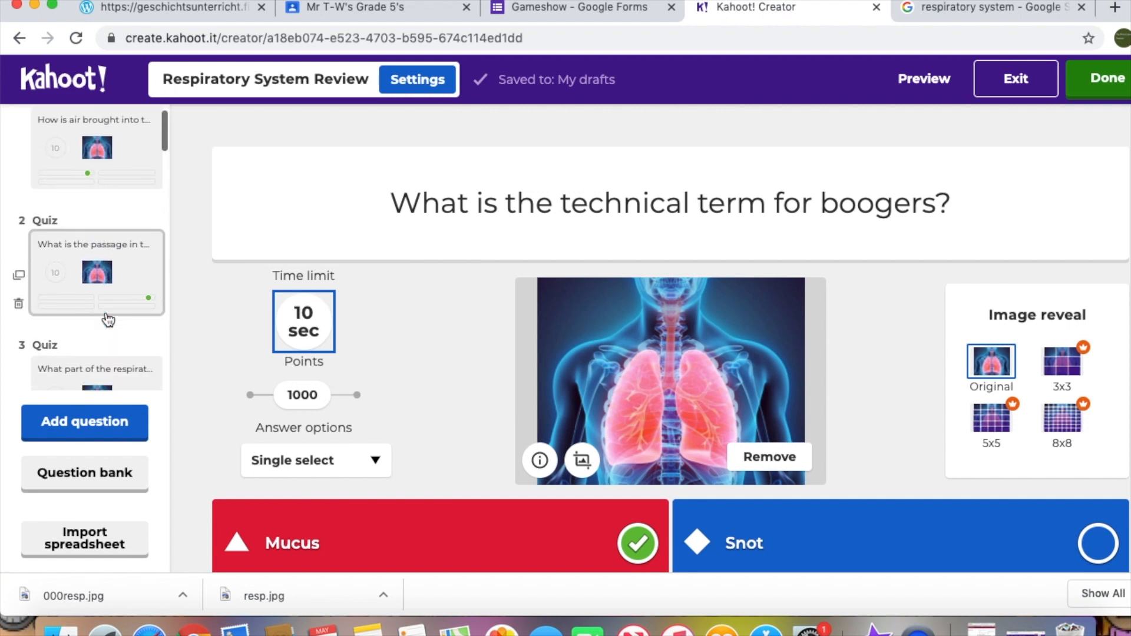
pyautogui.scroll(-8, 106, 313)
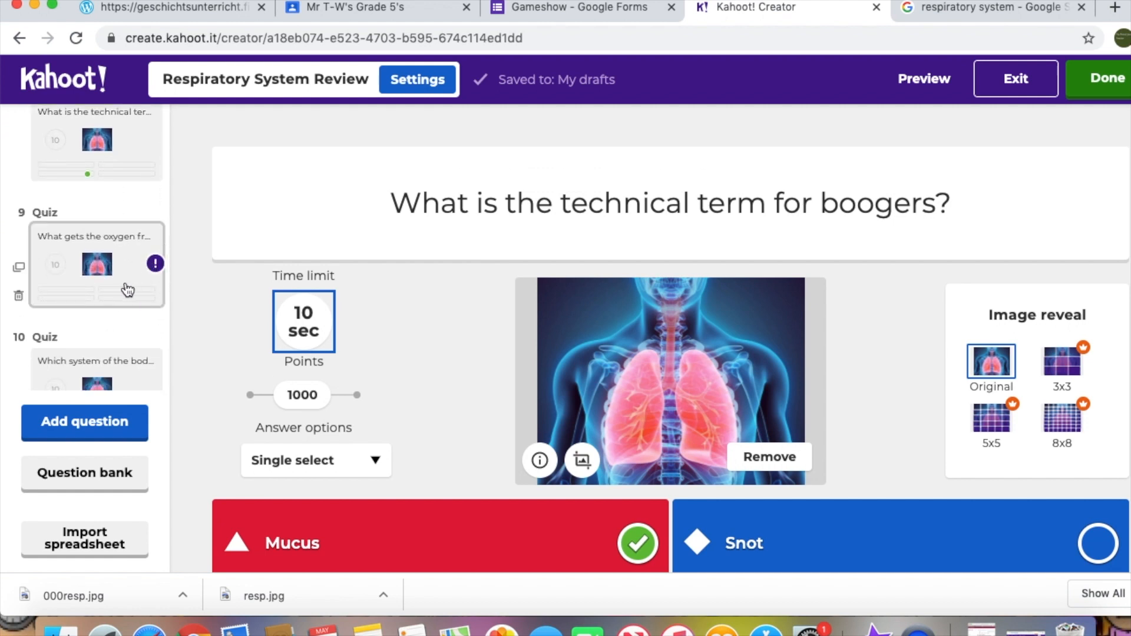
pyautogui.click(127, 289)
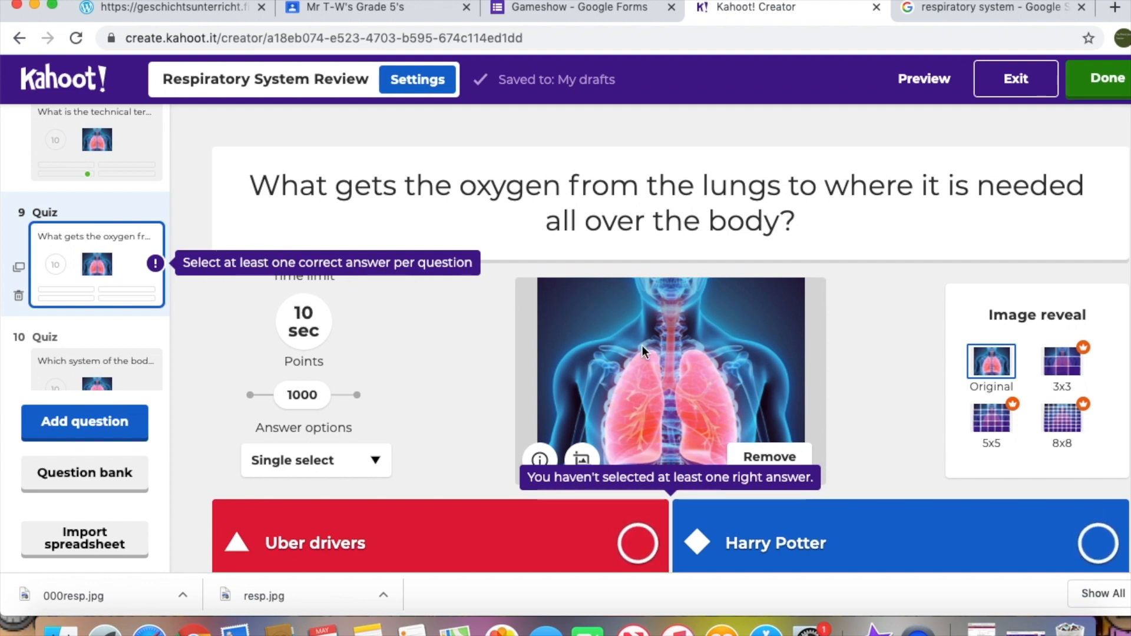
pyautogui.scroll(-2, 642, 347)
pyautogui.scroll(2, 642, 345)
pyautogui.scroll(-4, 642, 345)
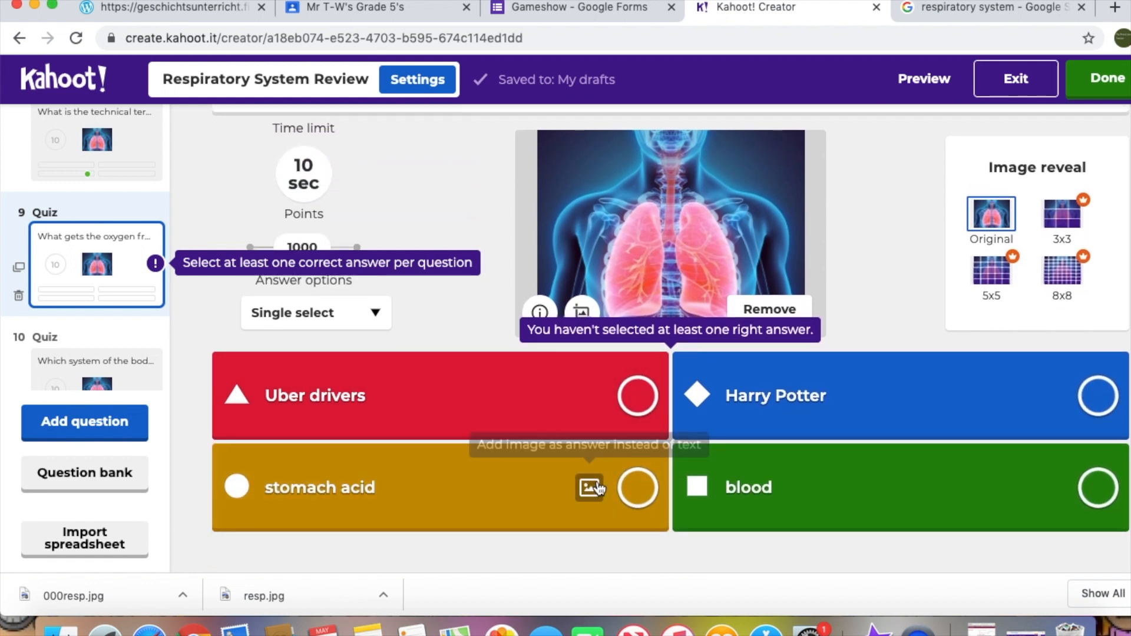
pyautogui.click(1093, 497)
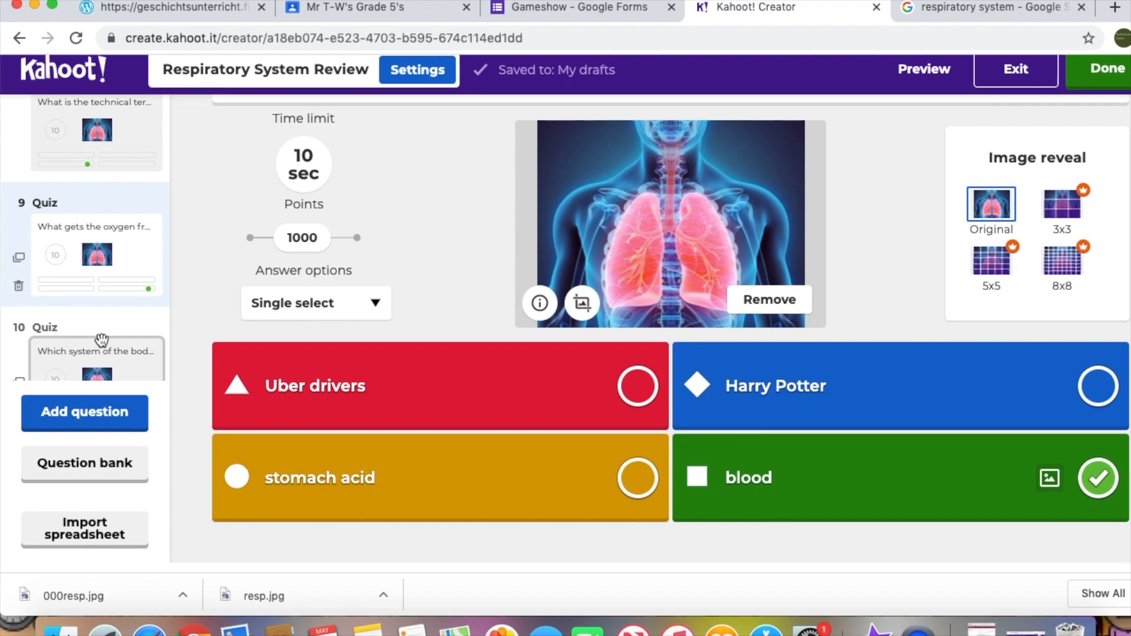
# Step: Enter "What do we call the bad air from cars, factories, etc.?" as the text of the incomplete question 11
pyautogui.scroll(-5, 102, 340)
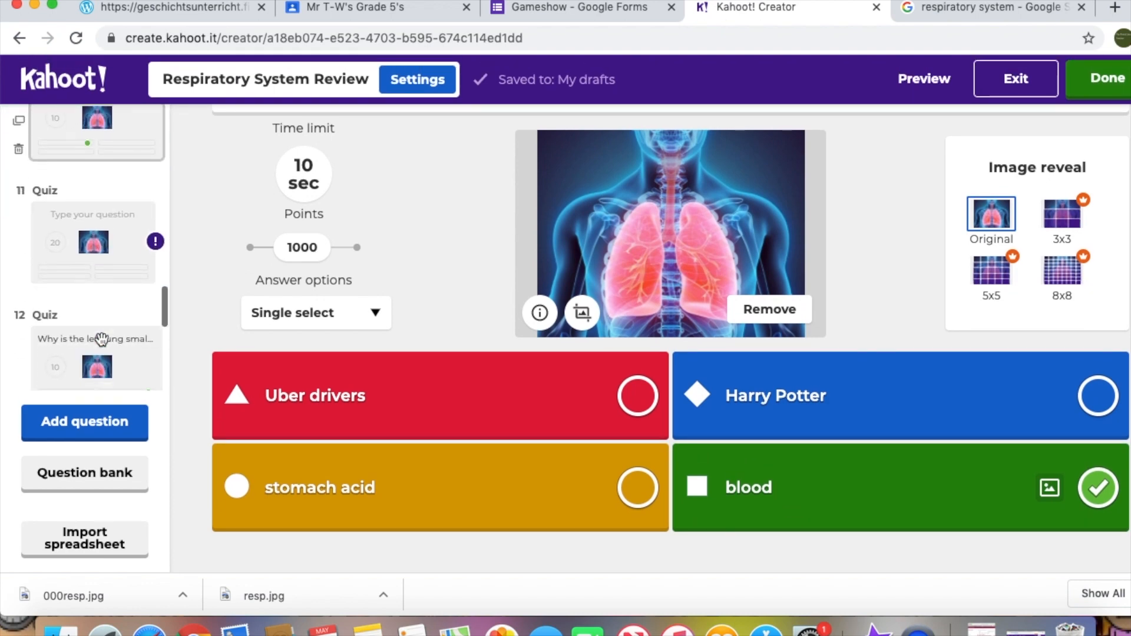
pyautogui.click(118, 269)
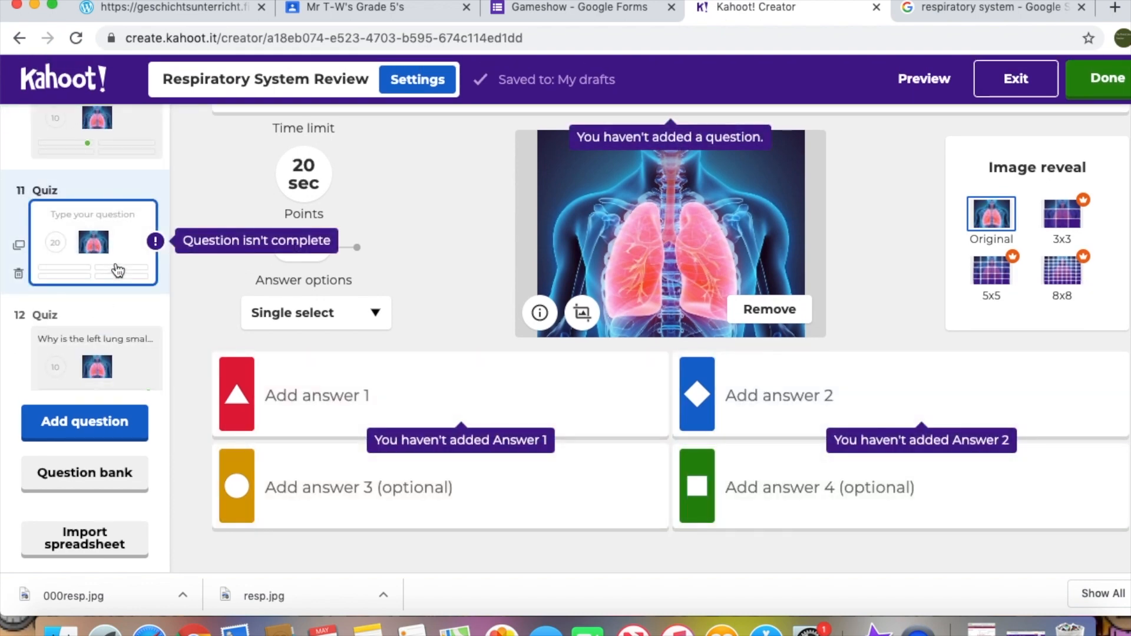
pyautogui.scroll(2, 117, 269)
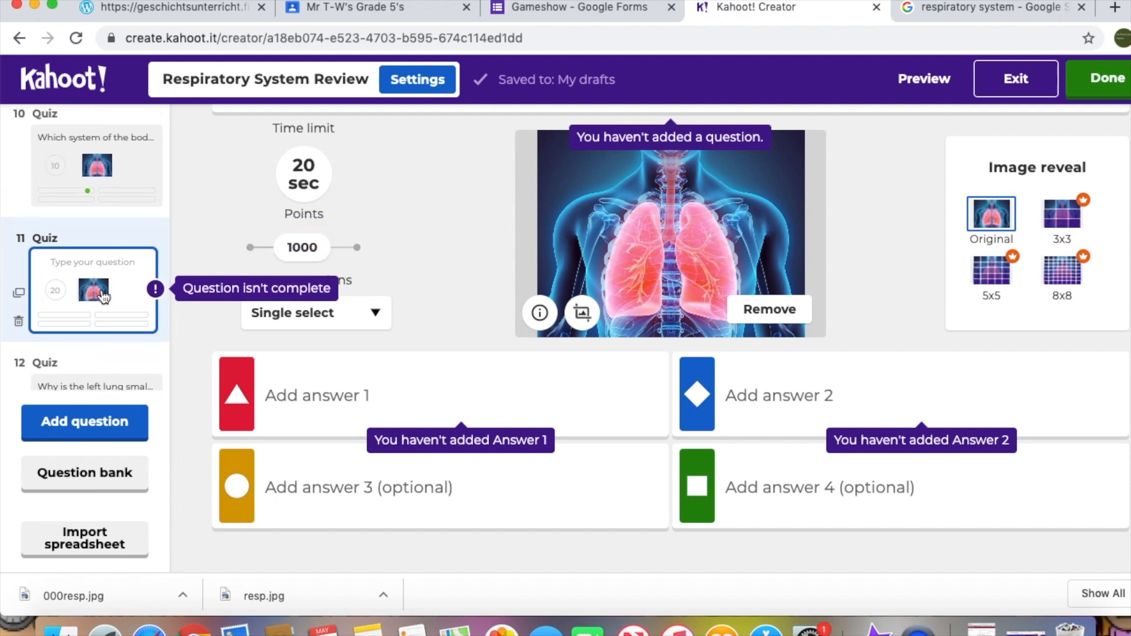
pyautogui.scroll(3, 104, 297)
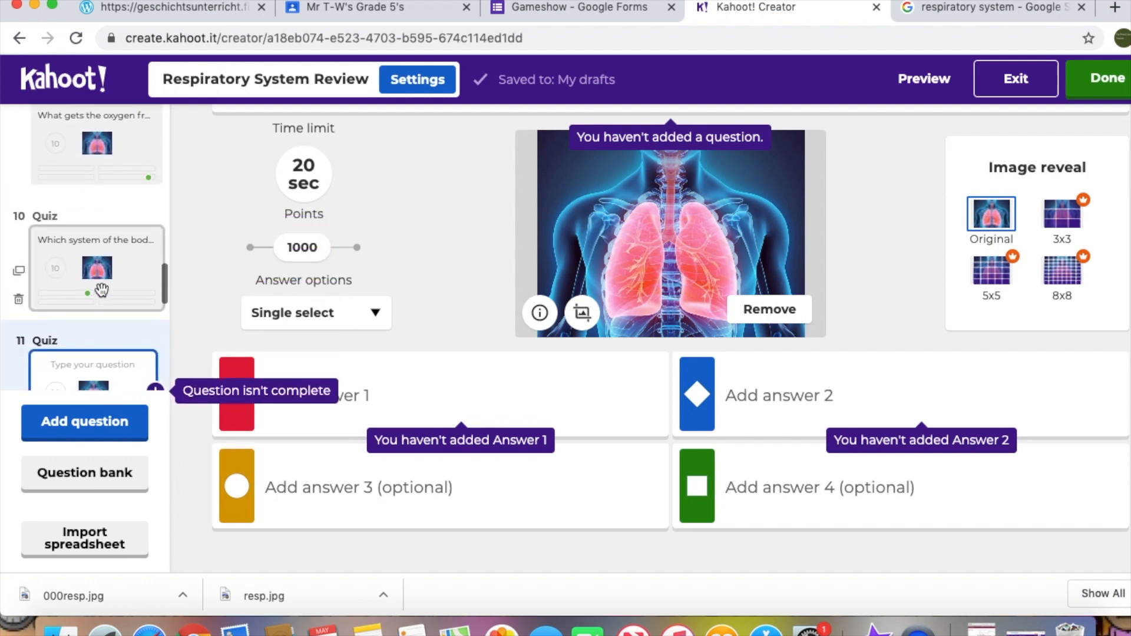
pyautogui.scroll(-3, 104, 295)
pyautogui.scroll(3, 397, 238)
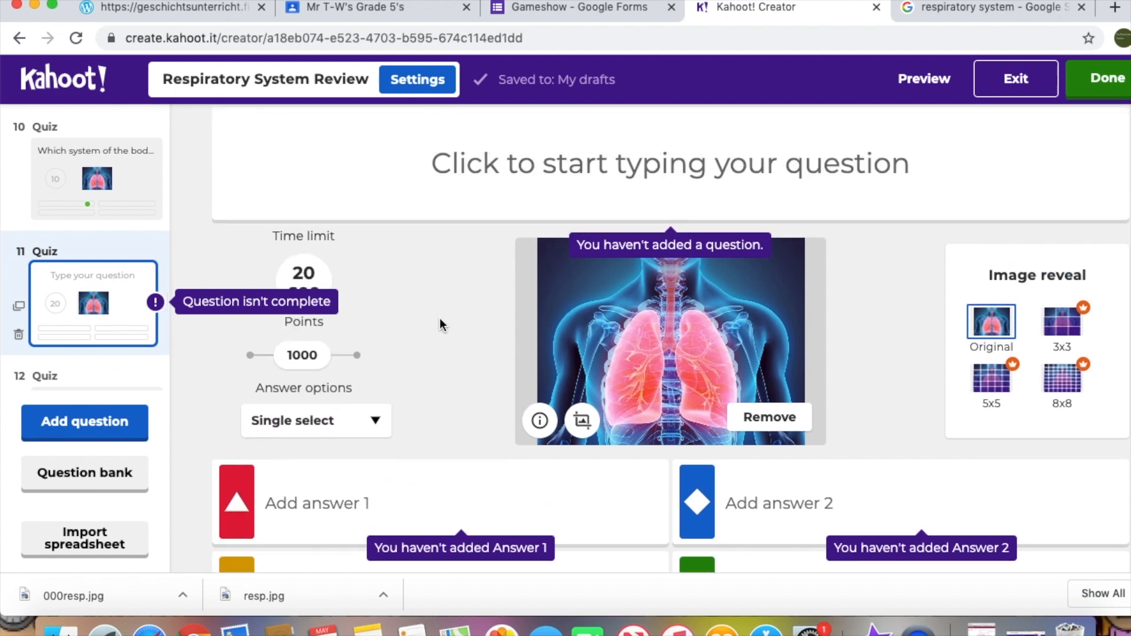
pyautogui.click(533, 168)
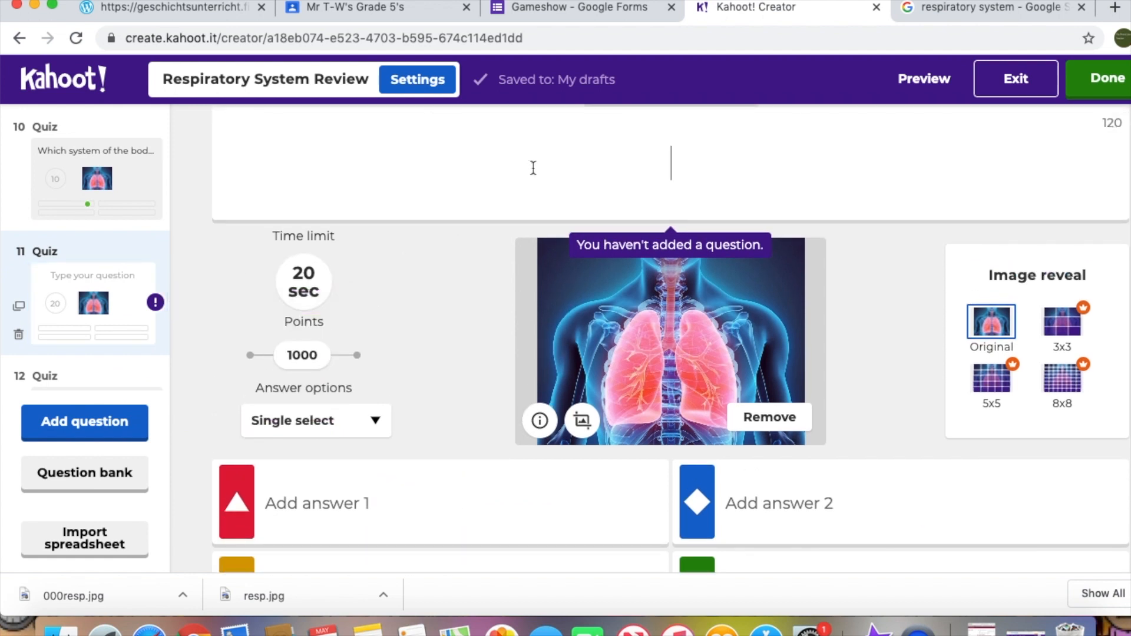
pyautogui.write('What do we ')
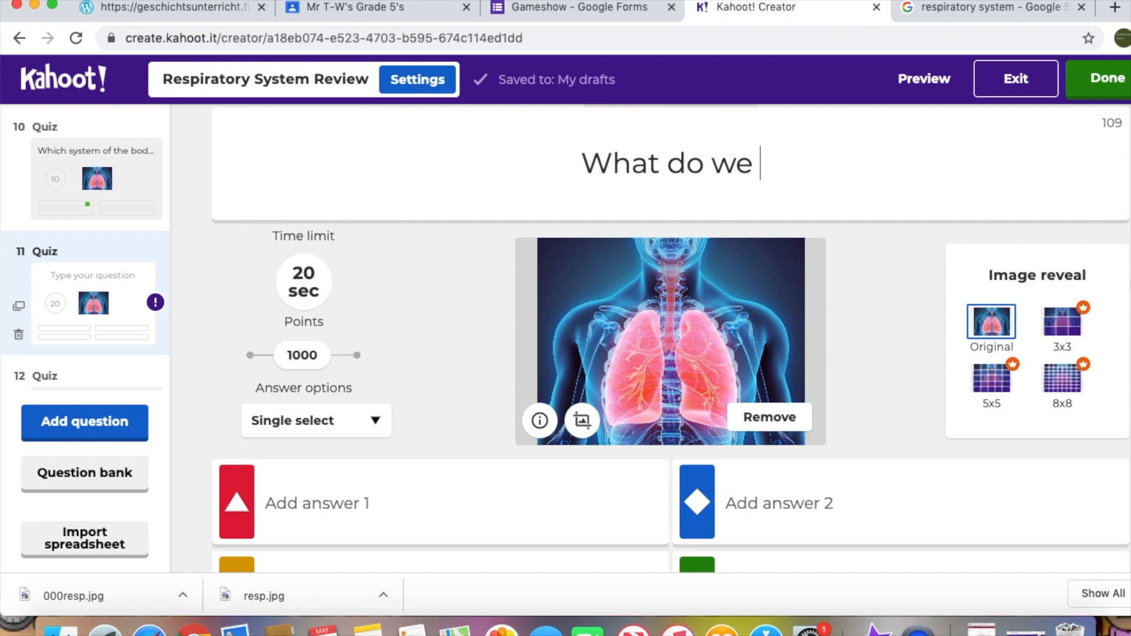
pyautogui.write('call the bad ')
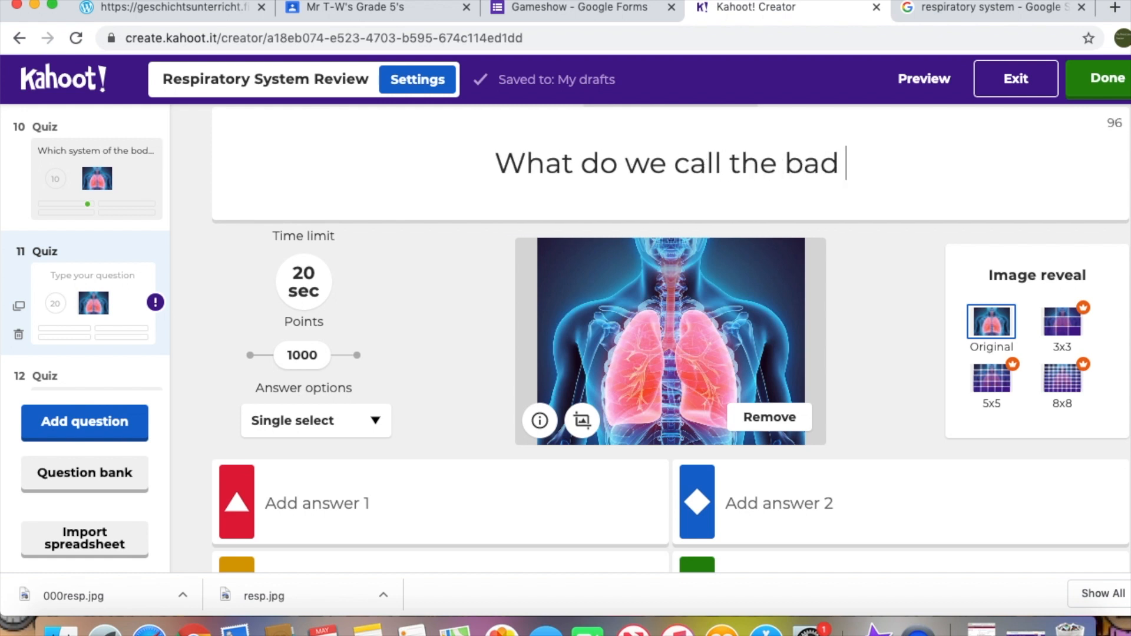
pyautogui.write('air from cars, factpries')
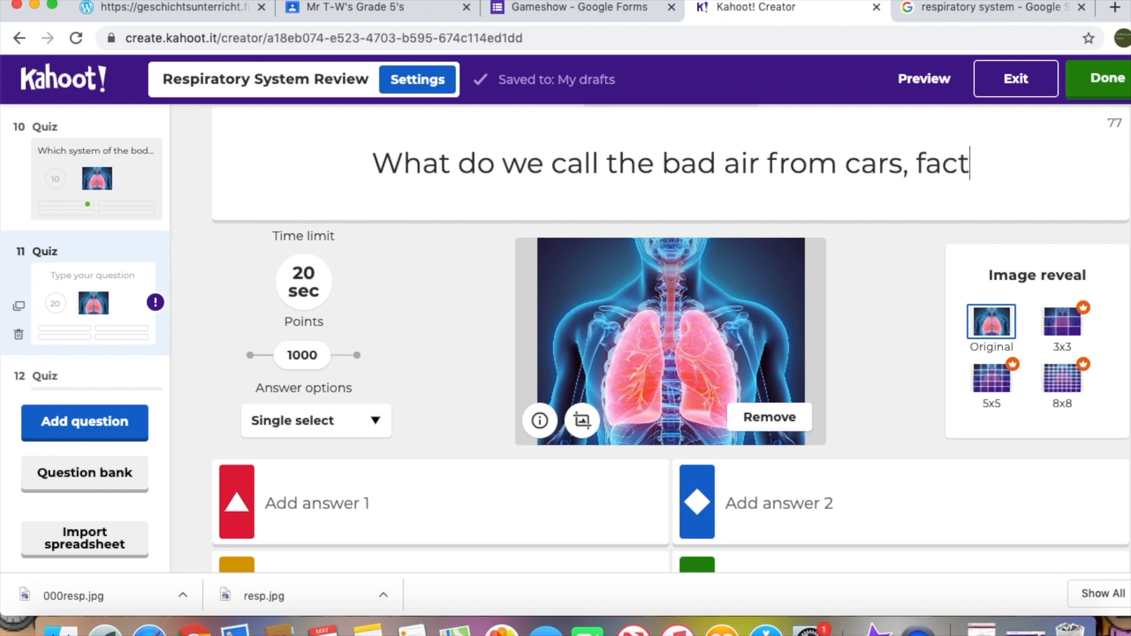
pyautogui.press('BackSpace')
pyautogui.press('BackSpace')
pyautogui.press('BackSpace')
pyautogui.press('BackSpace')
pyautogui.press('BackSpace')
pyautogui.press('BackSpace')
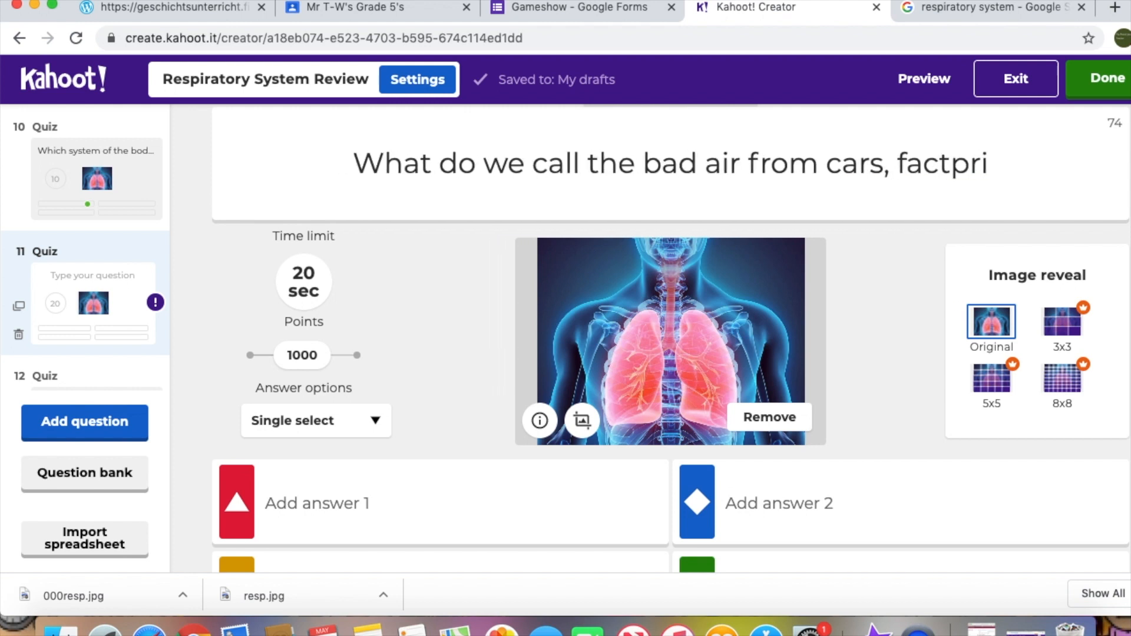
pyautogui.write('ories and')
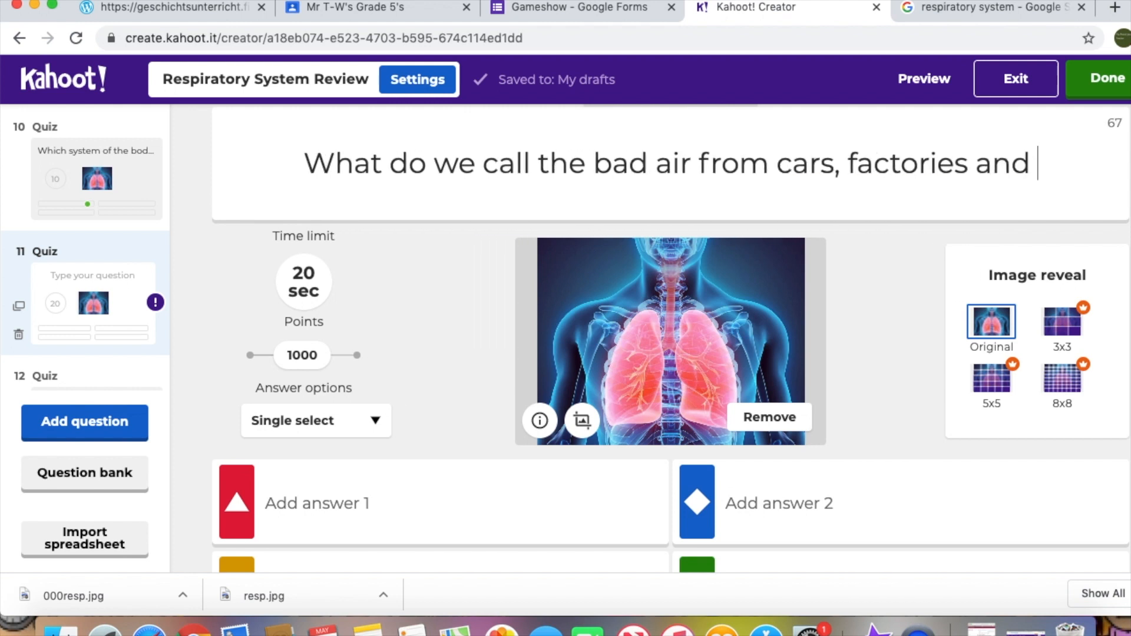
pyautogui.press('BackSpace')
pyautogui.press('BackSpace')
pyautogui.press('BackSpace')
pyautogui.press('BackSpace')
pyautogui.press('BackSpace')
pyautogui.write(', ')
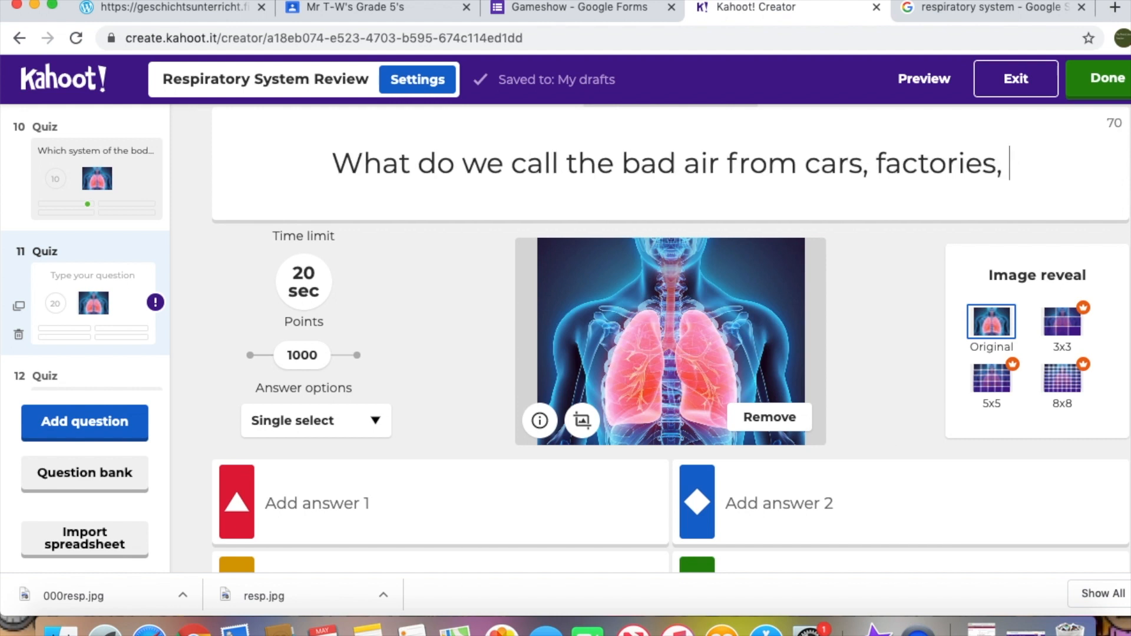
pyautogui.write('etc.?')
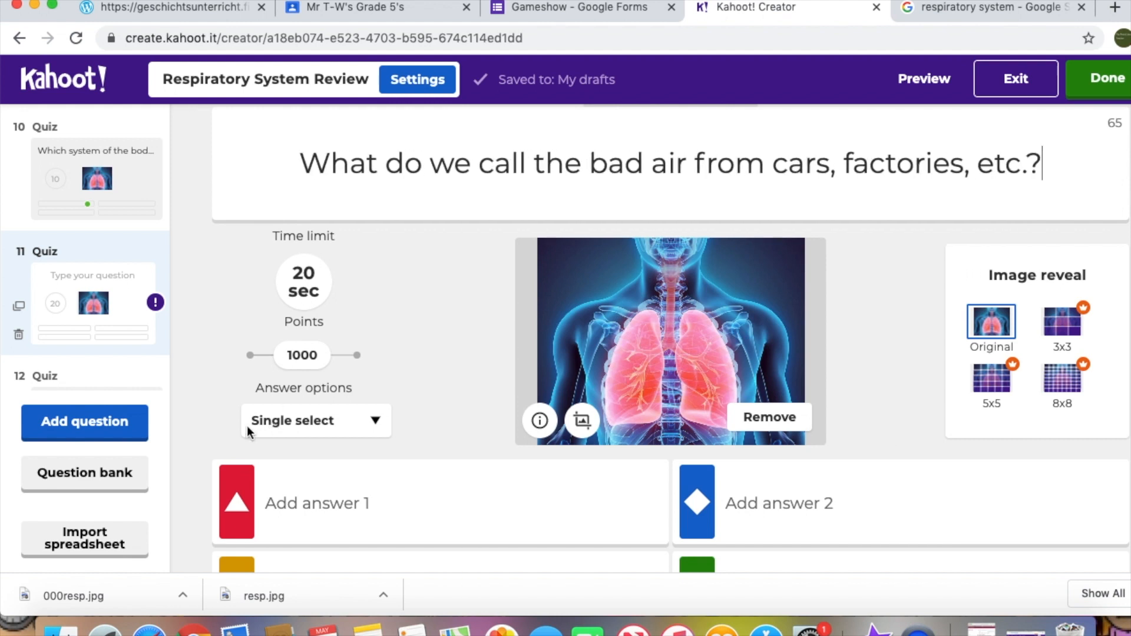
# Step: Set the time limit of question 11 to 10 seconds
pyautogui.scroll(-3, 320, 476)
pyautogui.click(314, 170)
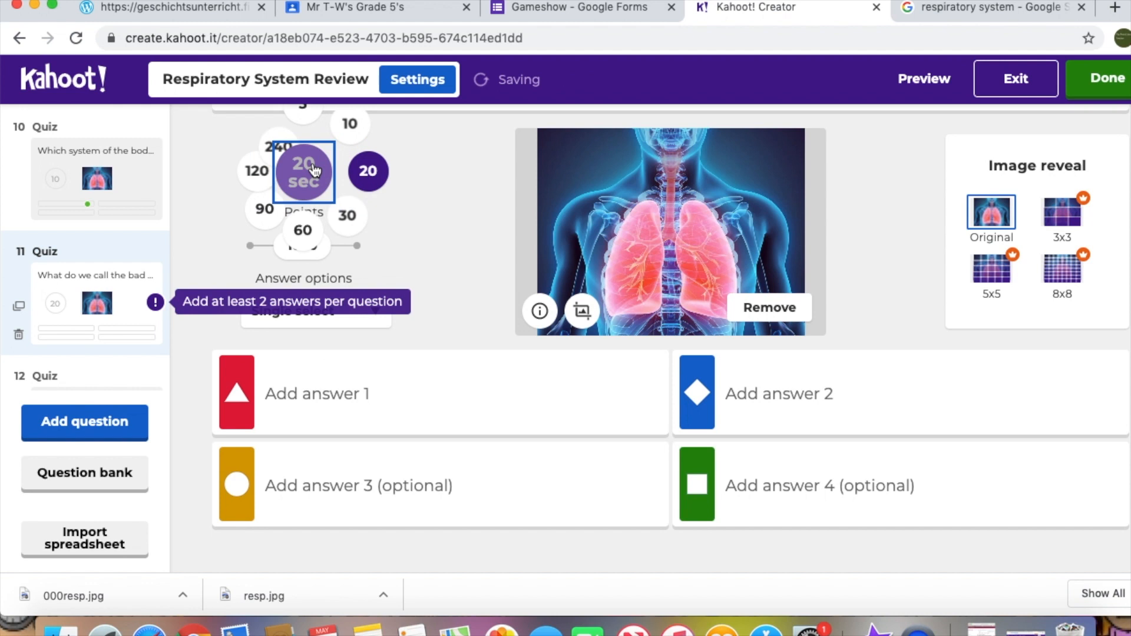
pyautogui.click(349, 123)
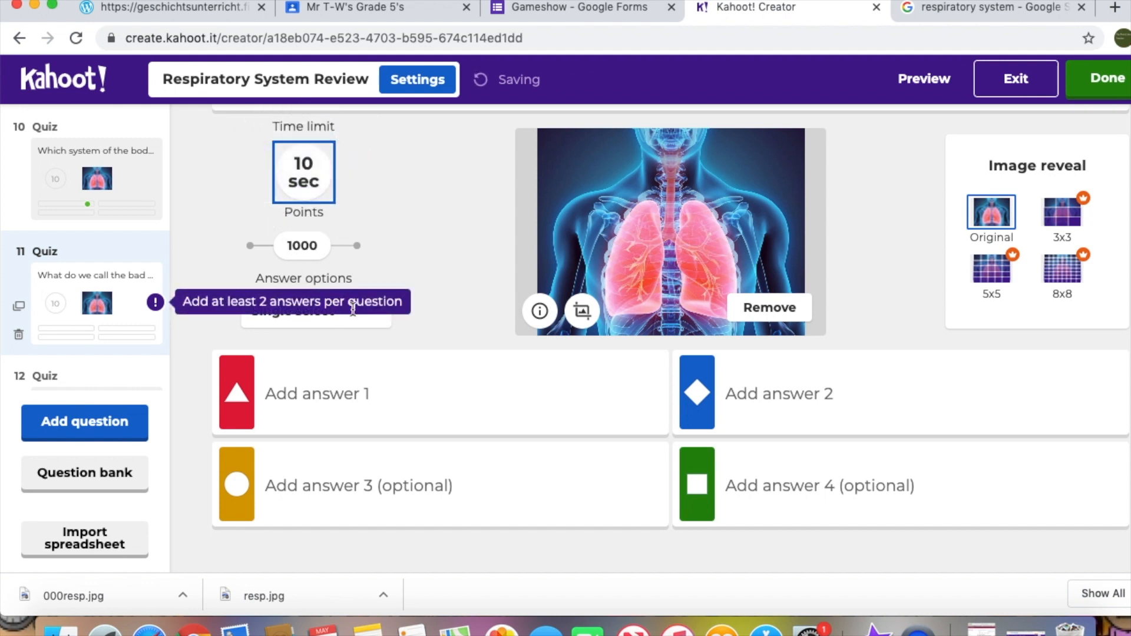
# Step: Enter "Fog" as answer 1 and "Pollution" as answer 3 of question 11
pyautogui.click(322, 402)
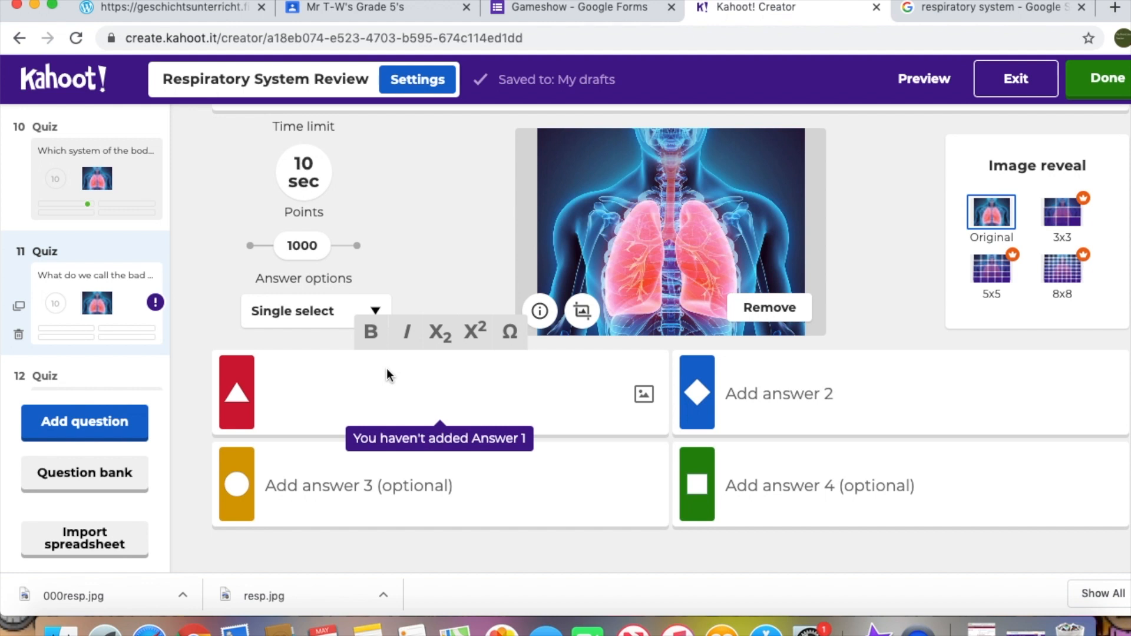
pyautogui.write('Fog')
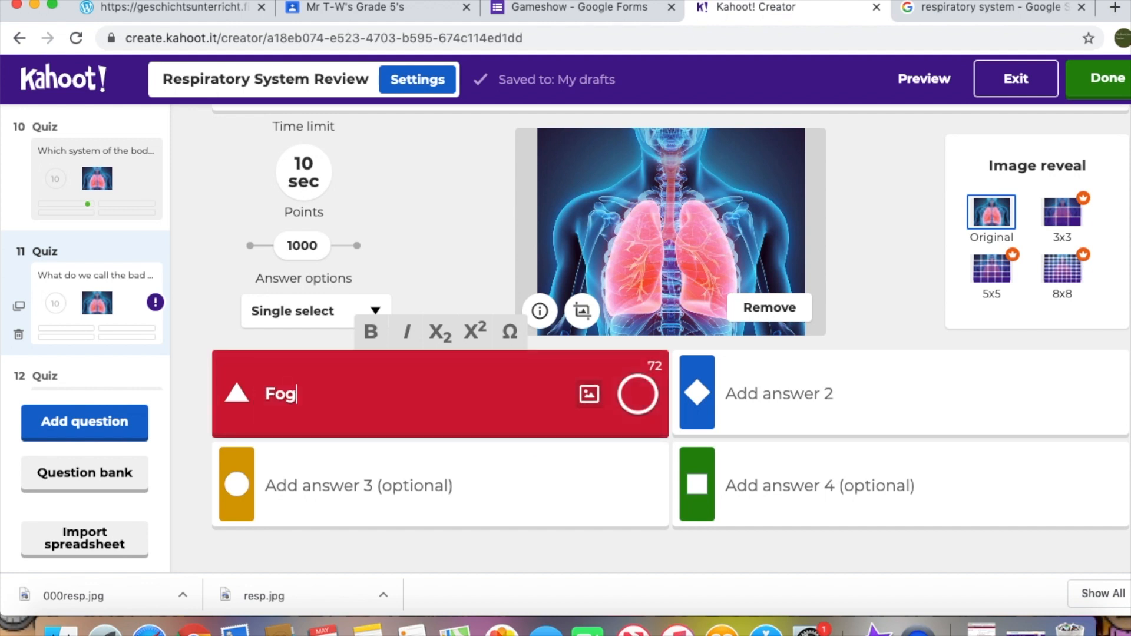
pyautogui.click(293, 473)
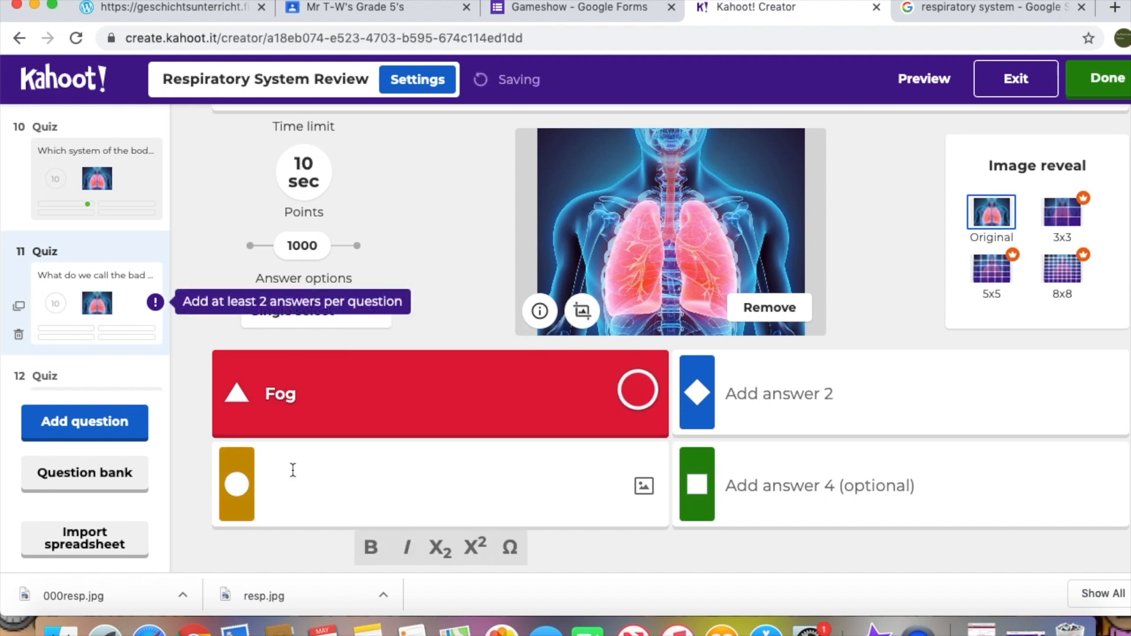
pyautogui.write('Pollution')
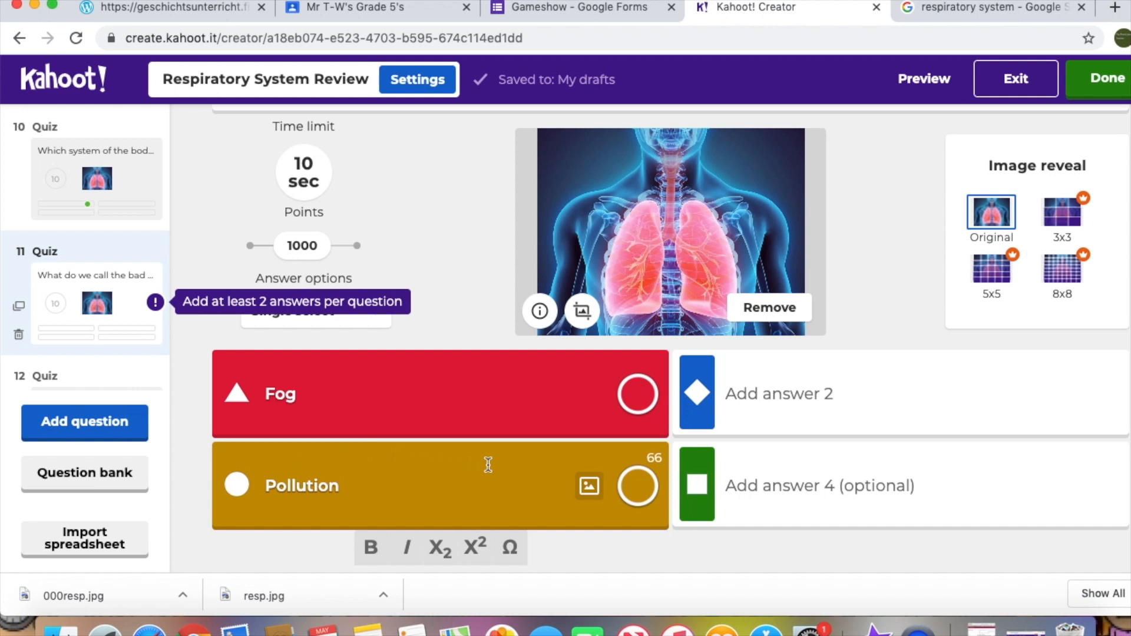
# Step: Enter "Sharknado" as answer 2 of question 11
pyautogui.click(779, 393)
pyautogui.write('Shaknado')
pyautogui.press('BackSpace')
pyautogui.press('BackSpace')
pyautogui.press('BackSpace')
pyautogui.press('BackSpace')
pyautogui.press('BackSpace')
pyautogui.write('rknado')
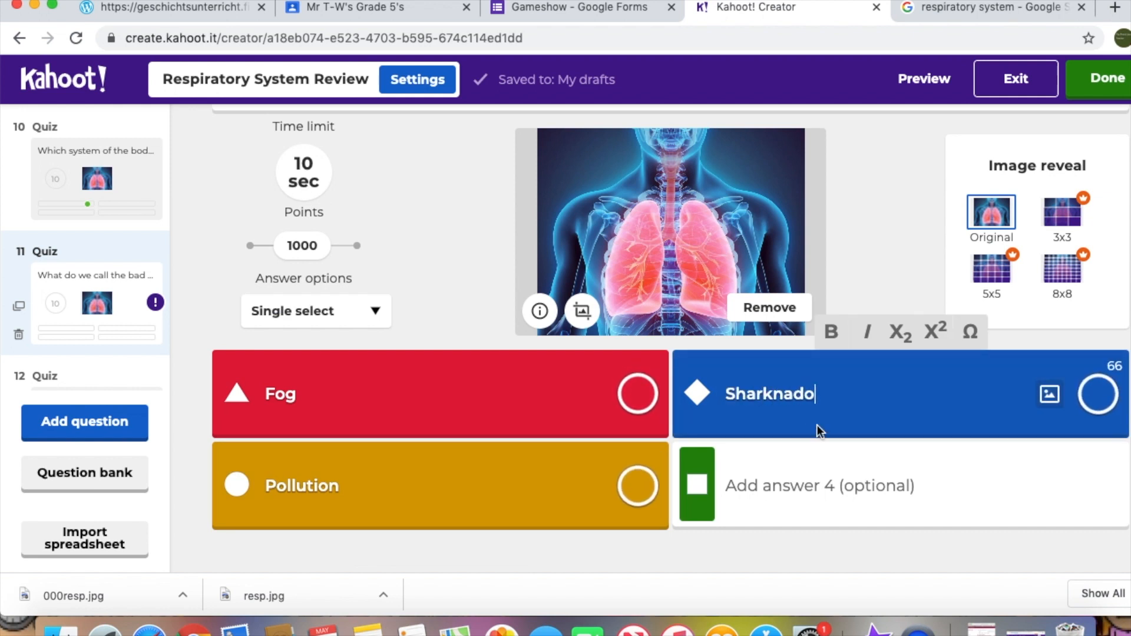
# Step: Enter "Respiratory system" as answer 4 of question 11 and mark "Pollution" as the correct answer
pyautogui.click(824, 489)
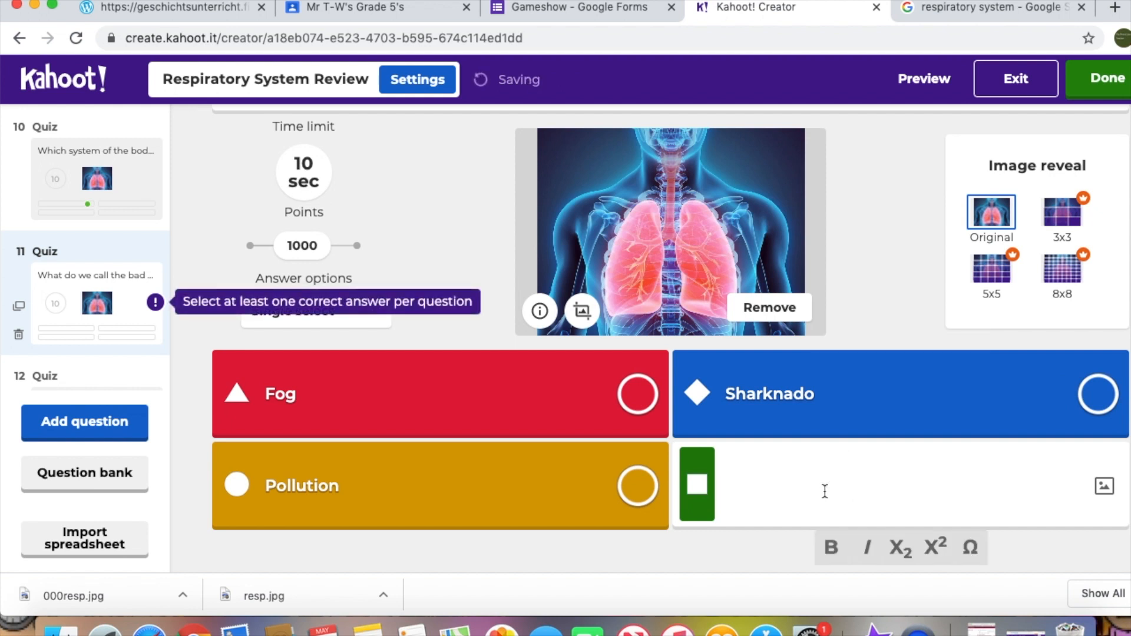
pyautogui.write('Res')
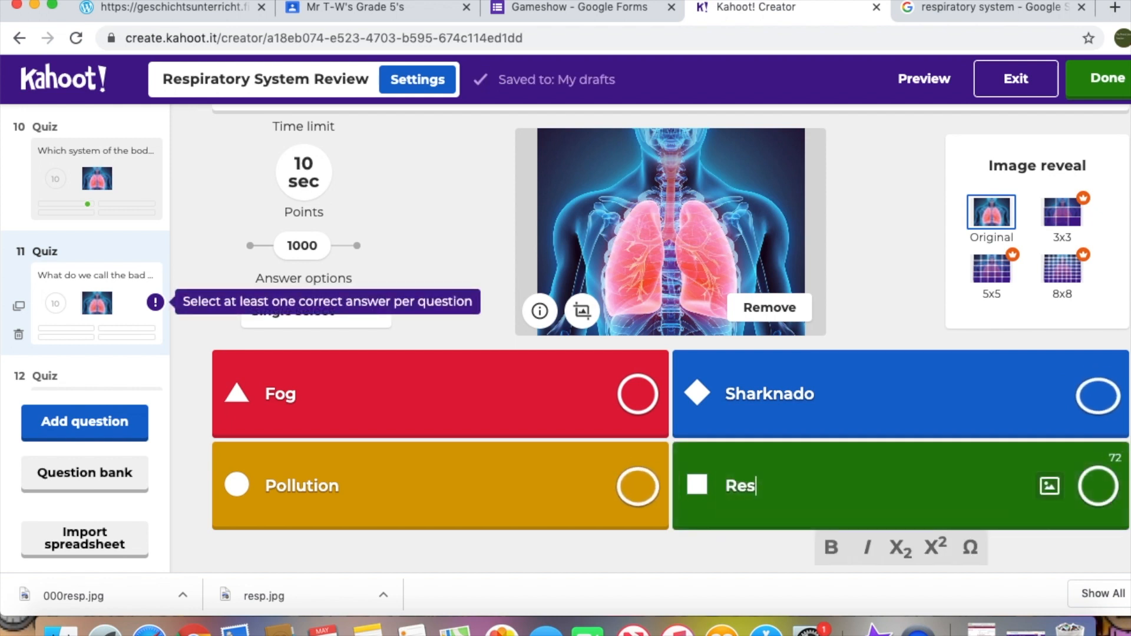
pyautogui.write('piratory syste,')
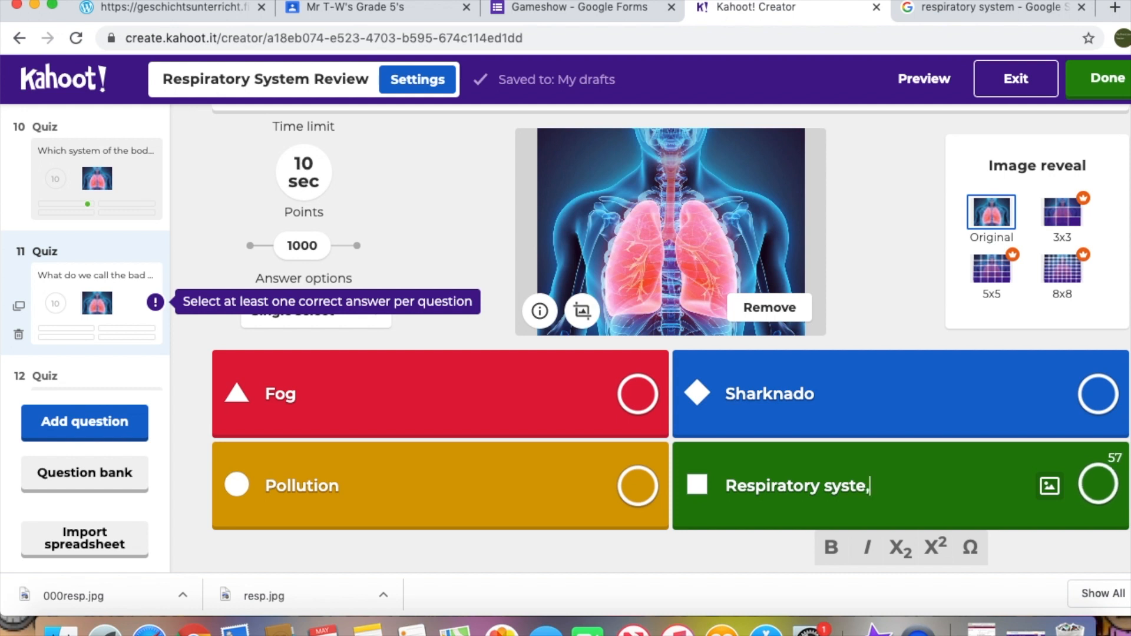
pyautogui.press('BackSpace')
pyautogui.write('m')
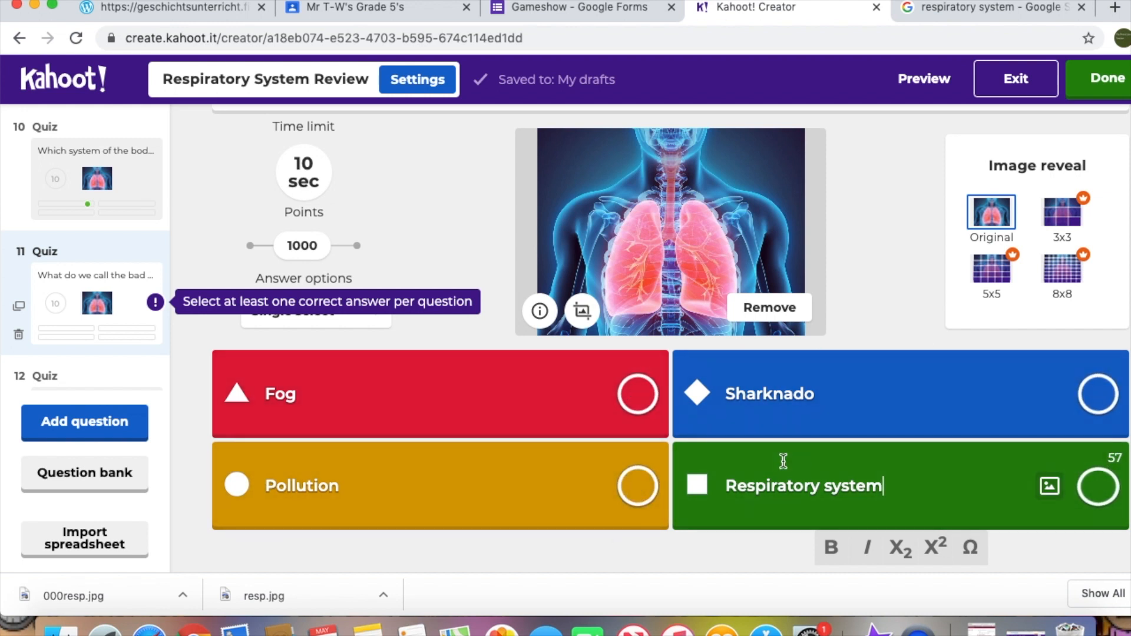
pyautogui.click(636, 487)
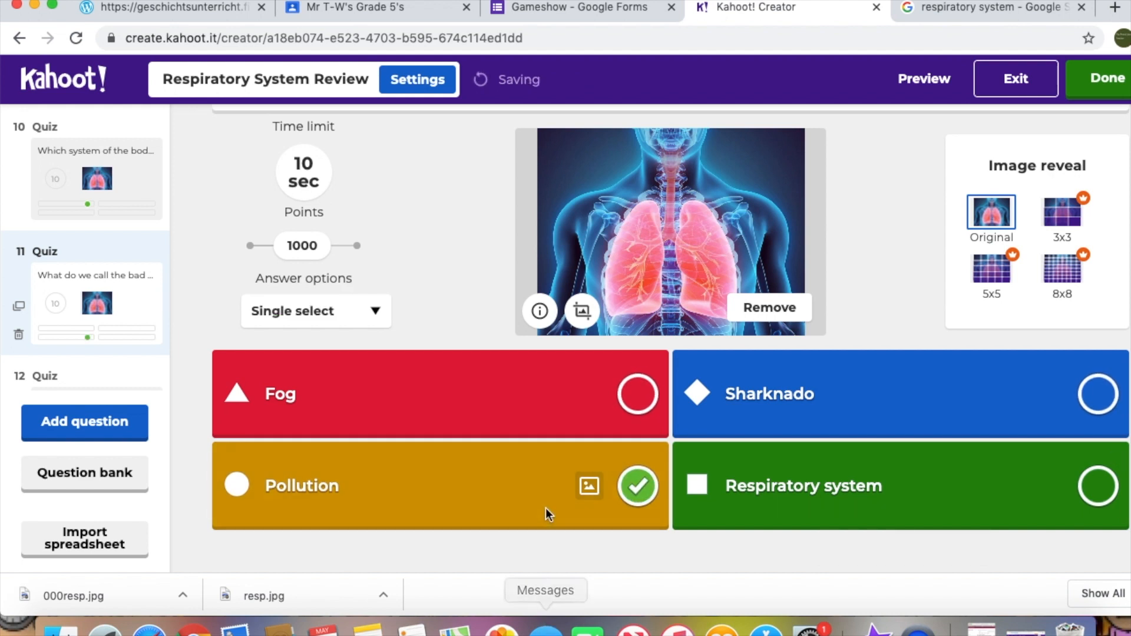
# Step: Review question 11 and look through the quiz's question list for incomplete questions
pyautogui.scroll(3, 434, 267)
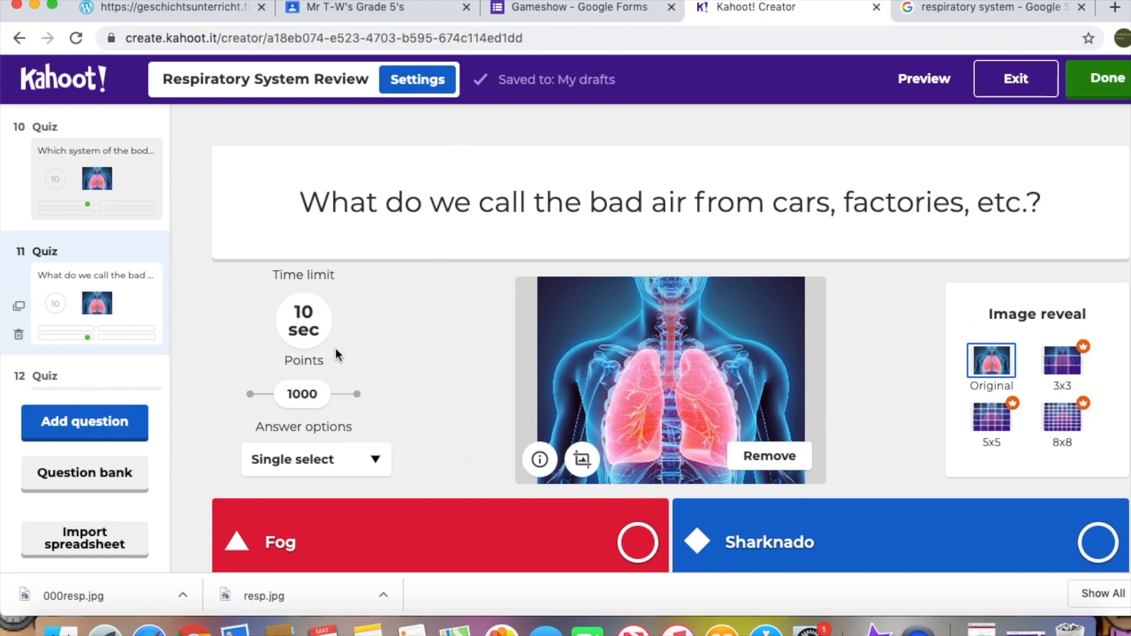
pyautogui.scroll(-3, 335, 348)
pyautogui.scroll(3, 334, 348)
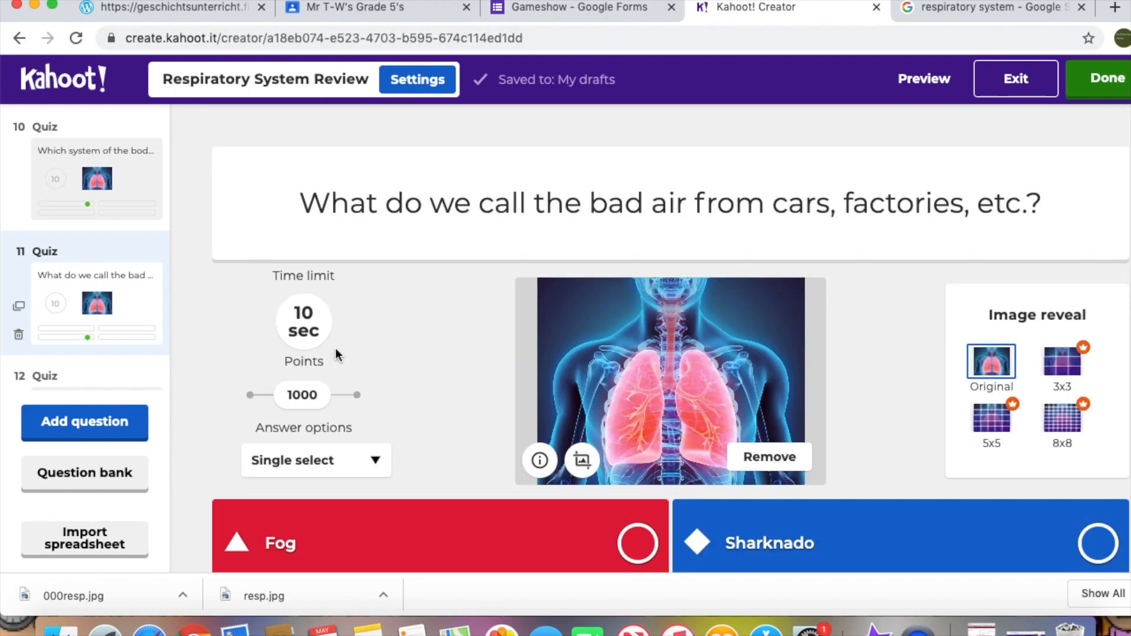
pyautogui.scroll(-8, 26, 271)
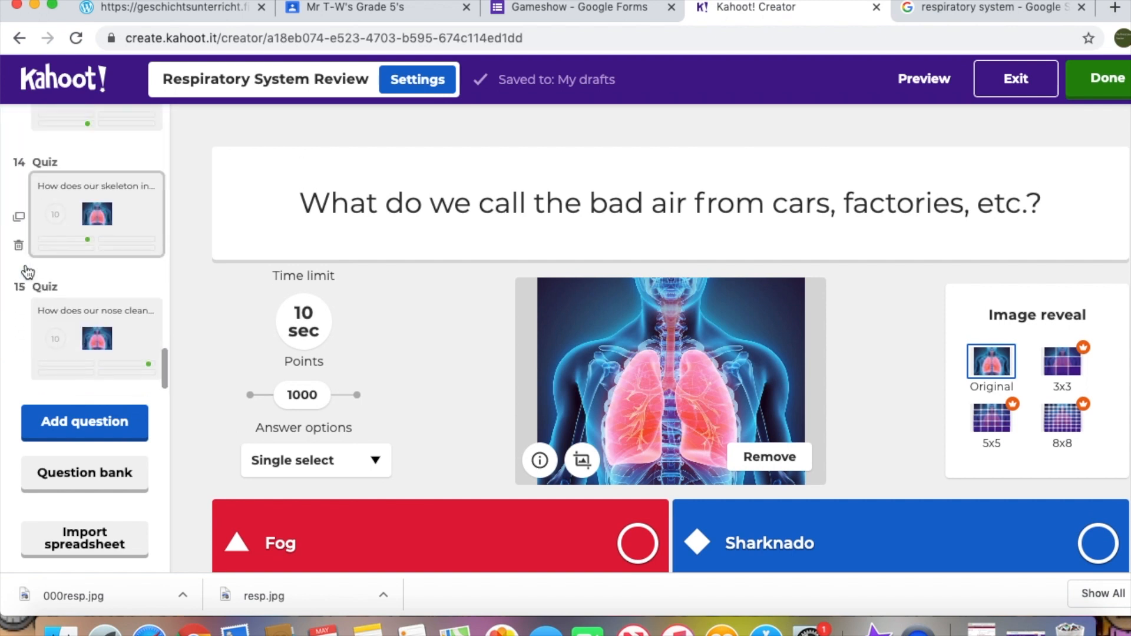
pyautogui.scroll(20, 27, 270)
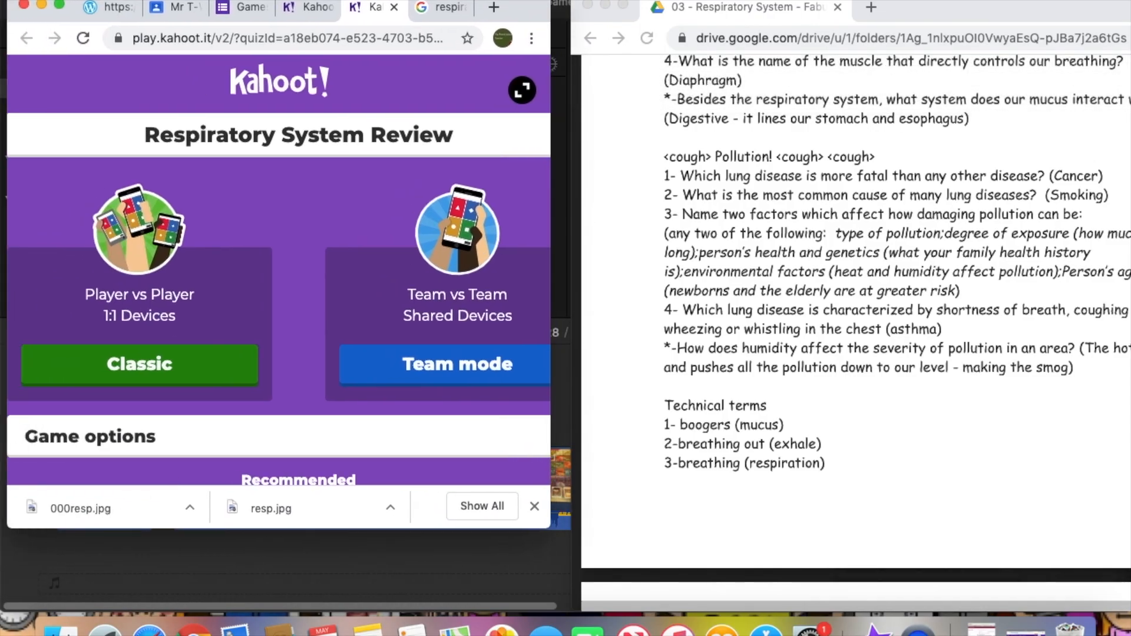
# Step: Enlarge the quiz's game launch window beside the document window and open kahoot.it in the document window
pyautogui.moveTo(523, 1); pyautogui.dragTo(516, 3)
pyautogui.moveTo(541, 525); pyautogui.dragTo(570, 611)
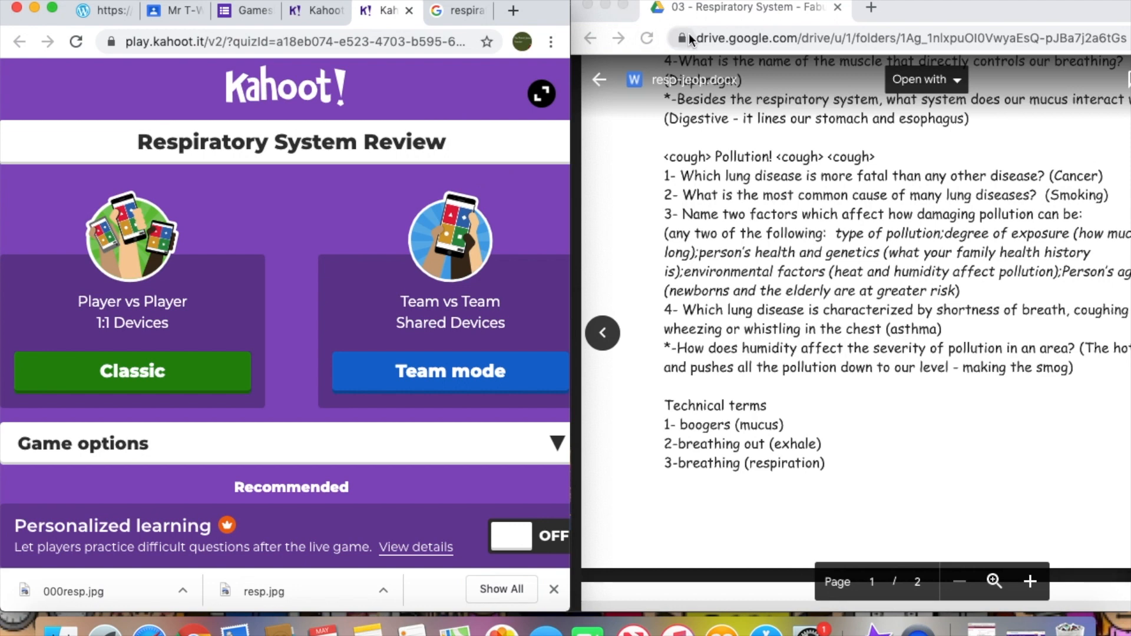
pyautogui.click(731, 39)
pyautogui.write('kahoot')
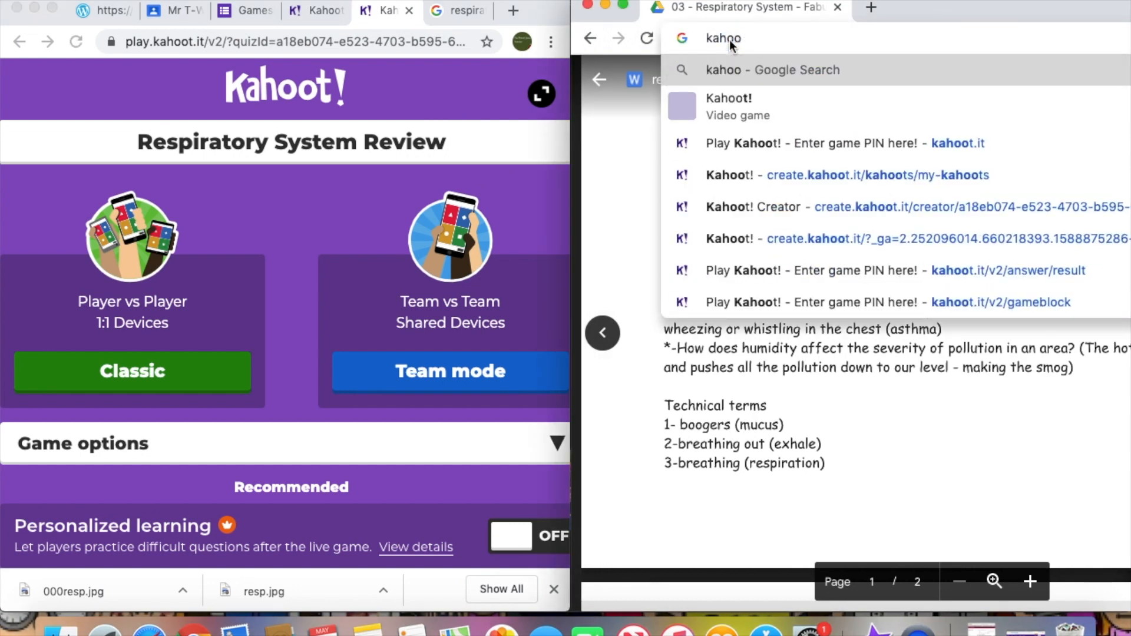
pyautogui.write('.it')
pyautogui.press('Return')
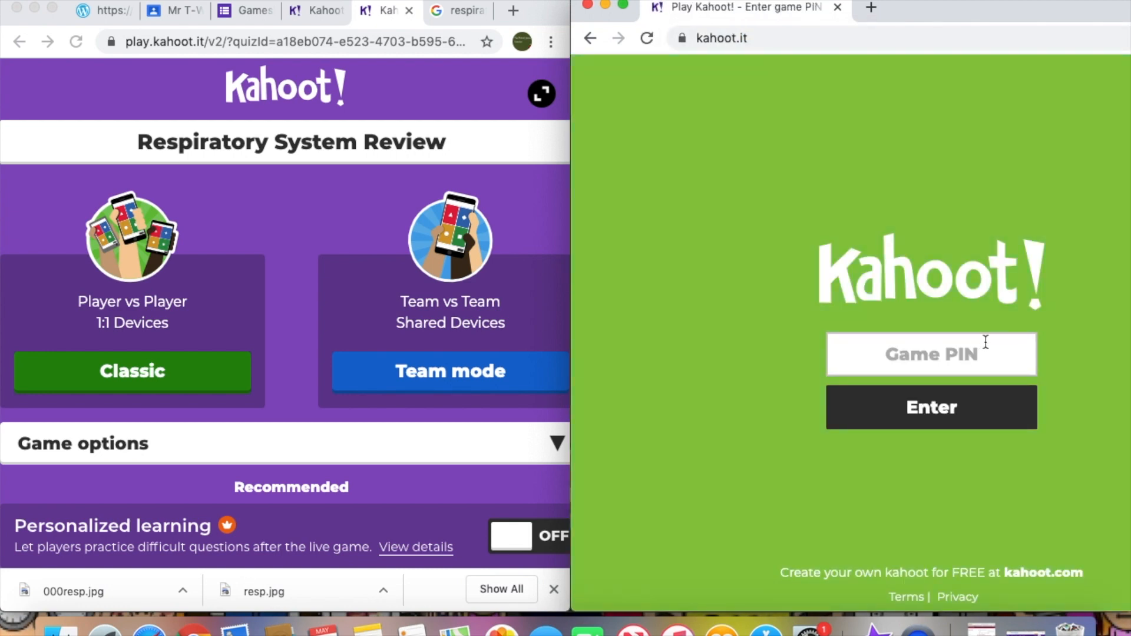
# Step: Launch the Respiratory System Review game in Classic mode and copy its game PIN from the lobby
pyautogui.click(149, 371)
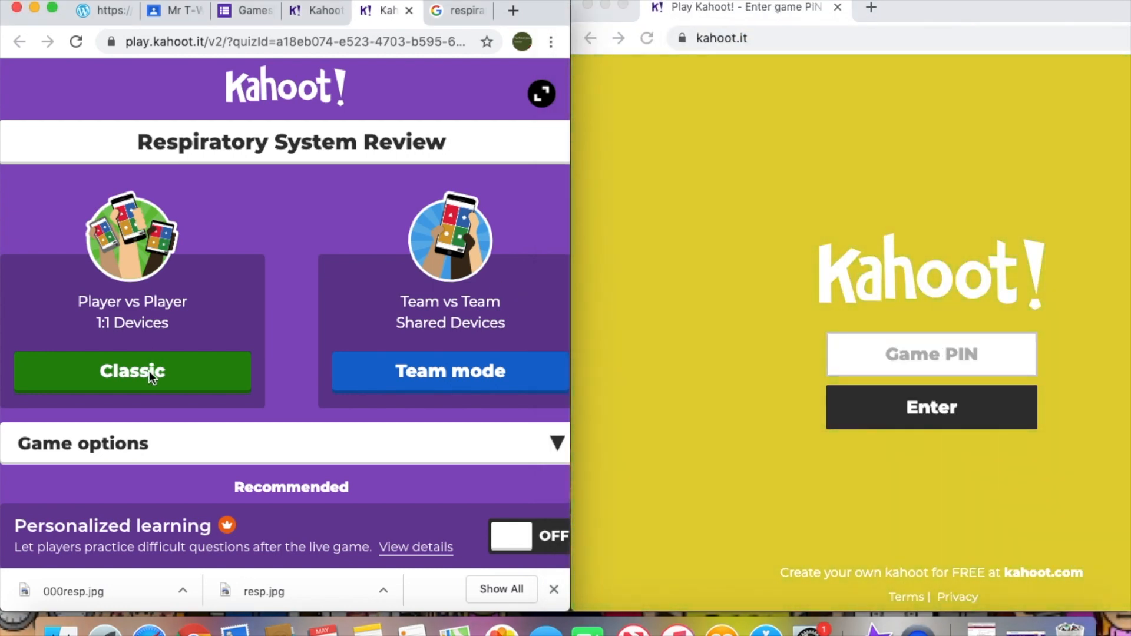
pyautogui.click(150, 371)
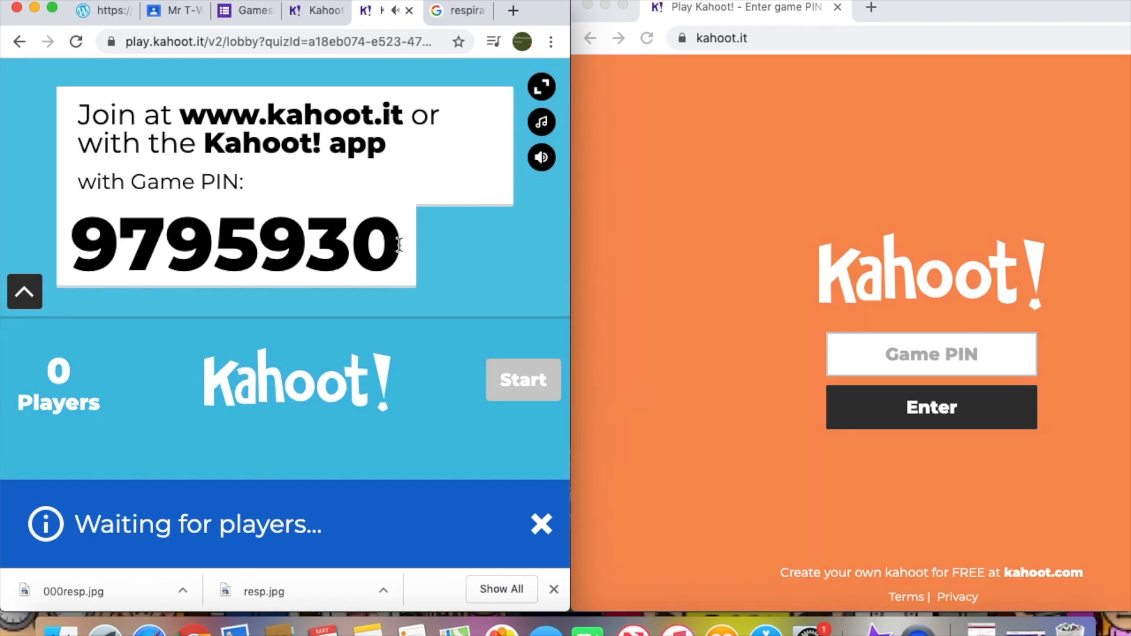
pyautogui.moveTo(399, 245); pyautogui.dragTo(83, 267)
pyautogui.press('super+c')
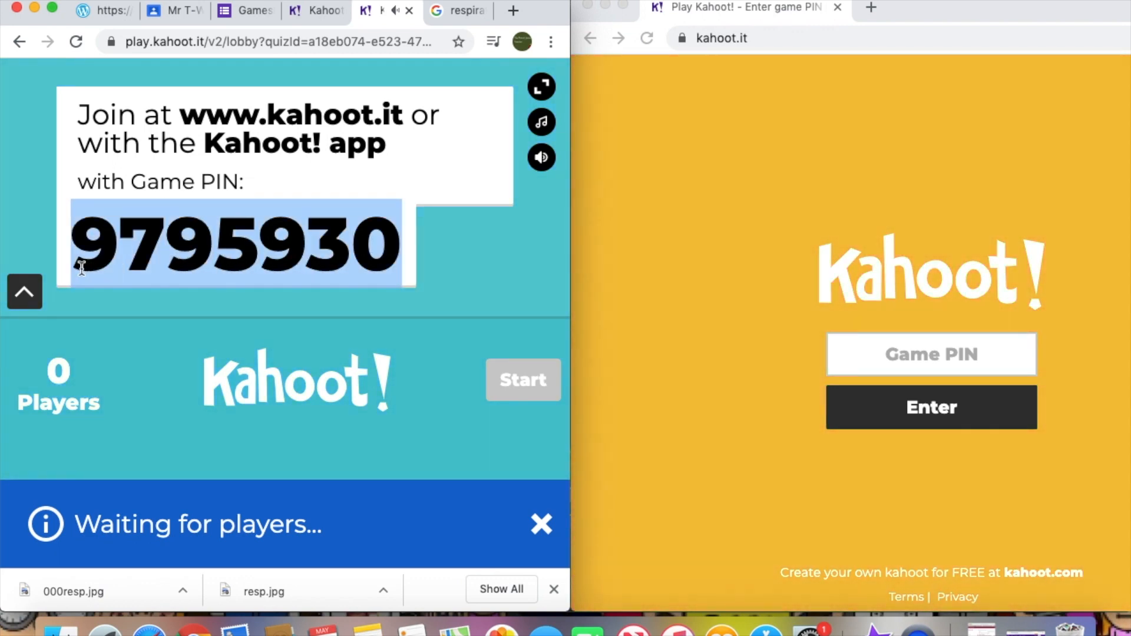
# Step: Enter the copied game PIN on the kahoot.it page and submit it
pyautogui.click(853, 354)
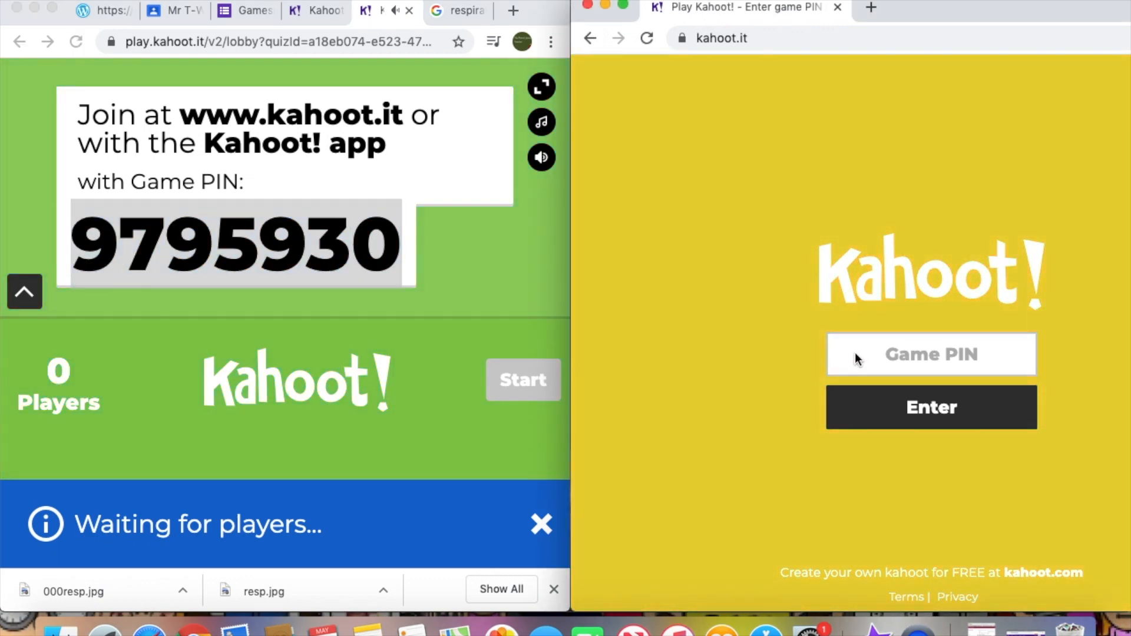
pyautogui.click(881, 353)
pyautogui.press('super+v')
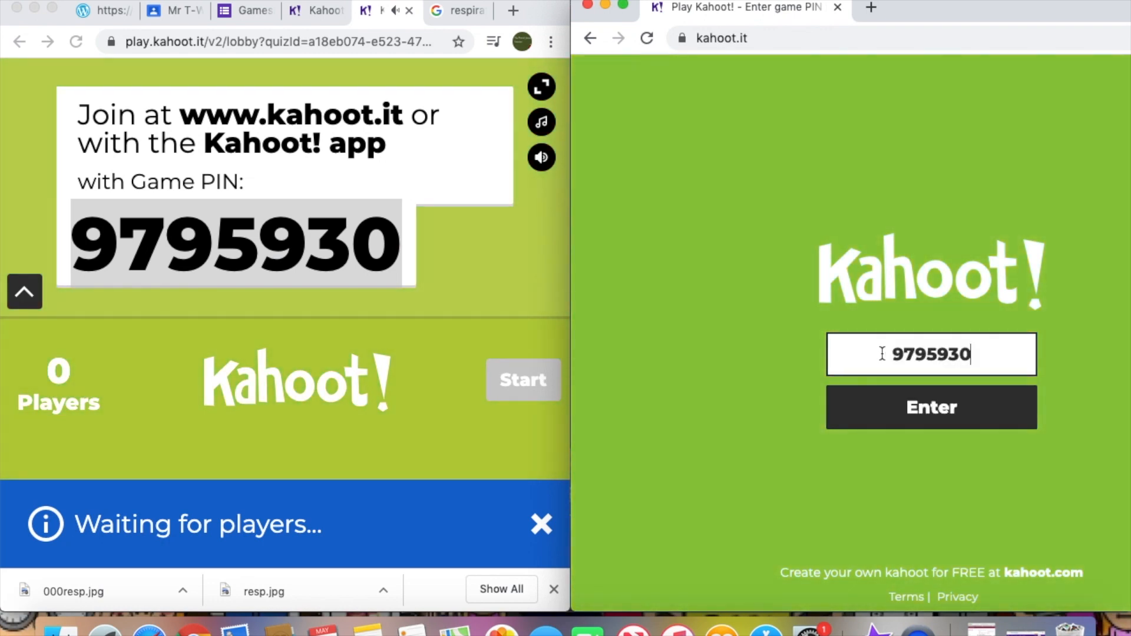
pyautogui.click(944, 409)
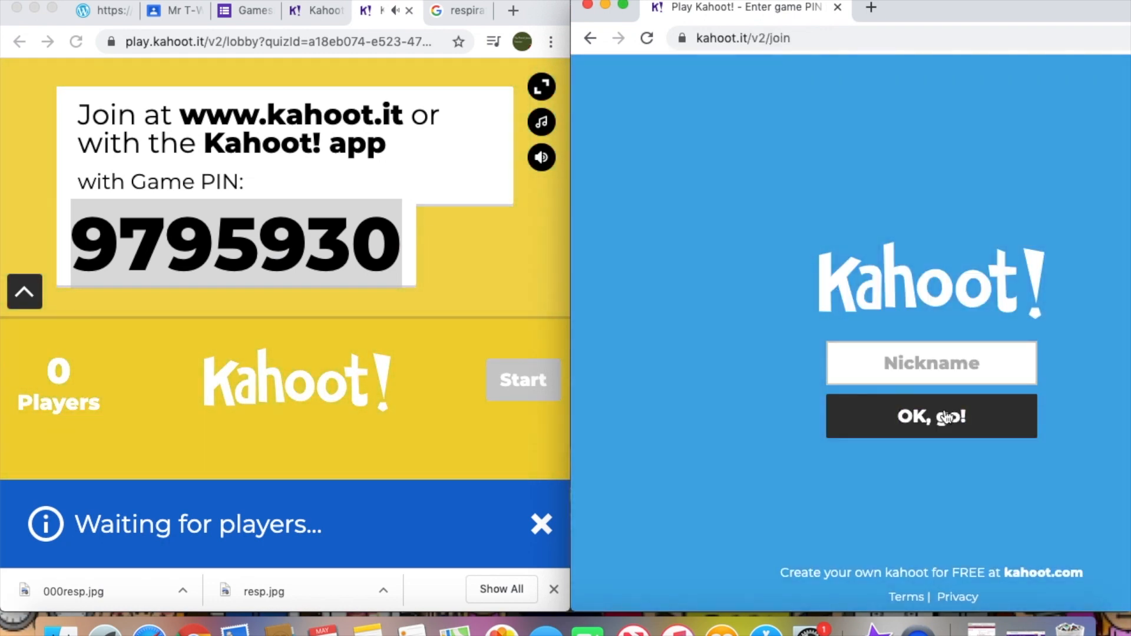
# Step: Join the game under the nickname "BGT"
pyautogui.click(903, 358)
pyautogui.write('Bo')
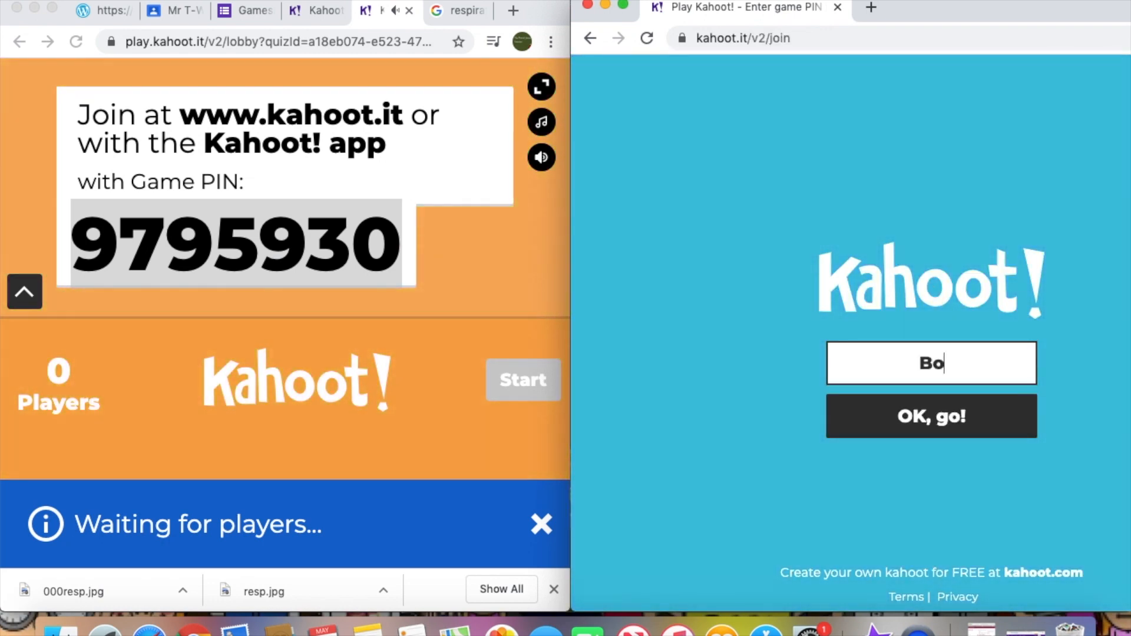
pyautogui.write('ard Game Teac')
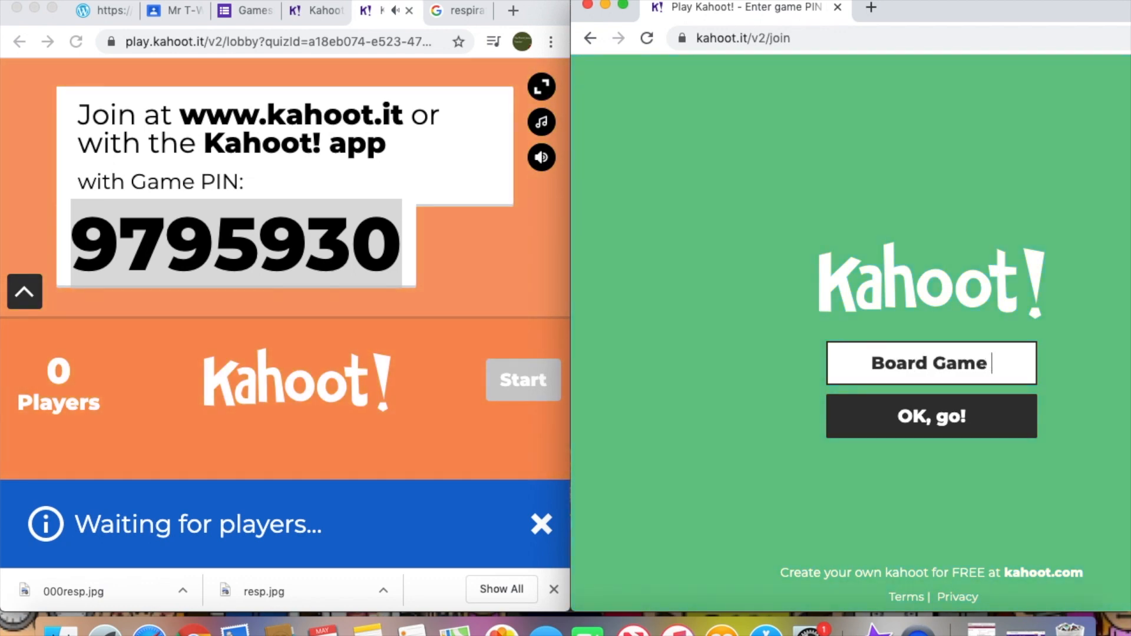
pyautogui.press('BackSpace')
pyautogui.press('BackSpace')
pyautogui.press('BackSpace')
pyautogui.press('BackSpace')
pyautogui.press('BackSpace')
pyautogui.press('BackSpace')
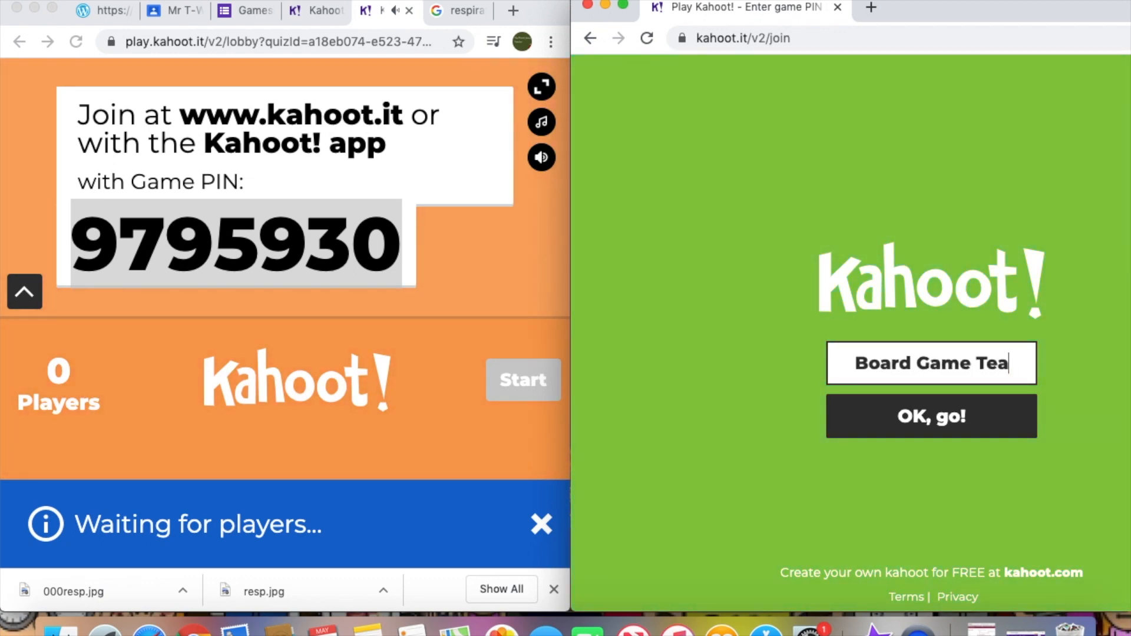
pyautogui.press('BackSpace')
pyautogui.press('BackSpace')
pyautogui.press('BackSpace')
pyautogui.press('BackSpace')
pyautogui.press('BackSpace')
pyautogui.press('BackSpace')
pyautogui.press('BackSpace')
pyautogui.press('BackSpace')
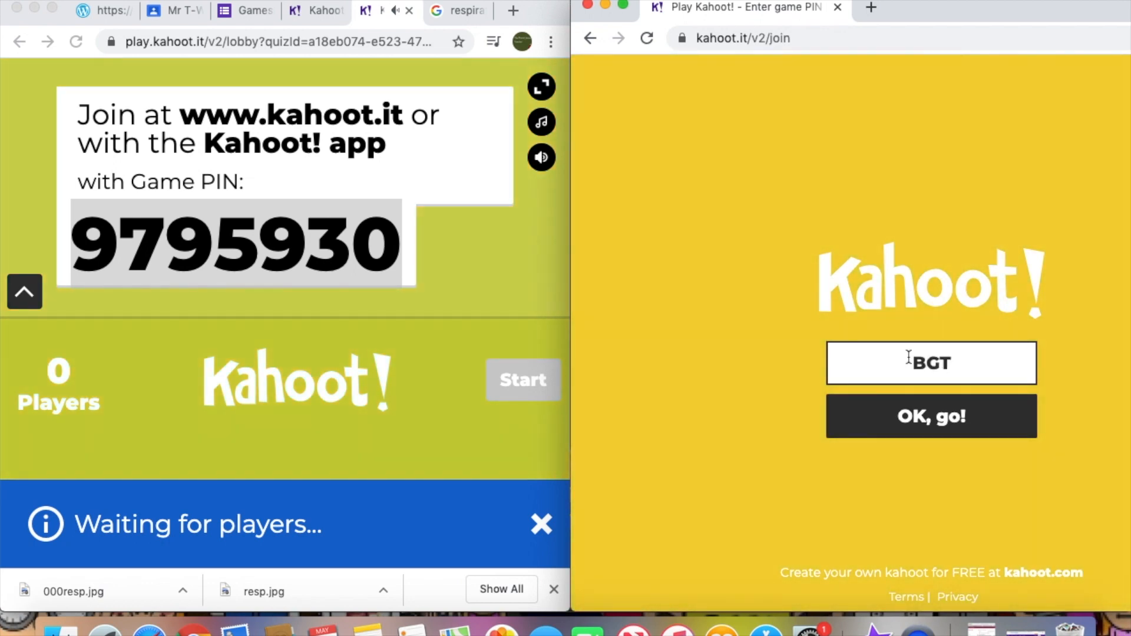
pyautogui.click(914, 422)
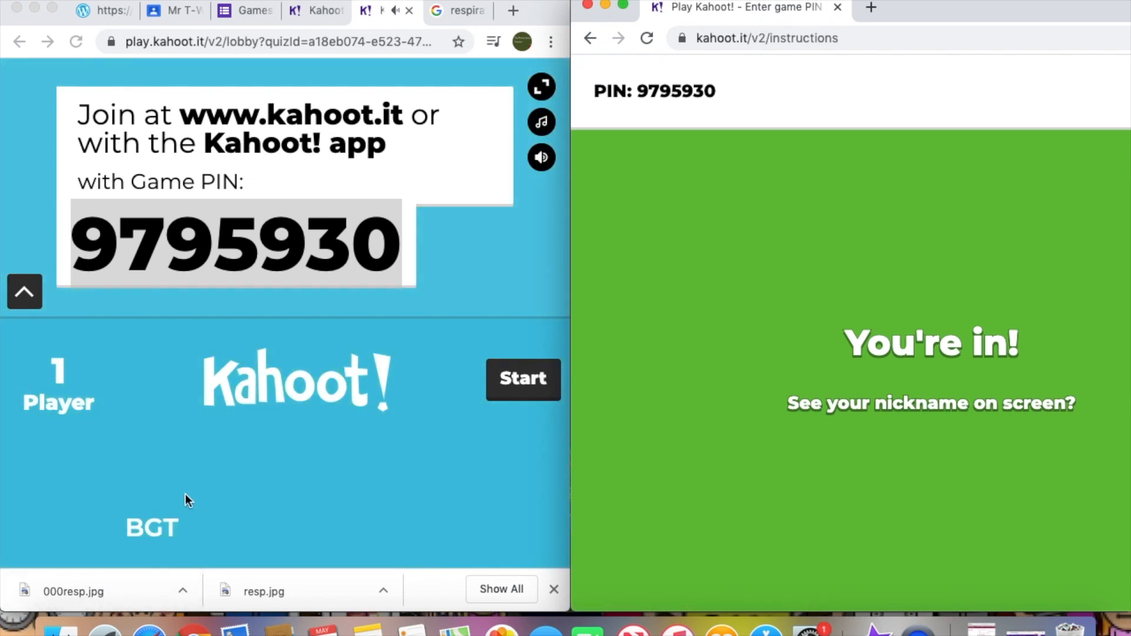
# Step: Look through the lobby music choices in the host window and mute the game's sound
pyautogui.click(550, 129)
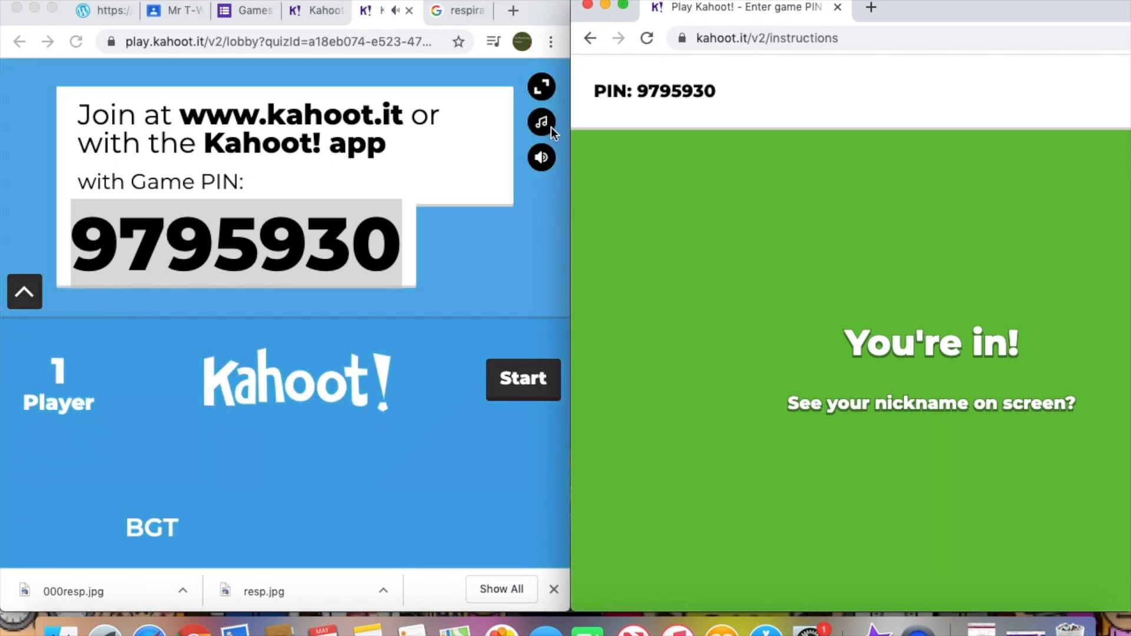
pyautogui.click(542, 122)
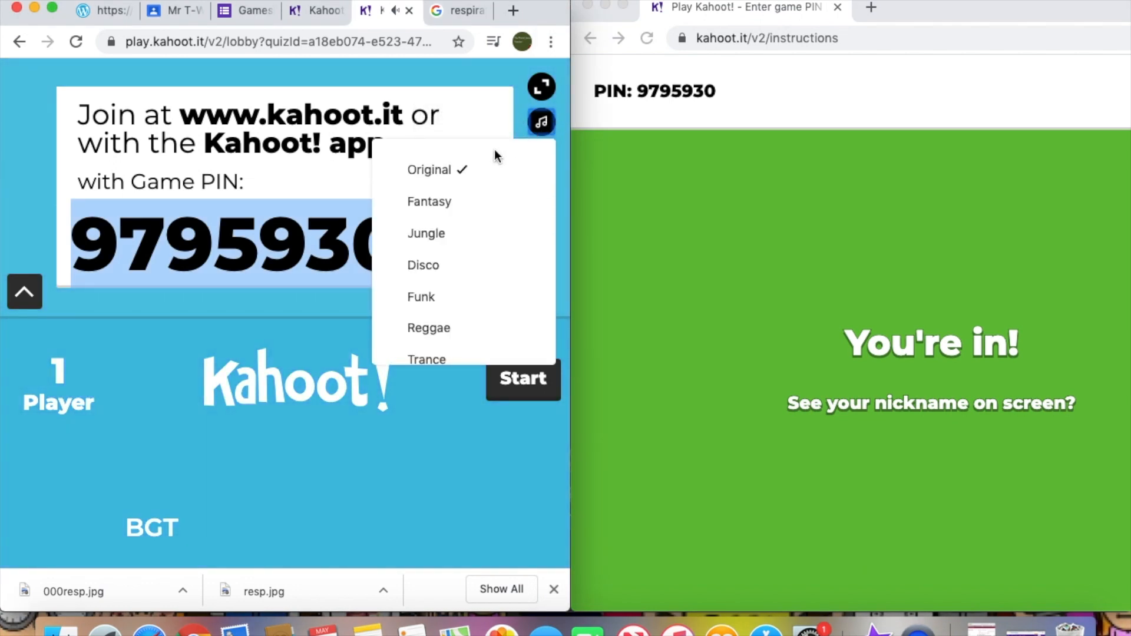
pyautogui.scroll(-3, 445, 312)
pyautogui.scroll(-1, 450, 310)
pyautogui.scroll(5, 450, 310)
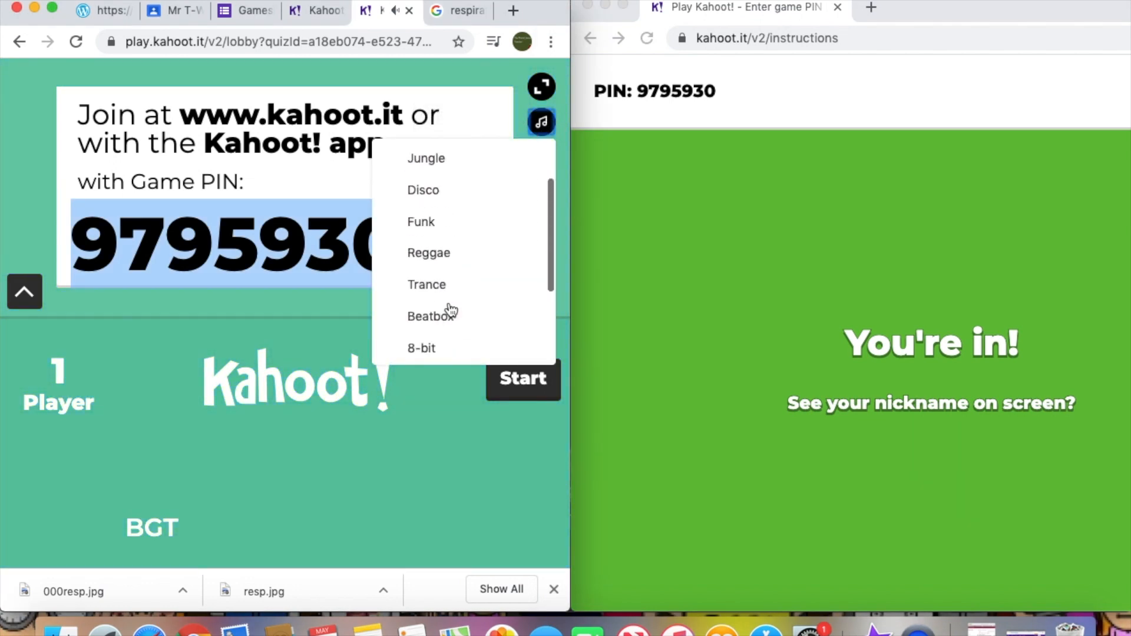
pyautogui.click(542, 121)
pyautogui.click(542, 158)
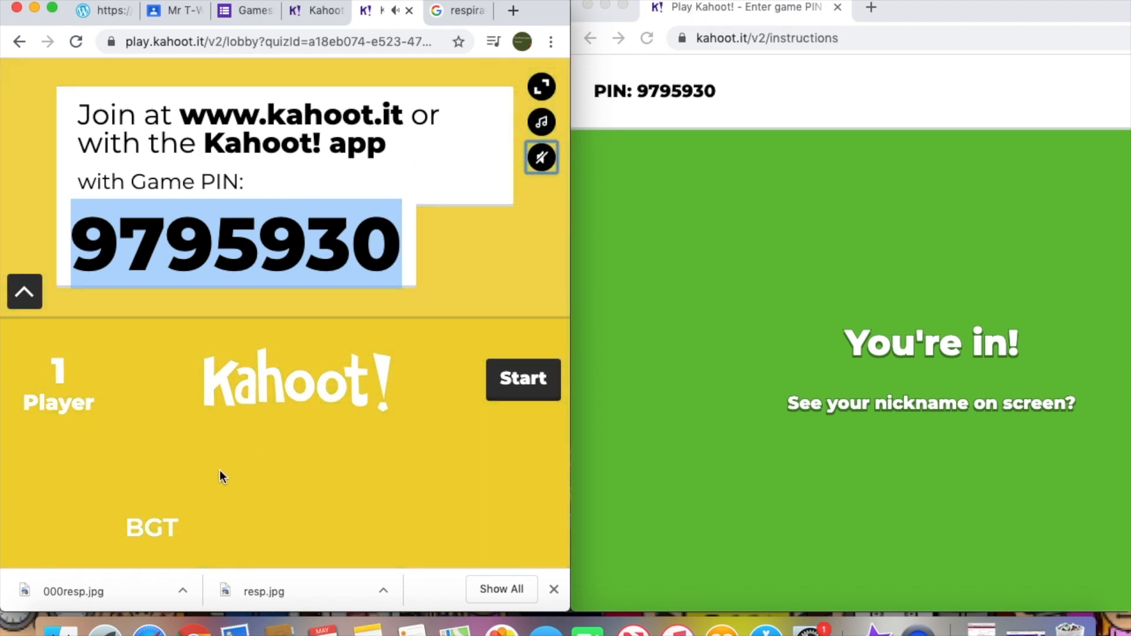
# Step: Remove the player BGT from the lobby and submit the game PIN again in the player window
pyautogui.click(158, 532)
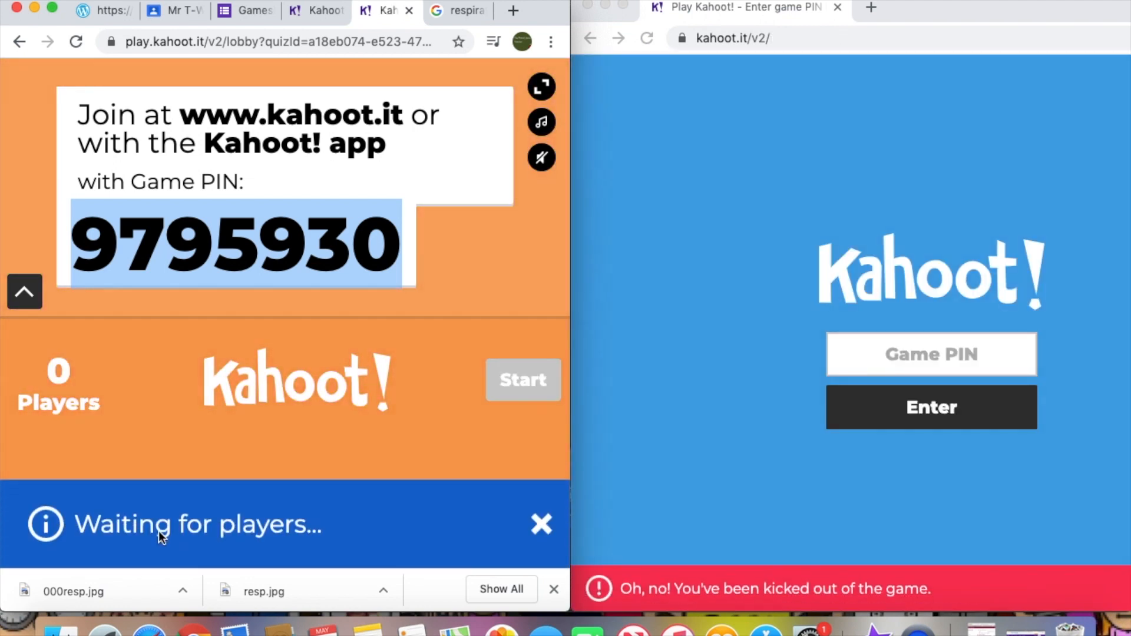
pyautogui.click(754, 346)
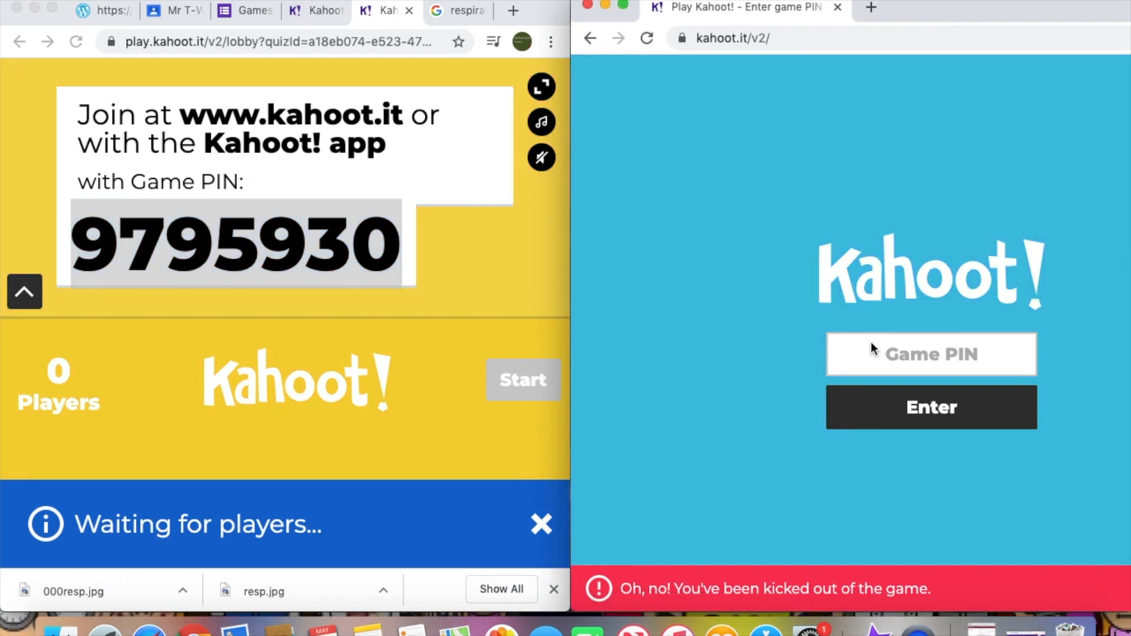
pyautogui.click(872, 346)
pyautogui.press('Down')
pyautogui.press('Down')
pyautogui.press('Return')
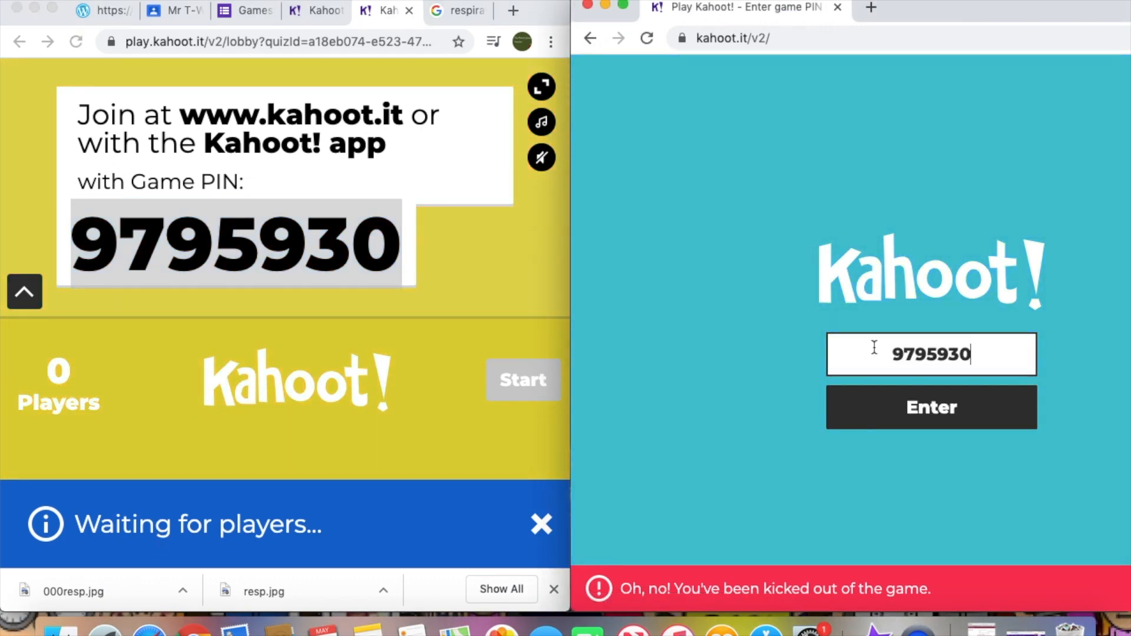
pyautogui.click(901, 401)
# Step: Join the game under the nickname "Board Game T"
pyautogui.click(899, 364)
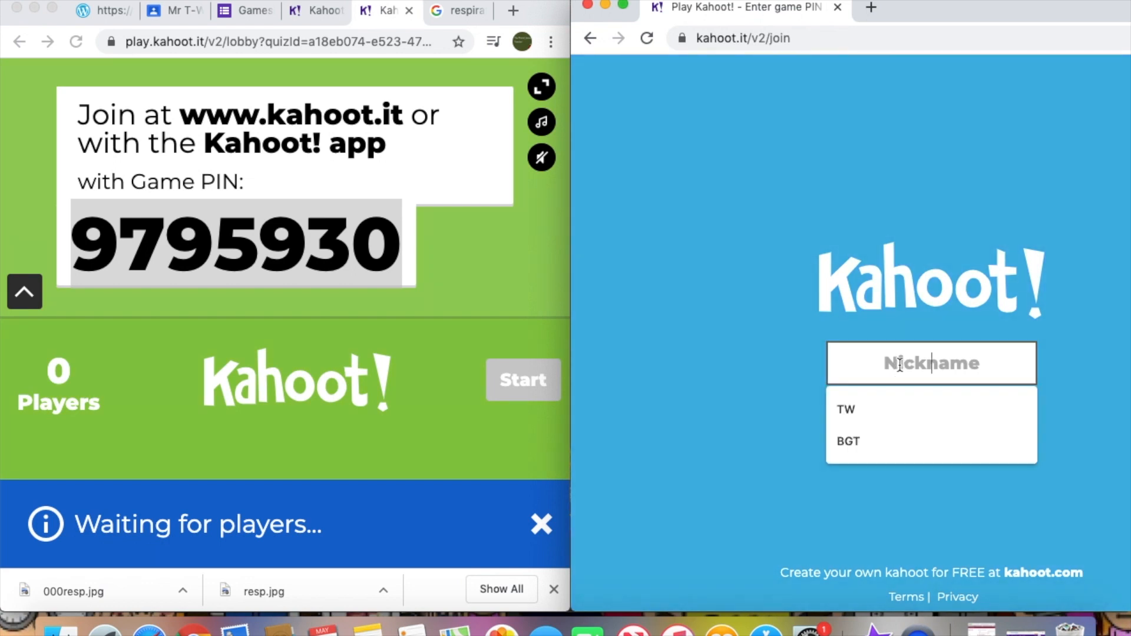
pyautogui.write('Board')
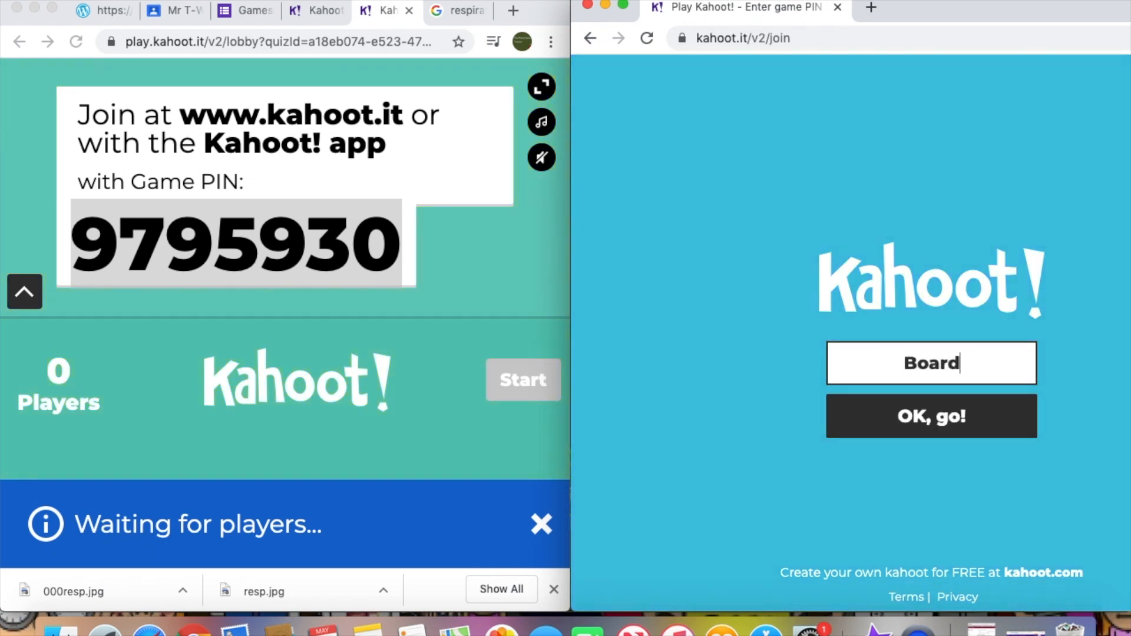
pyautogui.write(' Game T')
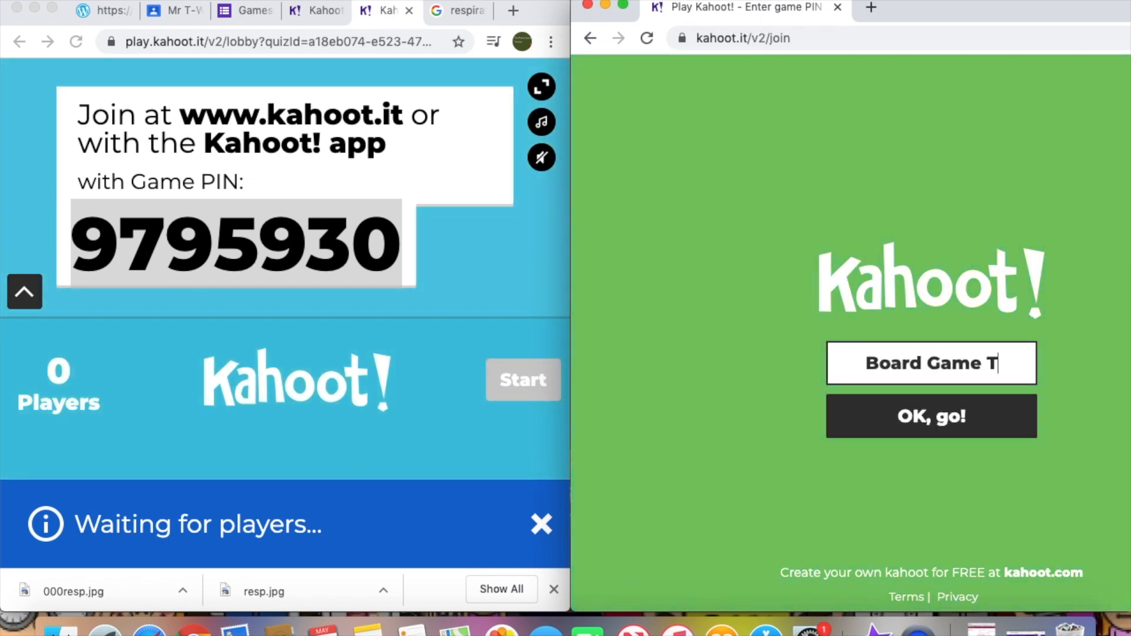
pyautogui.click(931, 431)
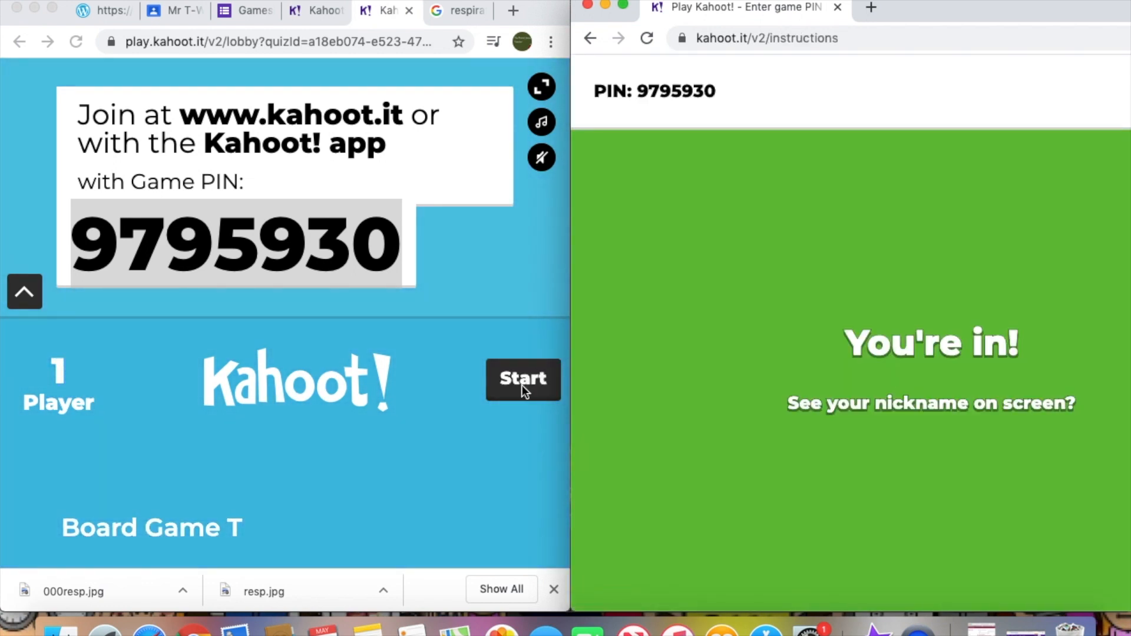
# Step: Start the game from the host window and try to answer question 1 with "Mouth/nose" in the player window
pyautogui.click(524, 380)
pyautogui.click(520, 386)
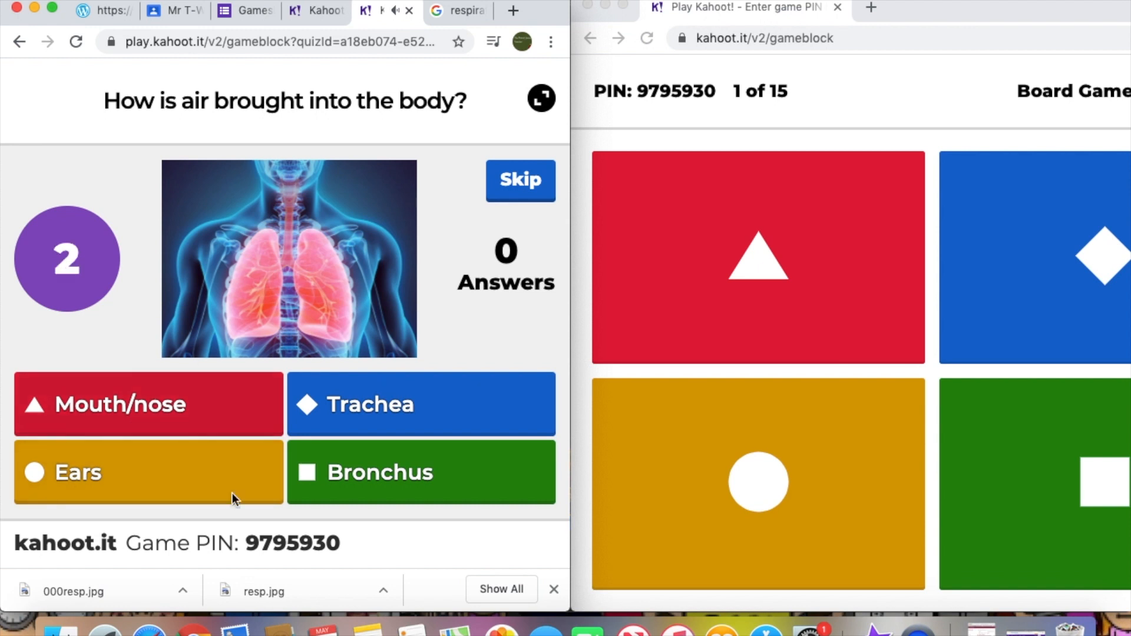
pyautogui.click(715, 292)
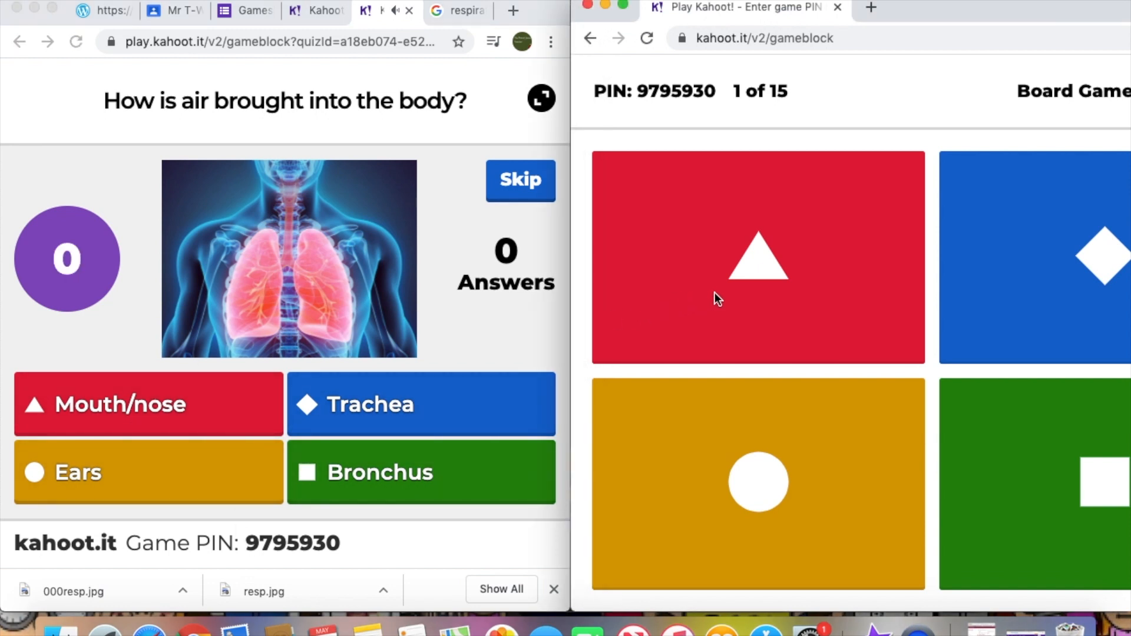
pyautogui.click(715, 292)
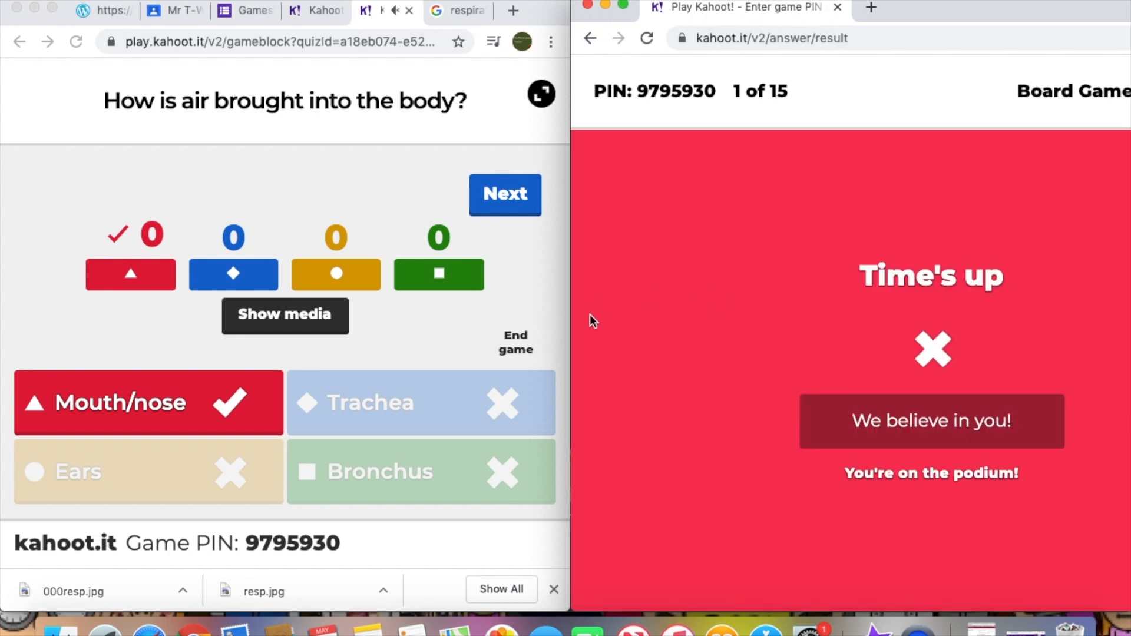
# Step: Advance the host past the question 1 results and scoreboard, and answer question 2 with "Trachea" in the player window
pyautogui.click(504, 202)
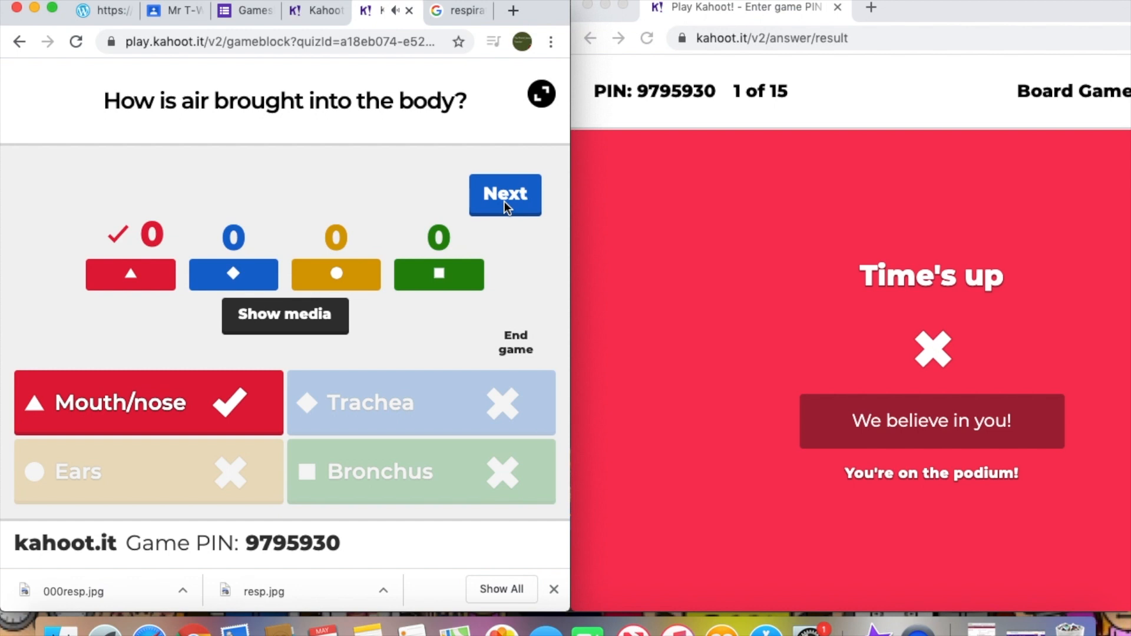
pyautogui.click(508, 200)
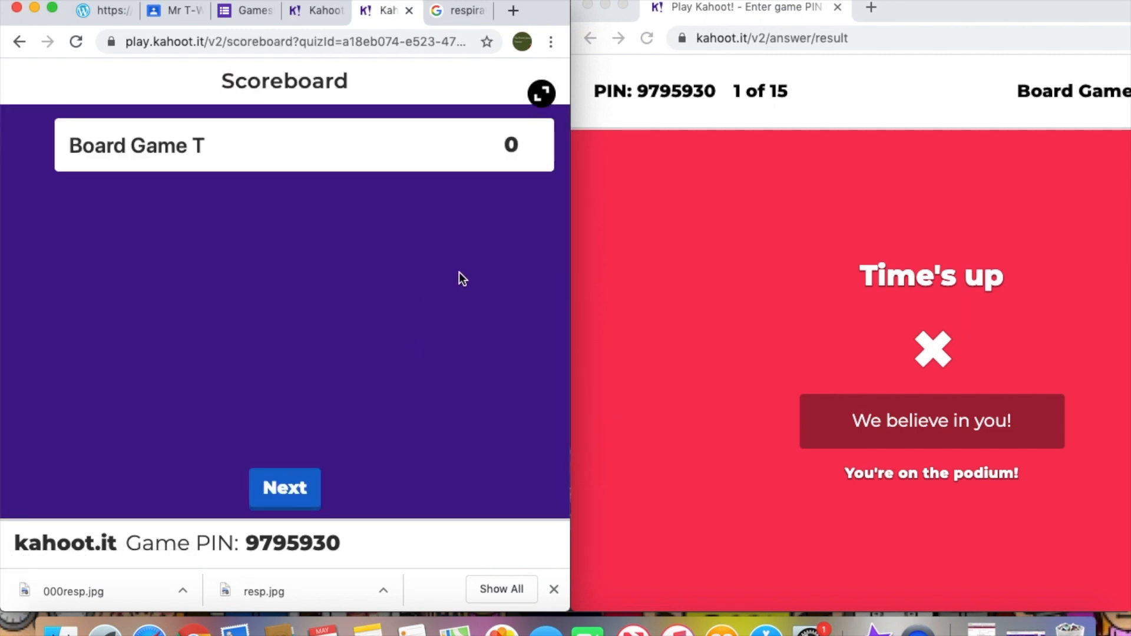
pyautogui.click(299, 484)
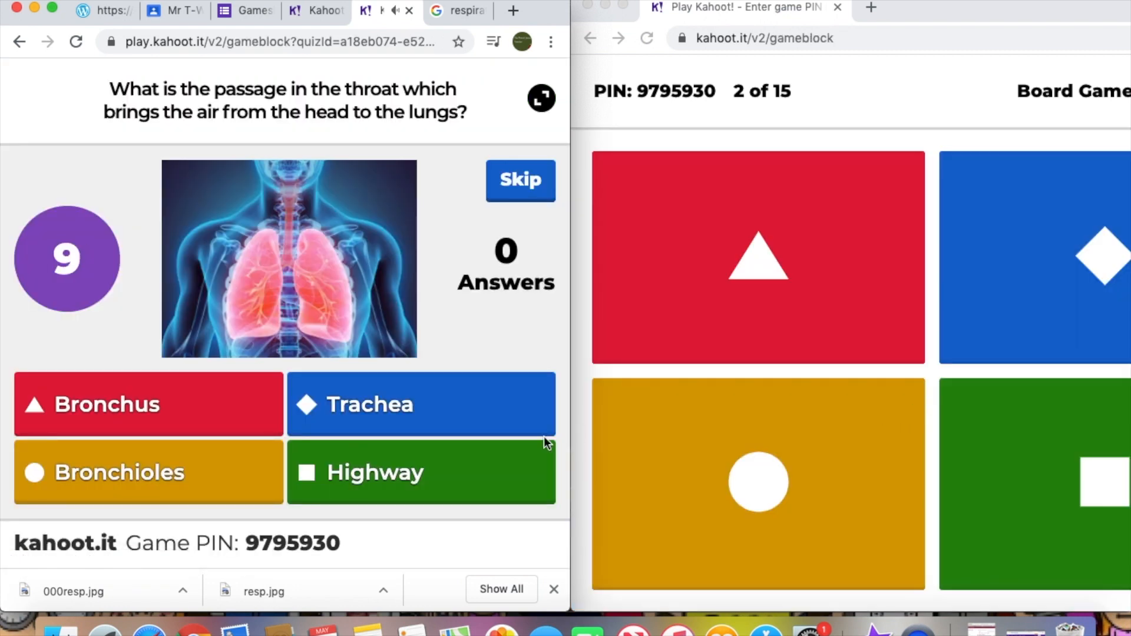
pyautogui.click(1019, 326)
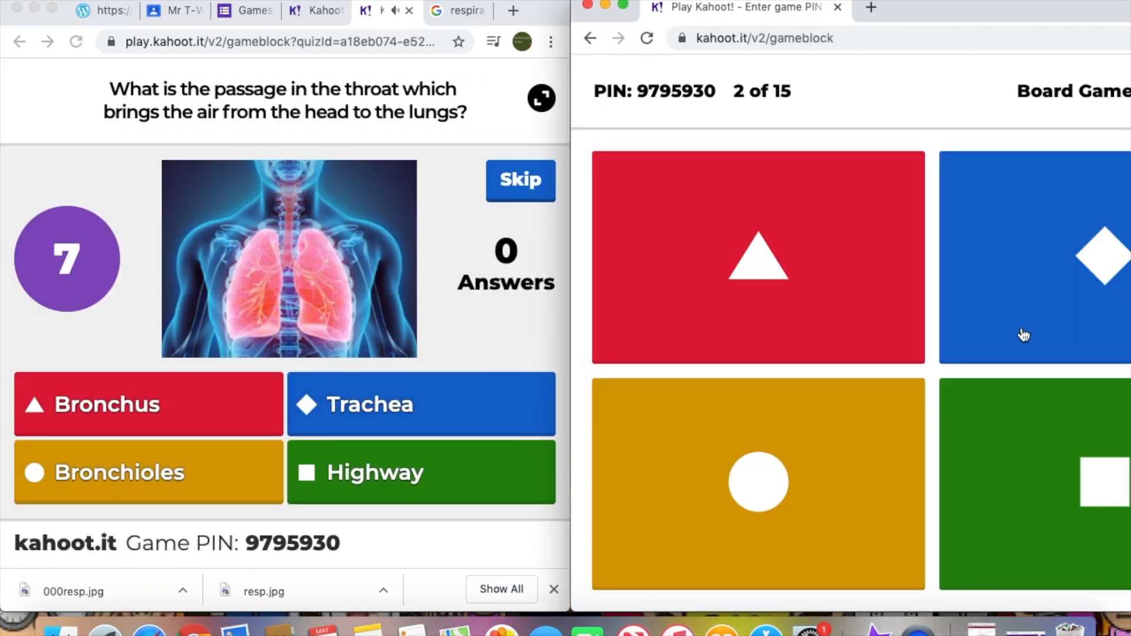